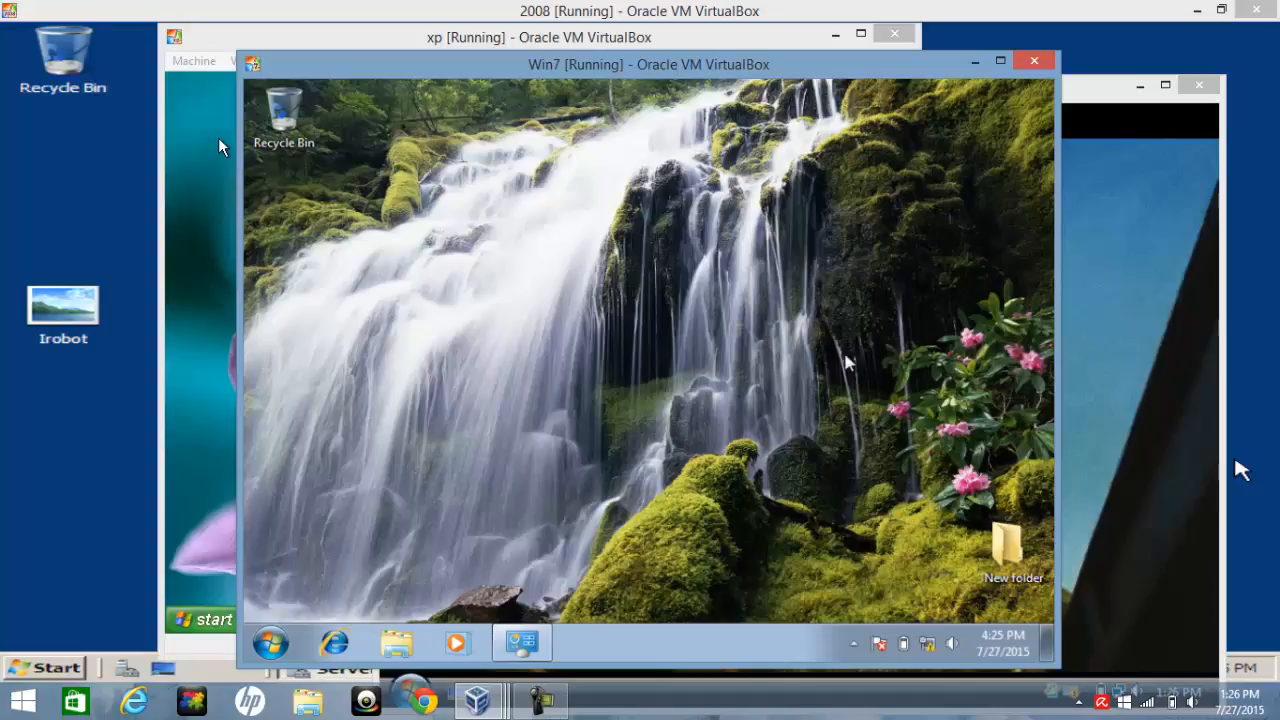
Minimize the XP, Win7 and Vista virtual machine windows to bring the 2008 server desktop into view
{"action": "left_click", "coordinate": [206, 415]}
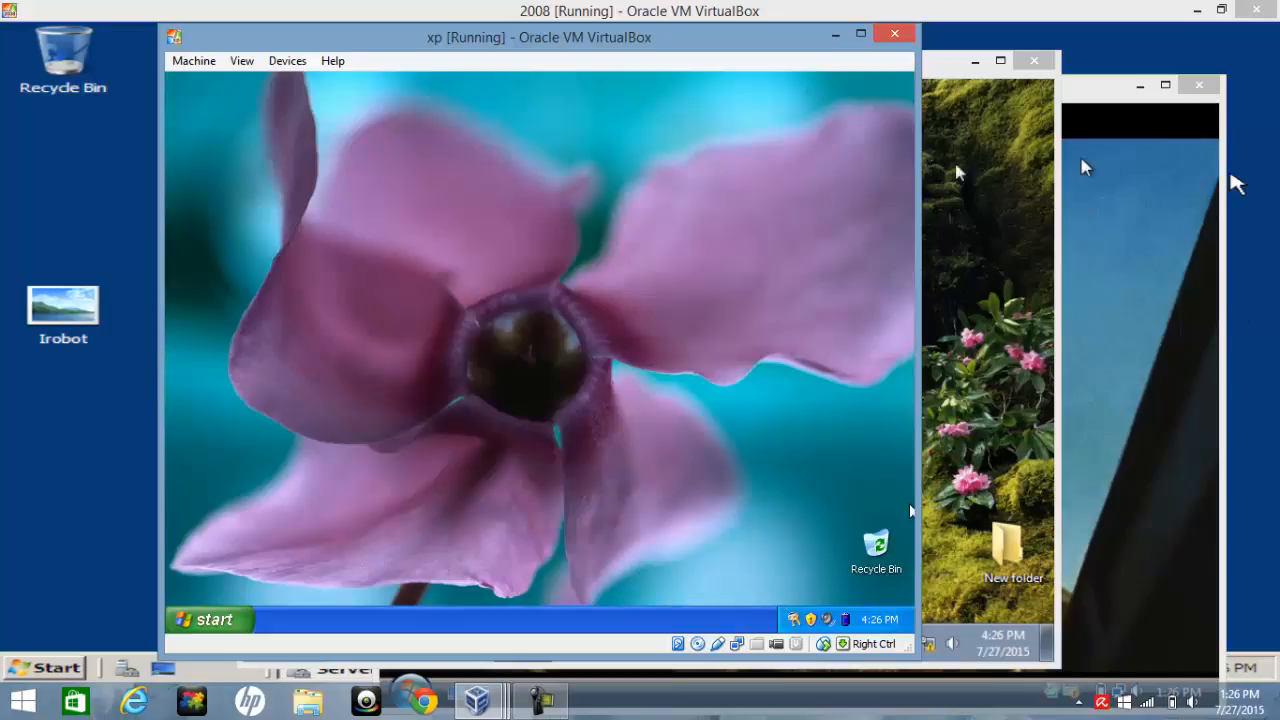
{"action": "left_click", "coordinate": [835, 35]}
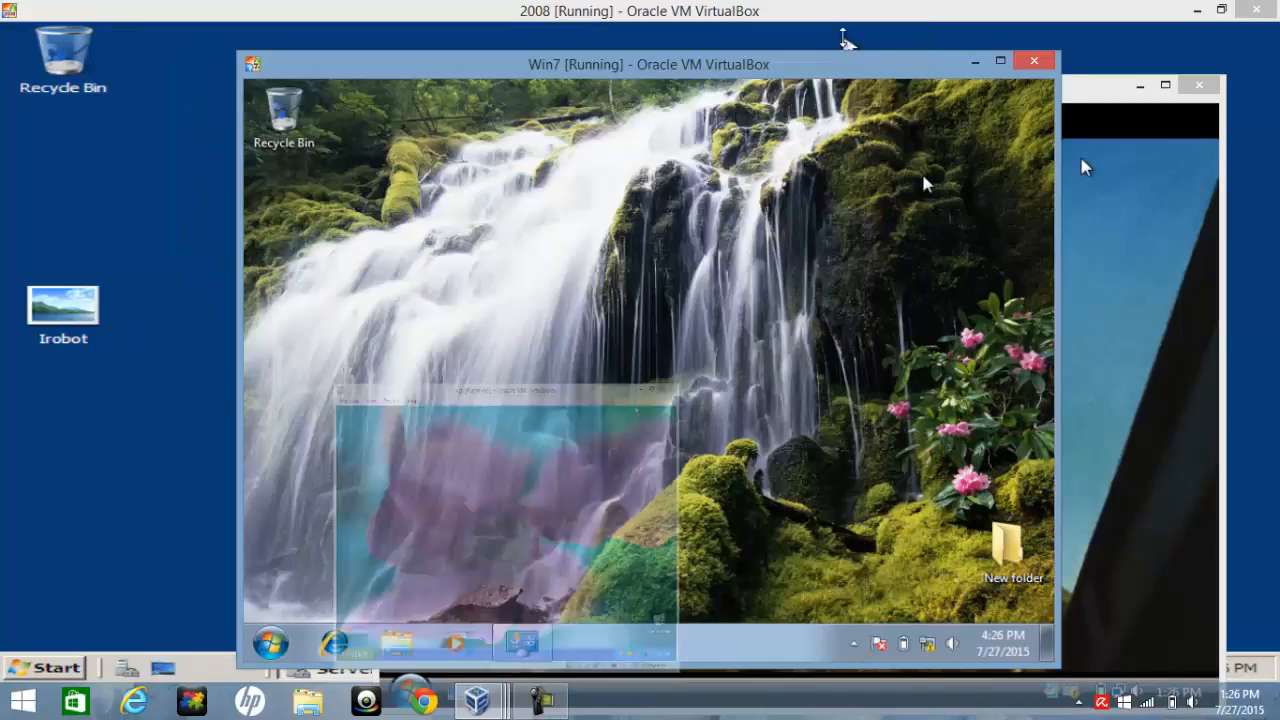
{"action": "left_click", "coordinate": [976, 61]}
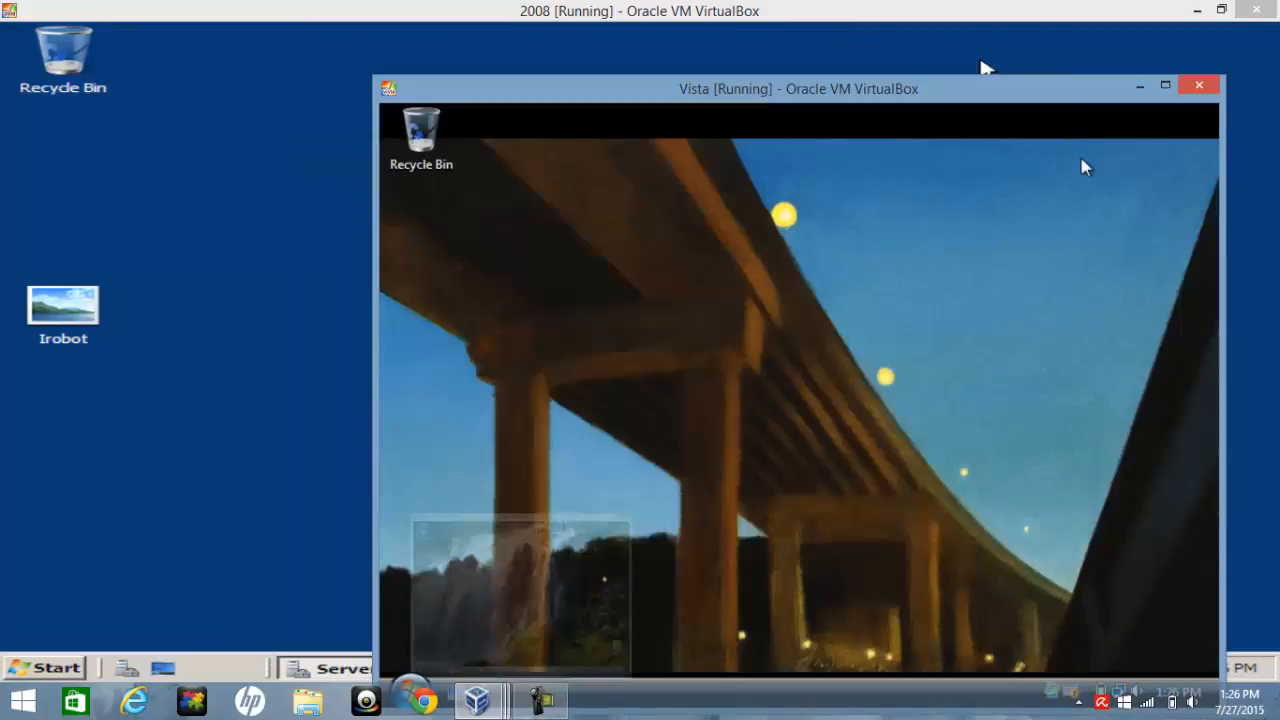
{"action": "left_click", "coordinate": [1141, 87]}
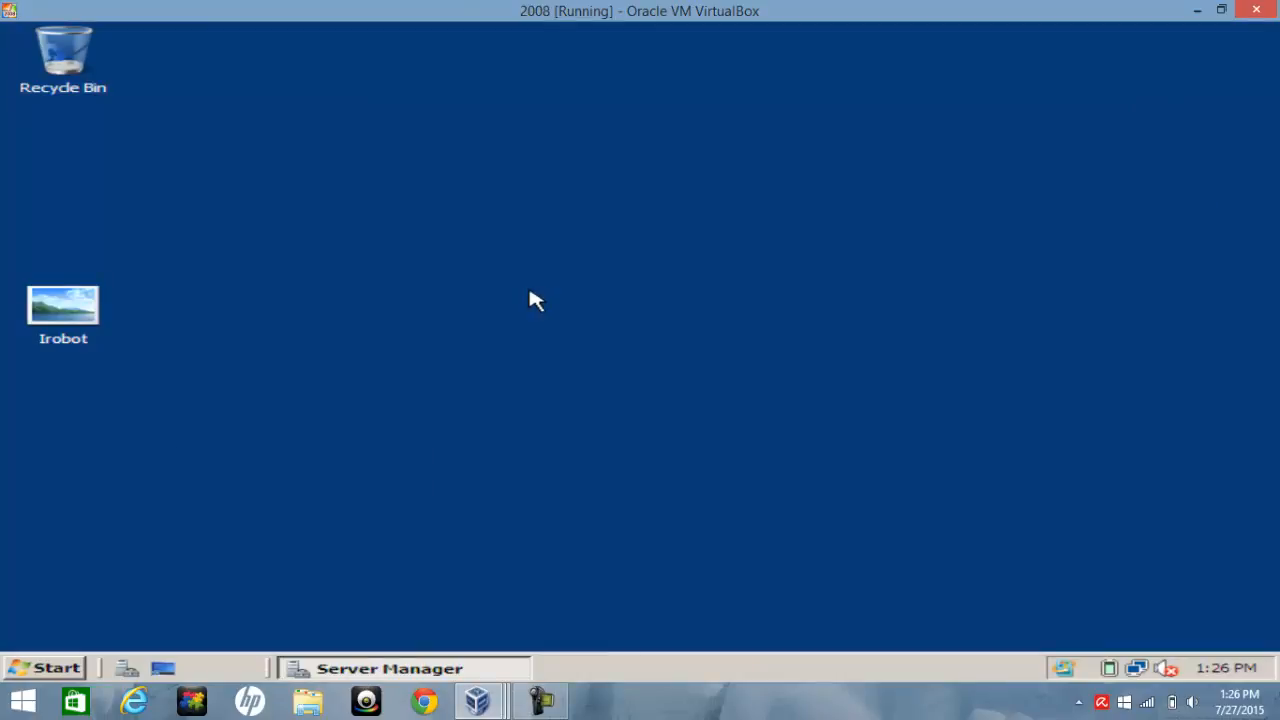
Open Group Policy Management from the Administrative Tools
{"action": "left_click", "coordinate": [42, 672]}
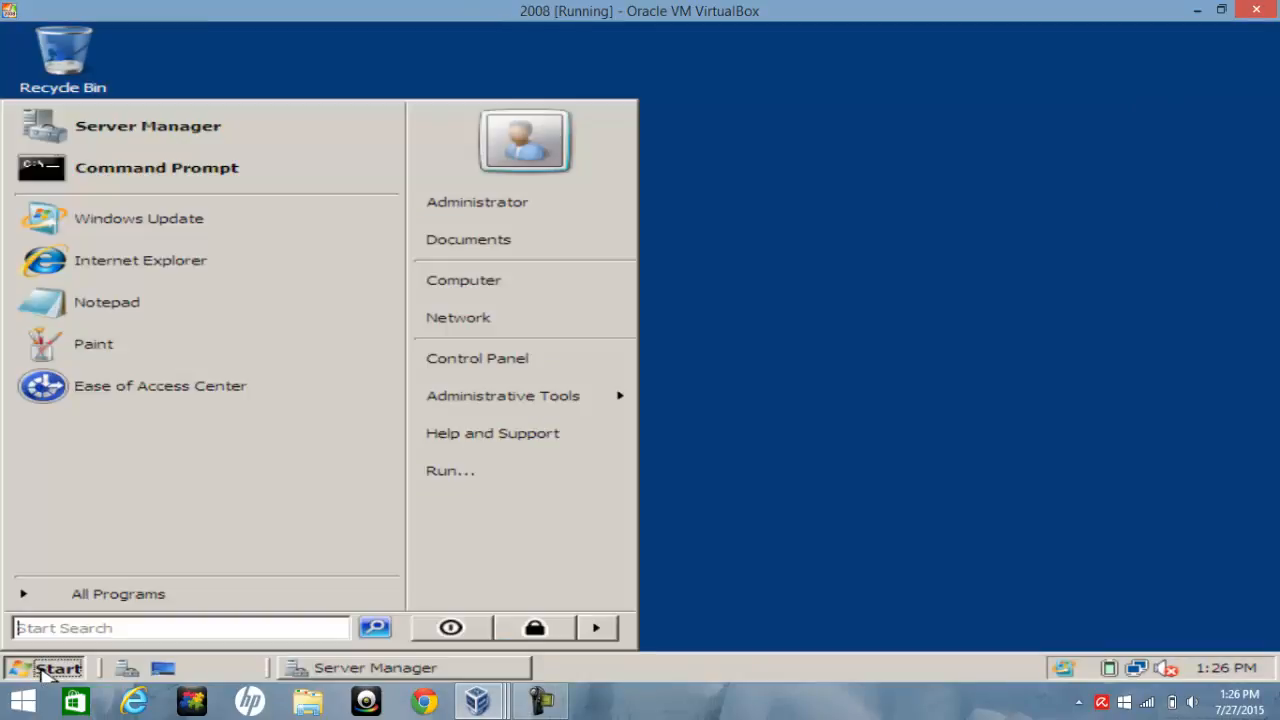
{"action": "mouse_move", "coordinate": [478, 411]}
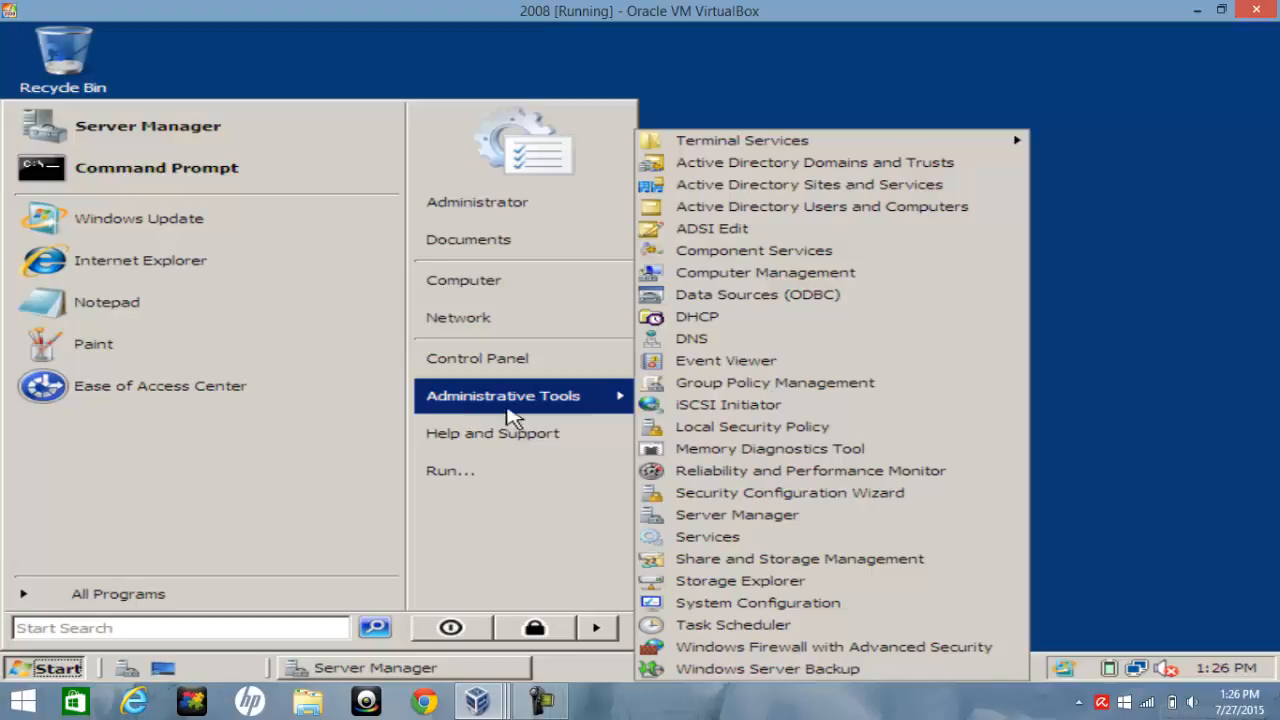
{"action": "left_click", "coordinate": [695, 385]}
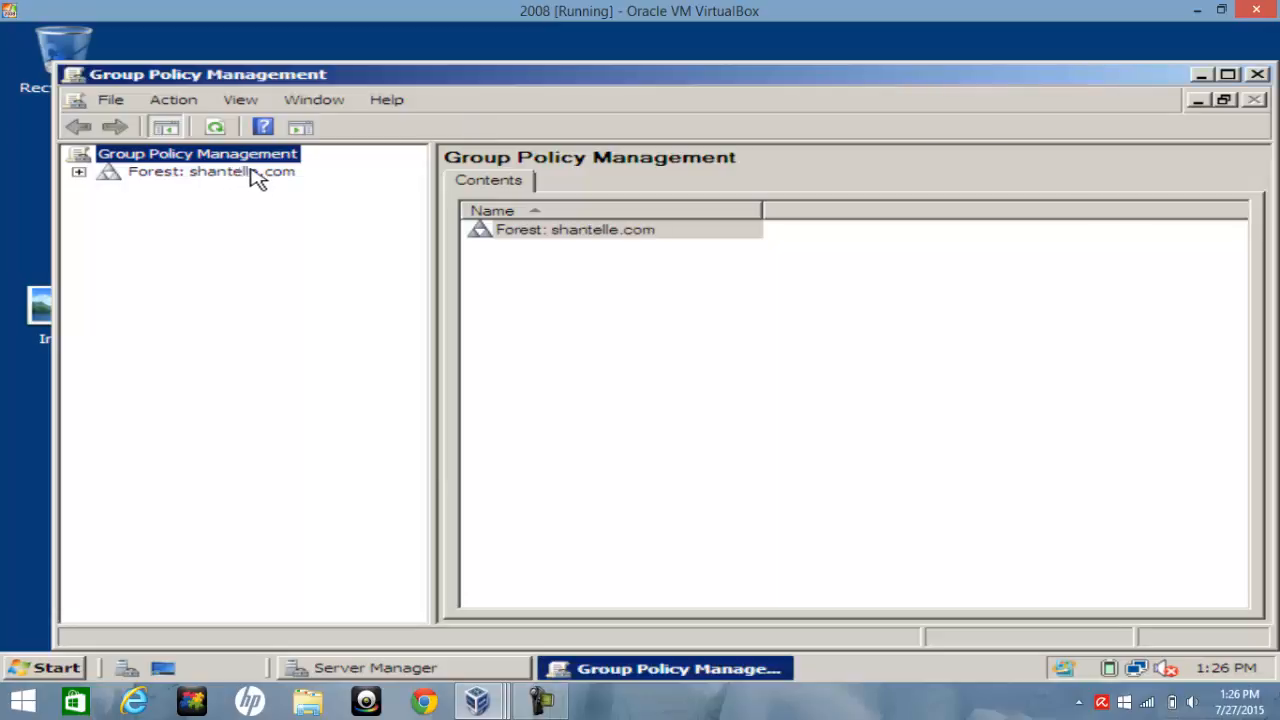
Expand the forest down to the shantelle.com domain and open the Default Domain Policy for editing
{"action": "left_click", "coordinate": [79, 173]}
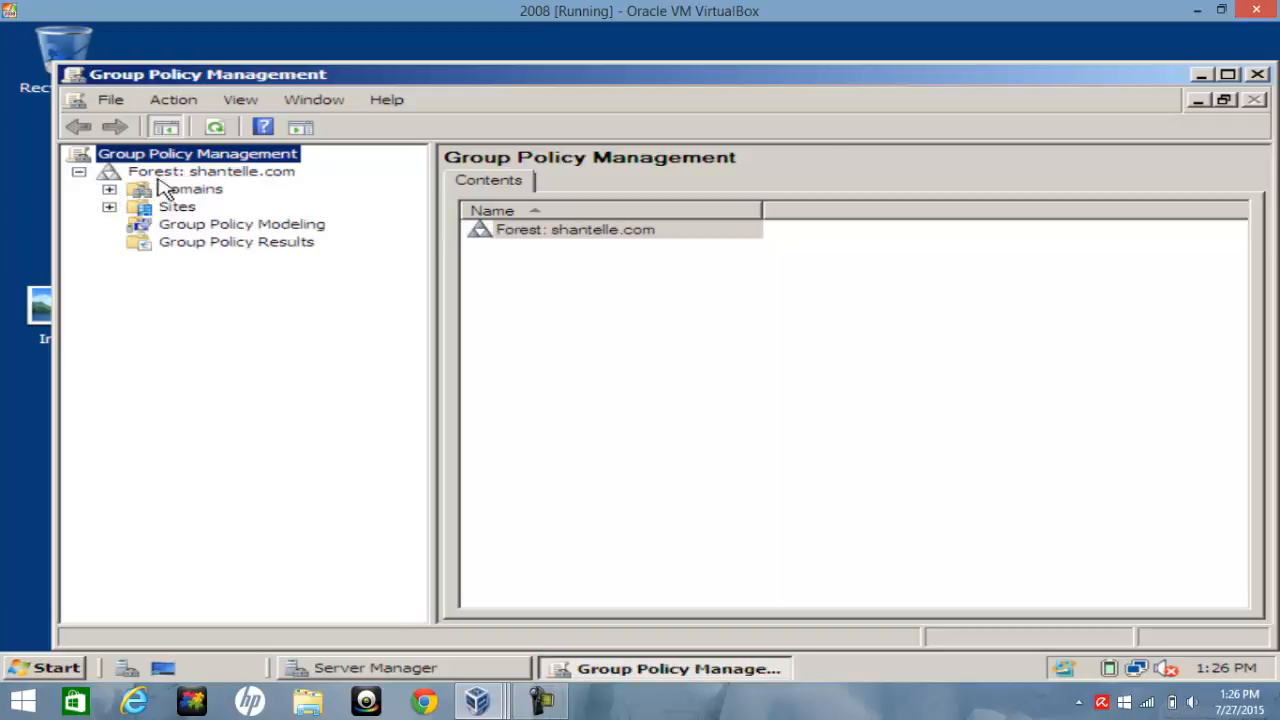
{"action": "left_click", "coordinate": [109, 190]}
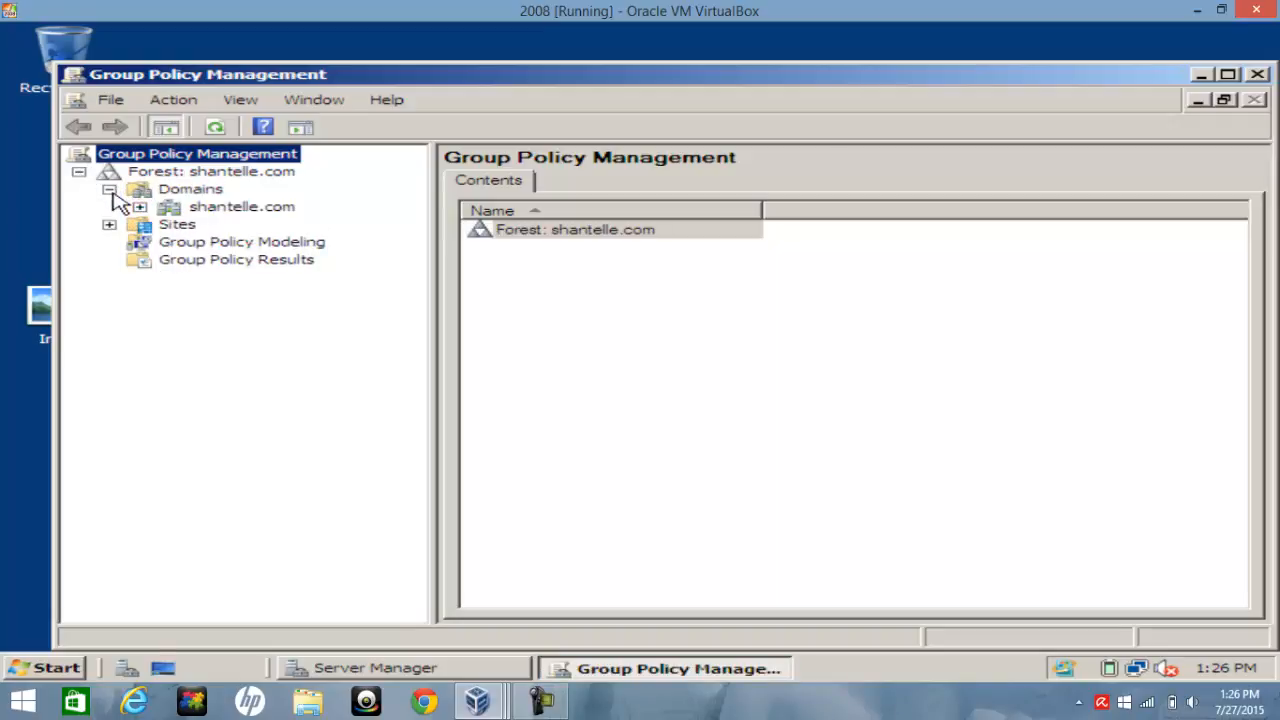
{"action": "left_click", "coordinate": [140, 207]}
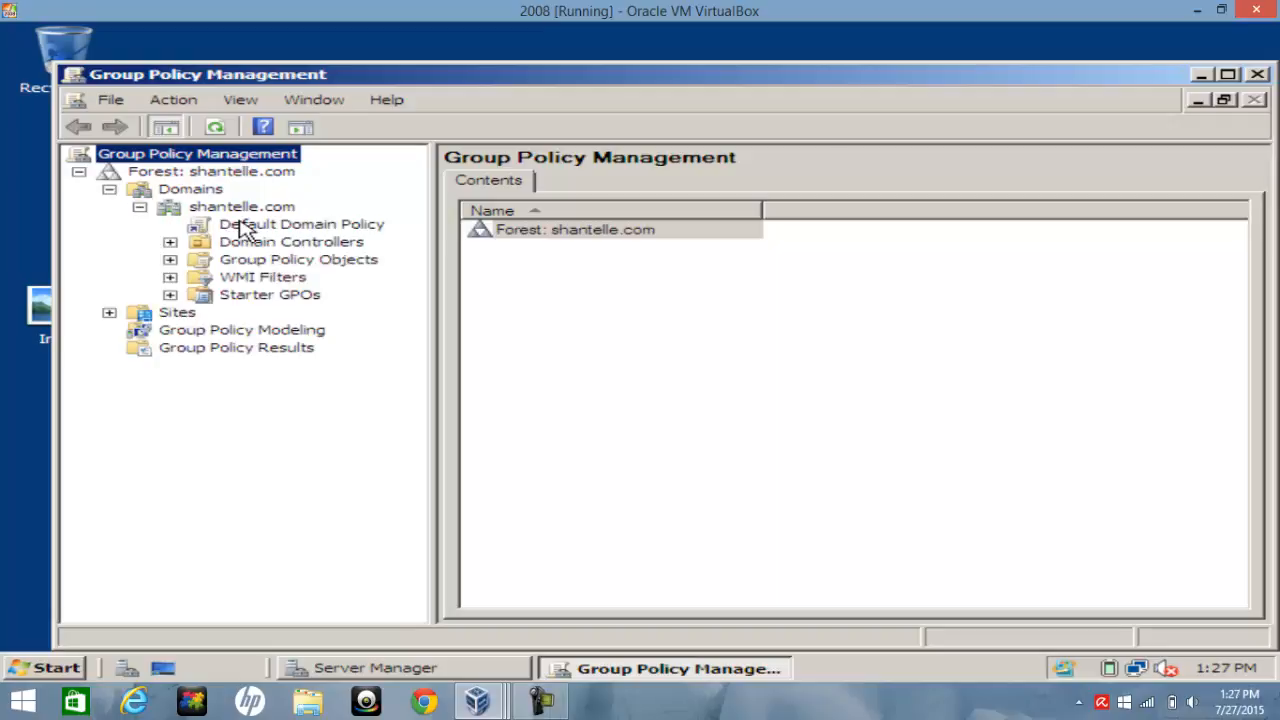
{"action": "right_click", "coordinate": [338, 226]}
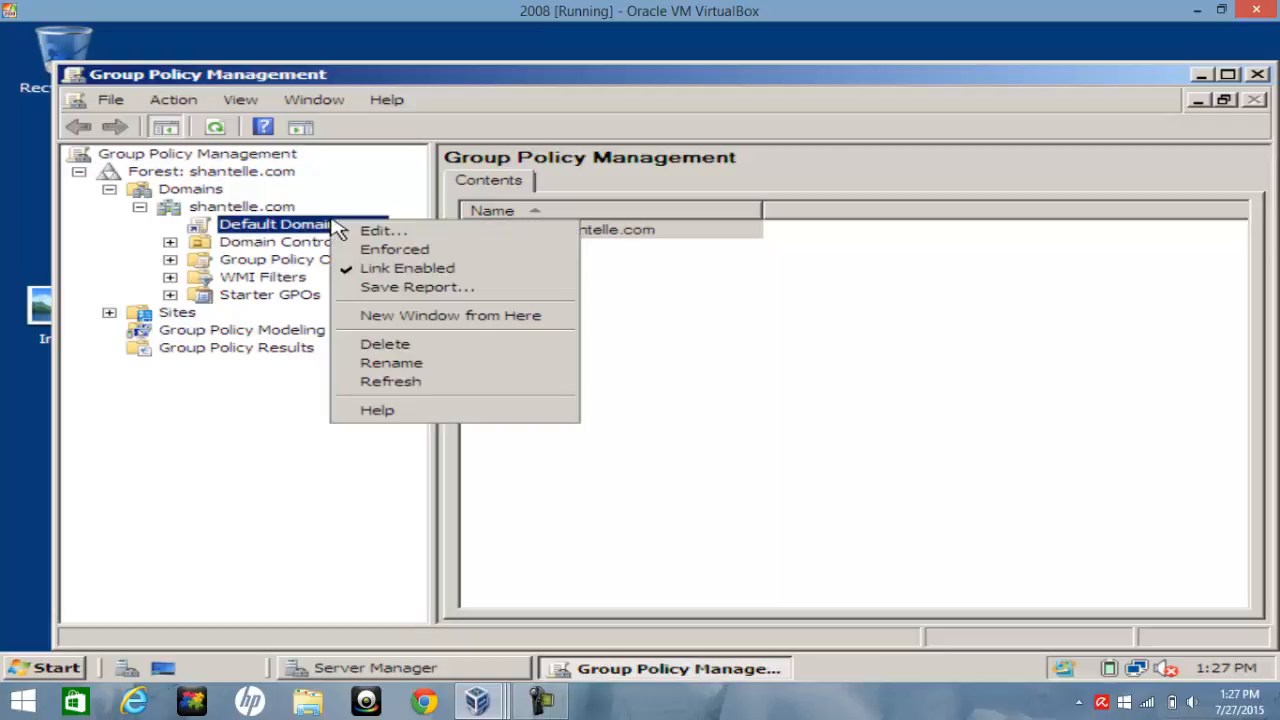
{"action": "left_click", "coordinate": [372, 233]}
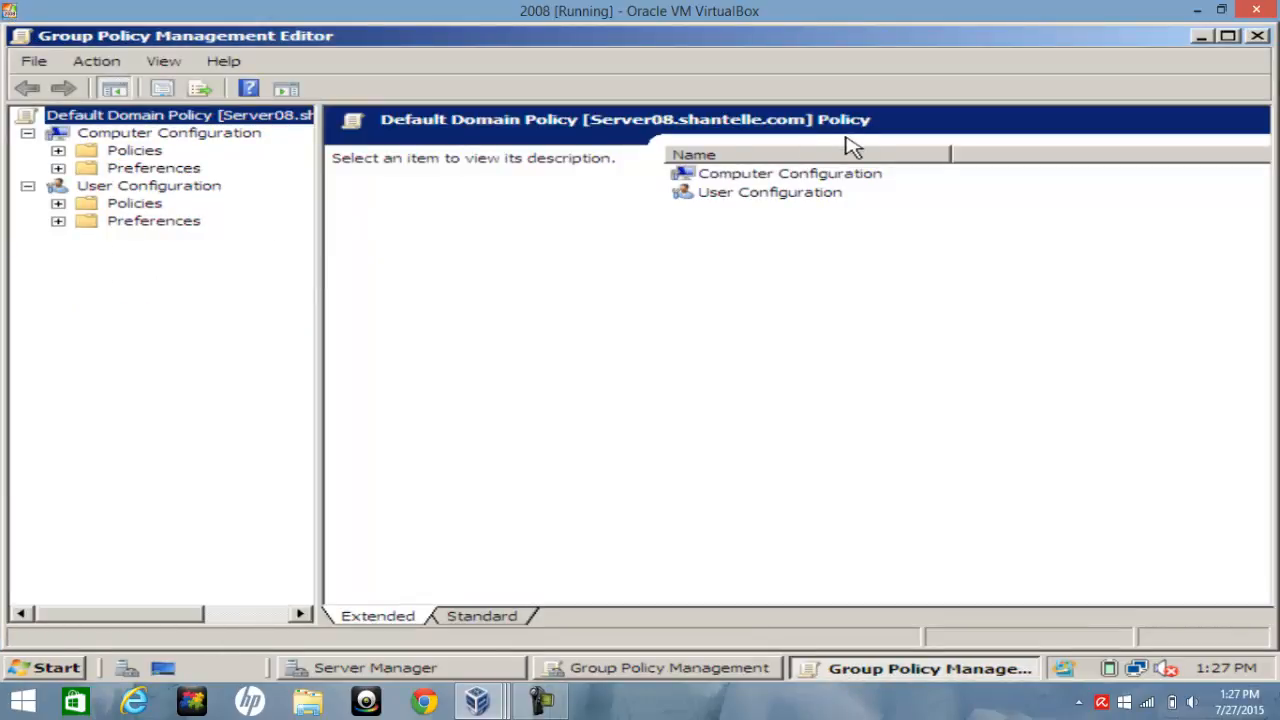
Select Computer Configuration and User Configuration in turn to read their descriptions
{"action": "left_click", "coordinate": [765, 176]}
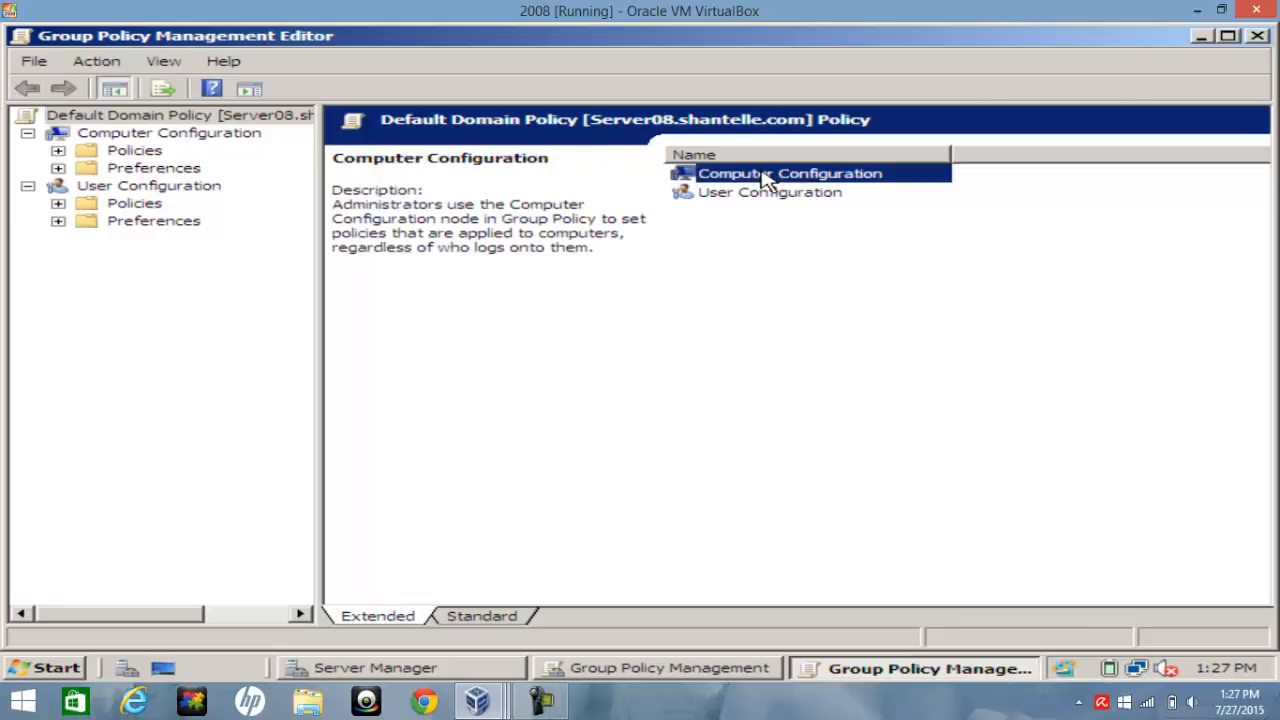
{"action": "left_click", "coordinate": [779, 205]}
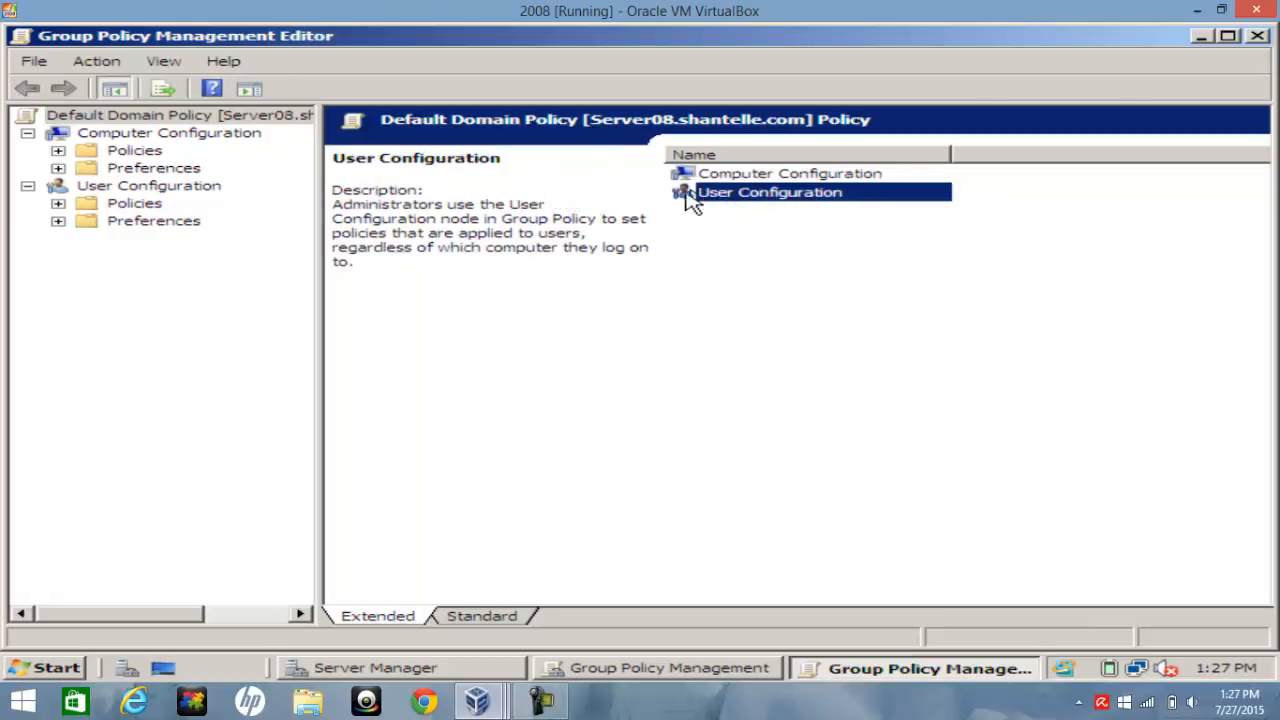
{"action": "left_click", "coordinate": [736, 176]}
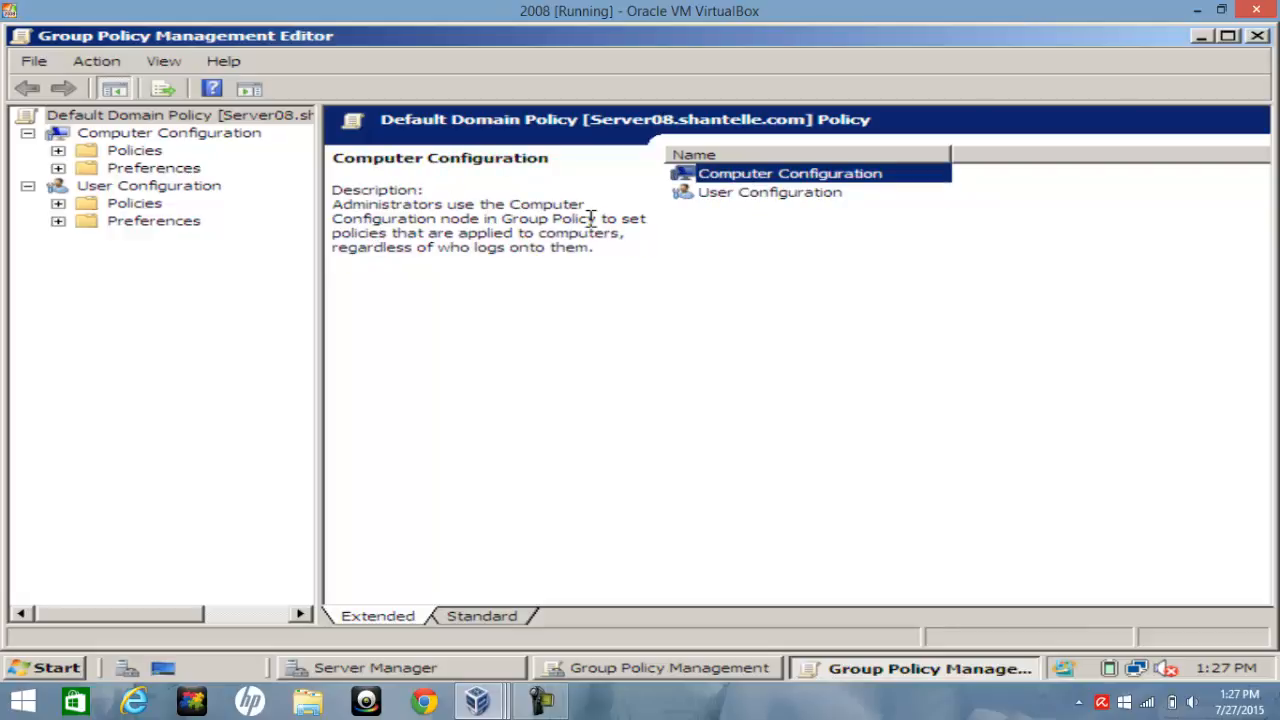
{"action": "left_click", "coordinate": [752, 196]}
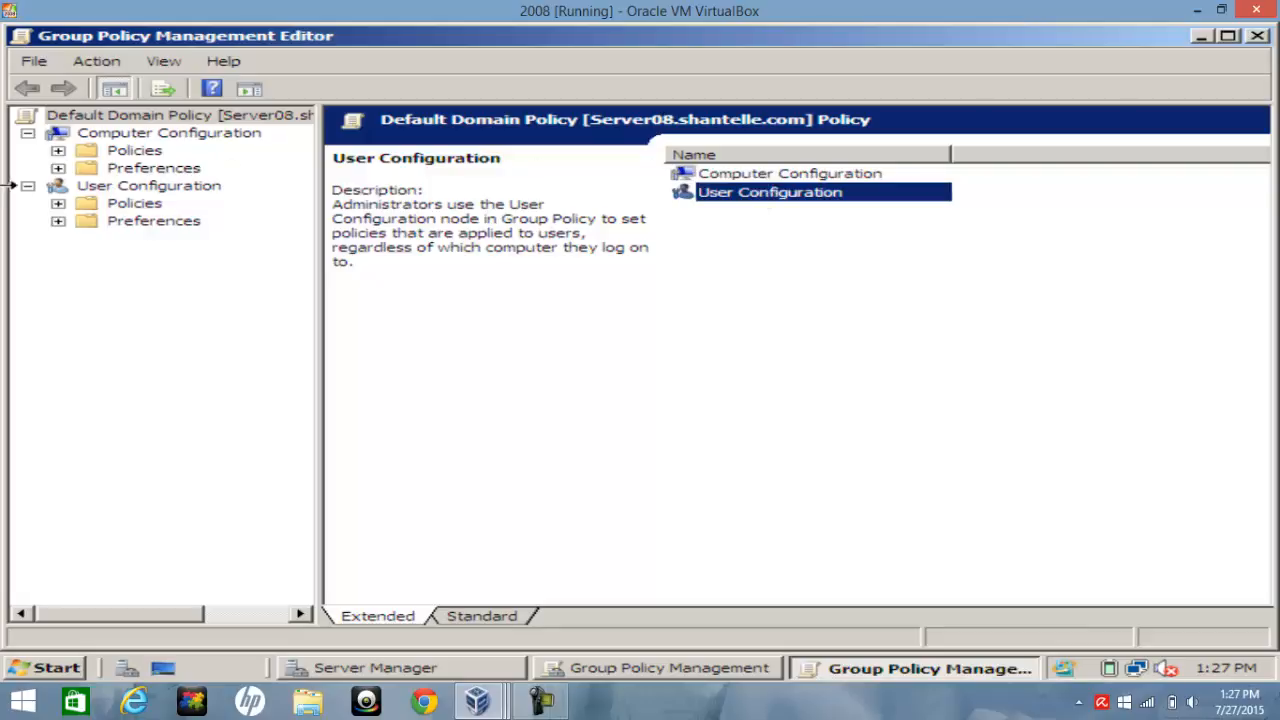
{"action": "right_click", "coordinate": [768, 195]}
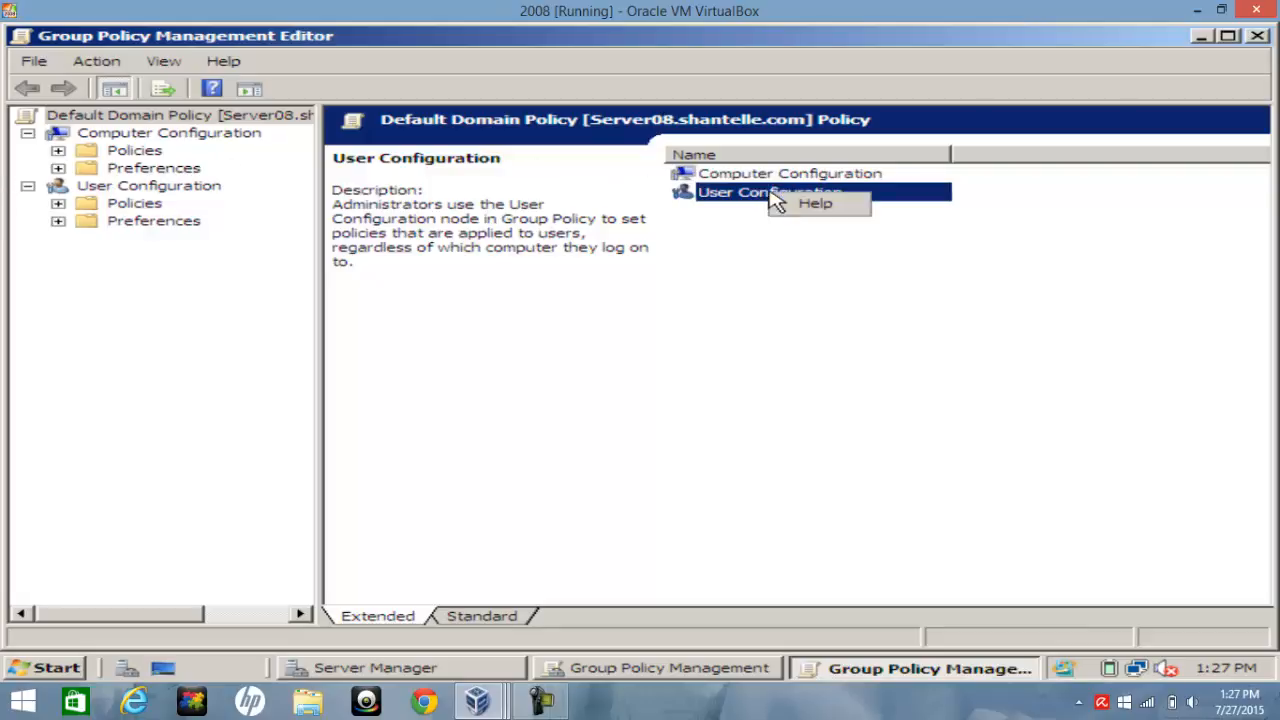
Open the Control Panel node under User Configuration > Policies > Administrative Templates
{"action": "left_click", "coordinate": [58, 203]}
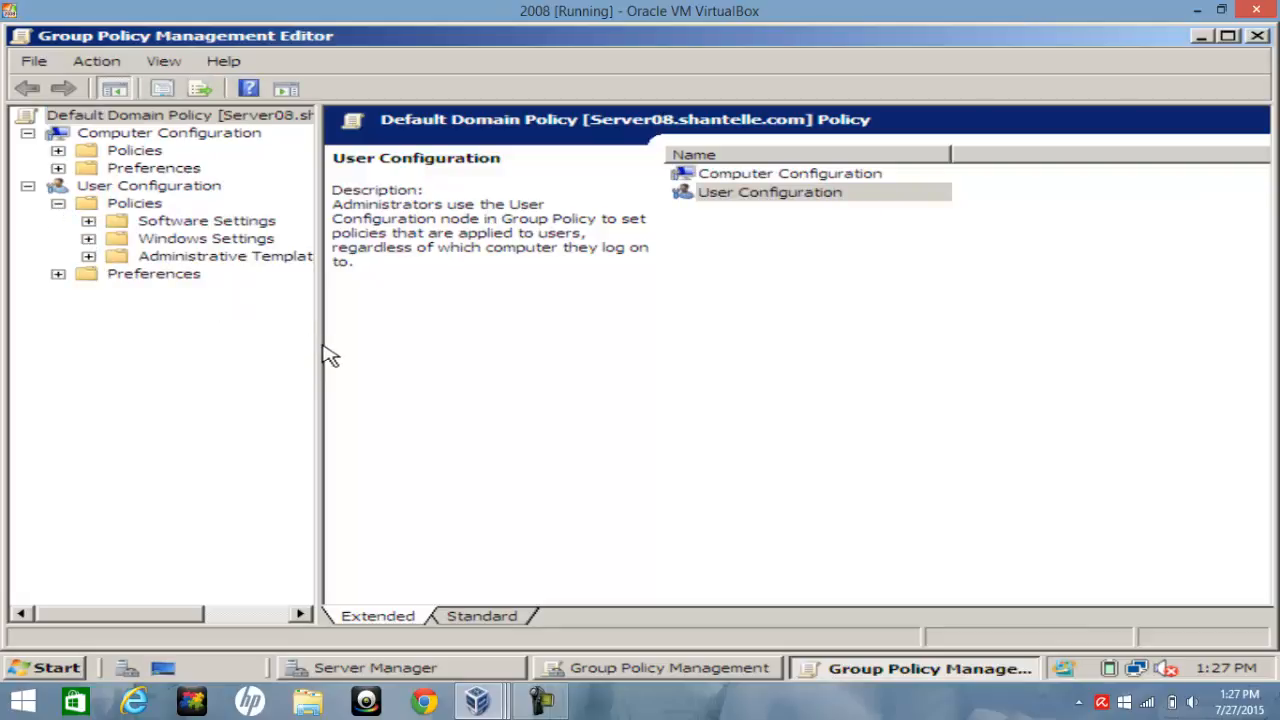
{"action": "left_click_drag", "start_coordinate": [317, 349], "coordinate": [400, 338]}
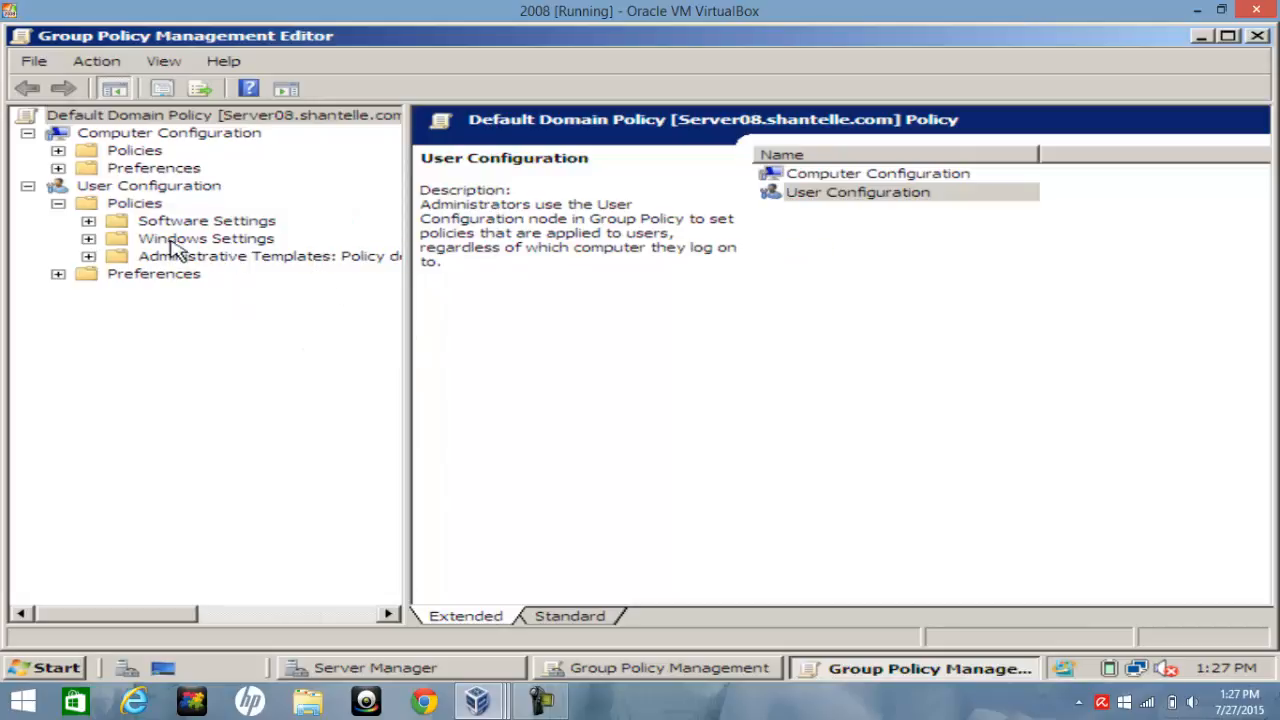
{"action": "left_click", "coordinate": [88, 256]}
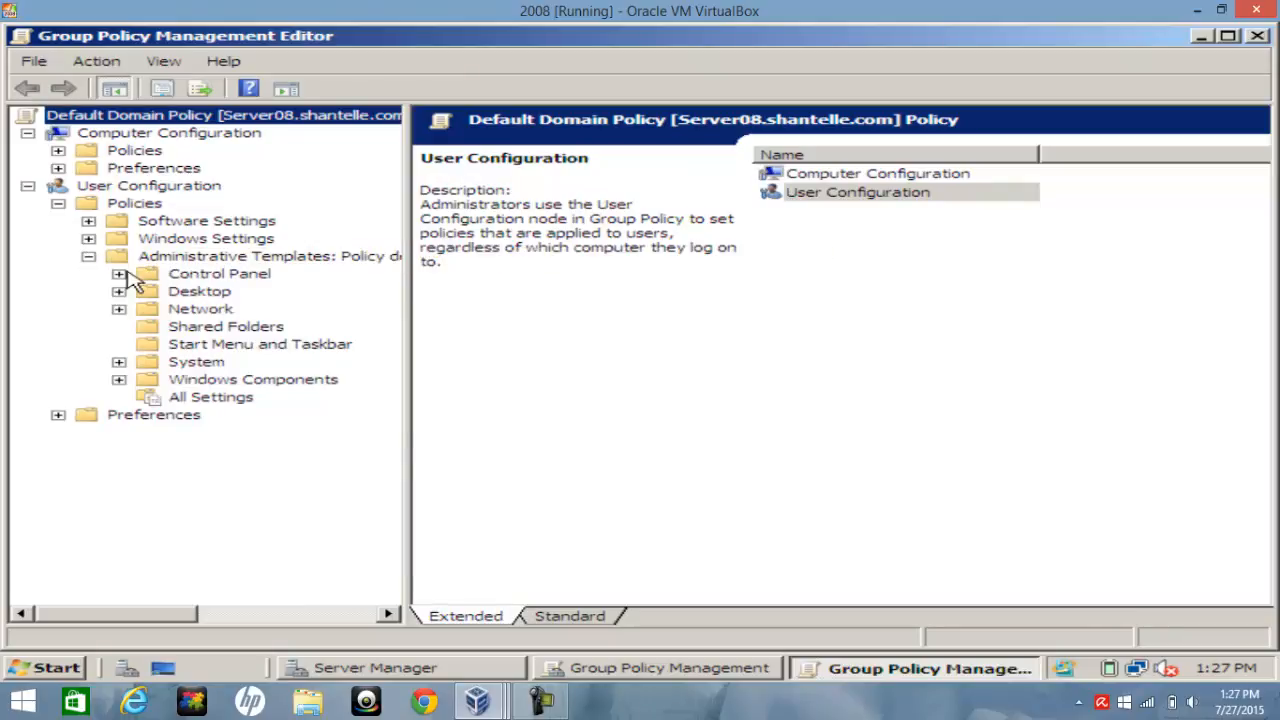
{"action": "left_click", "coordinate": [119, 274]}
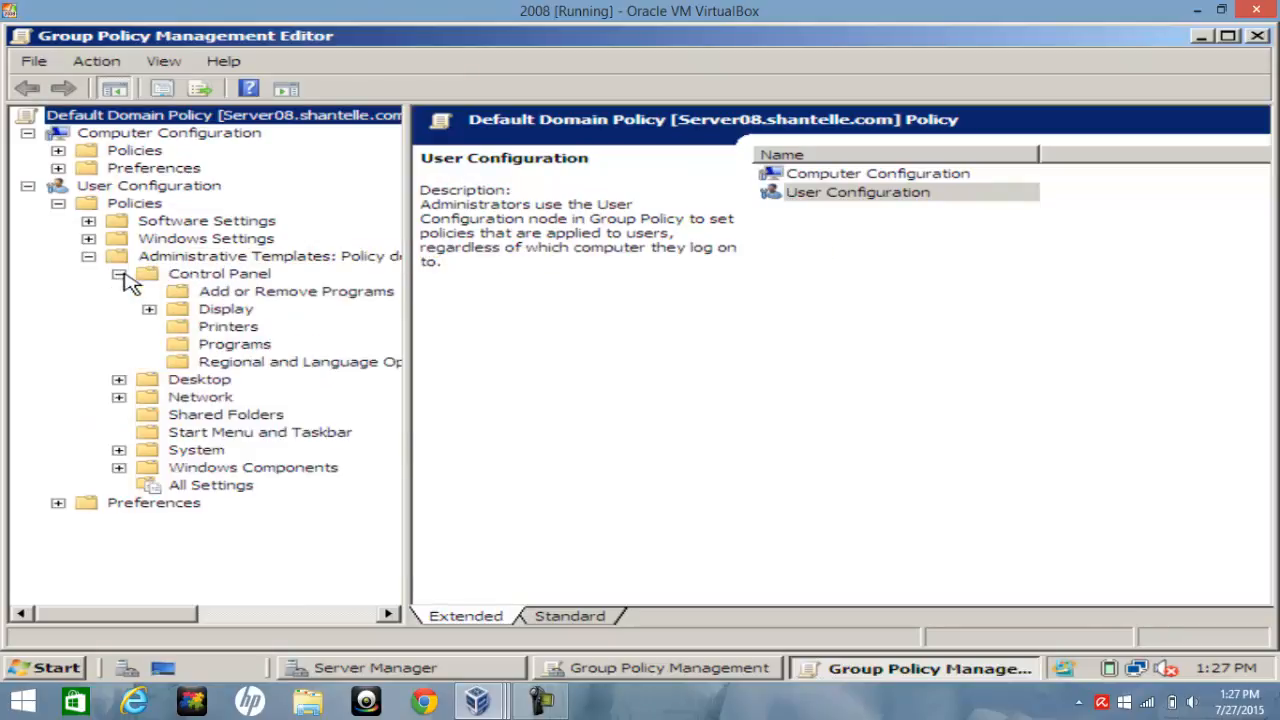
{"action": "right_click", "coordinate": [213, 277]}
{"action": "left_click", "coordinate": [145, 280]}
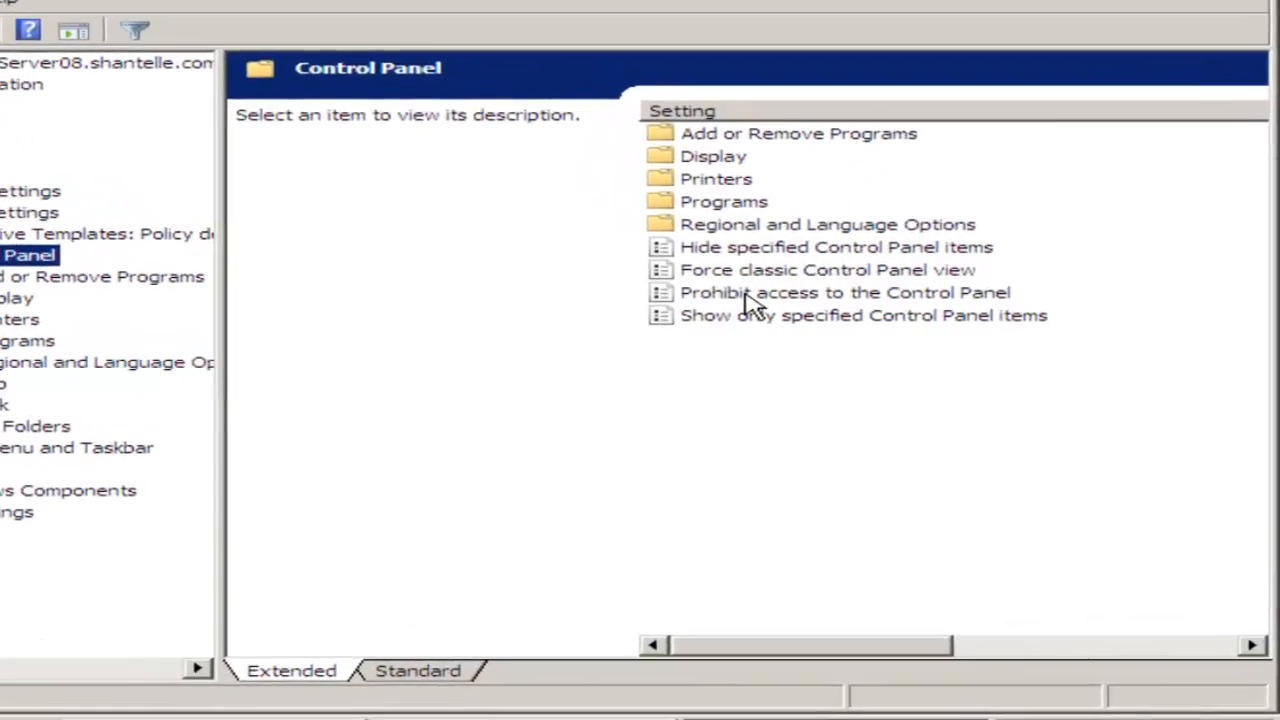
Enable the 'Prohibit access to the Control Panel' policy and apply it
{"action": "double_click", "coordinate": [746, 296]}
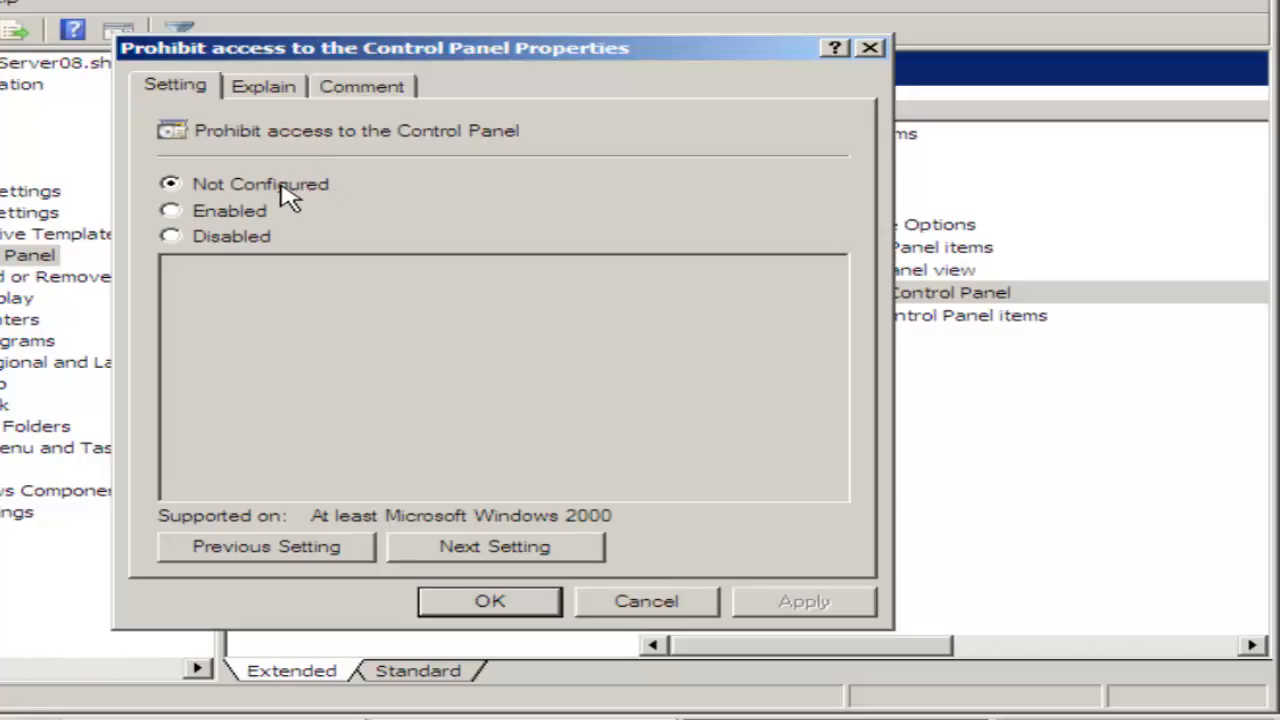
{"action": "left_click", "coordinate": [245, 218]}
{"action": "left_click", "coordinate": [833, 600]}
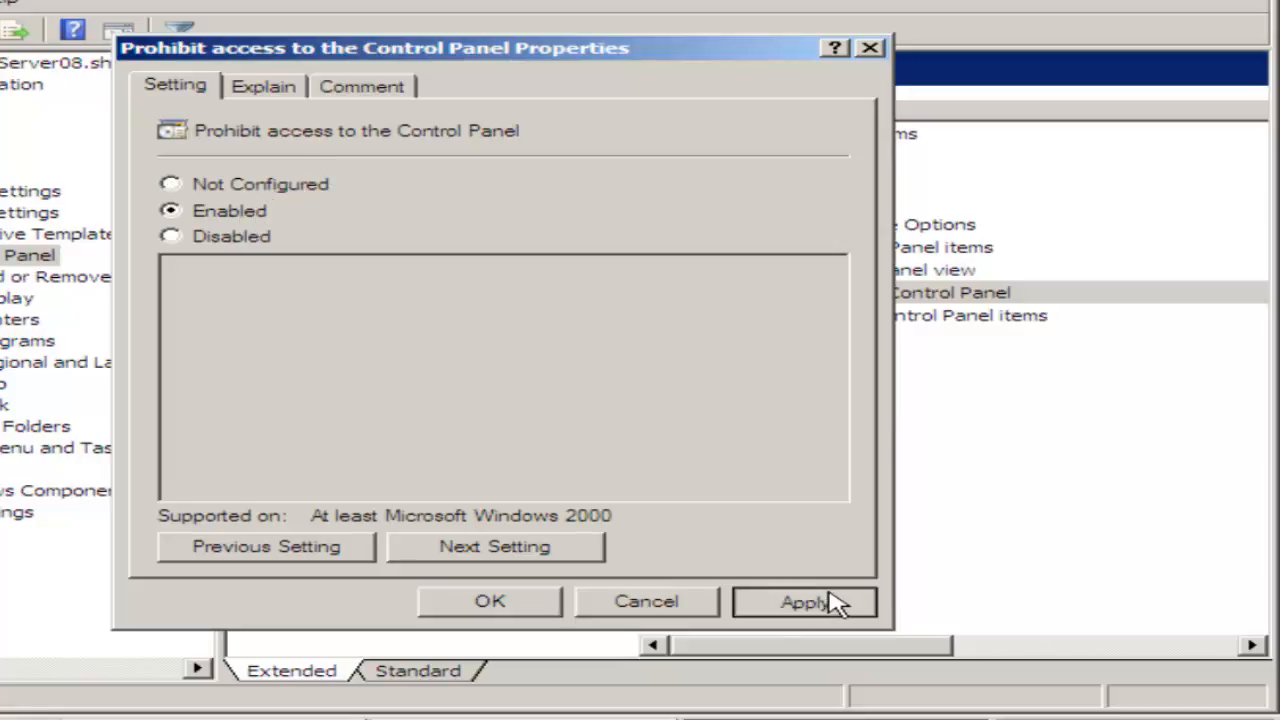
{"action": "left_click", "coordinate": [505, 604]}
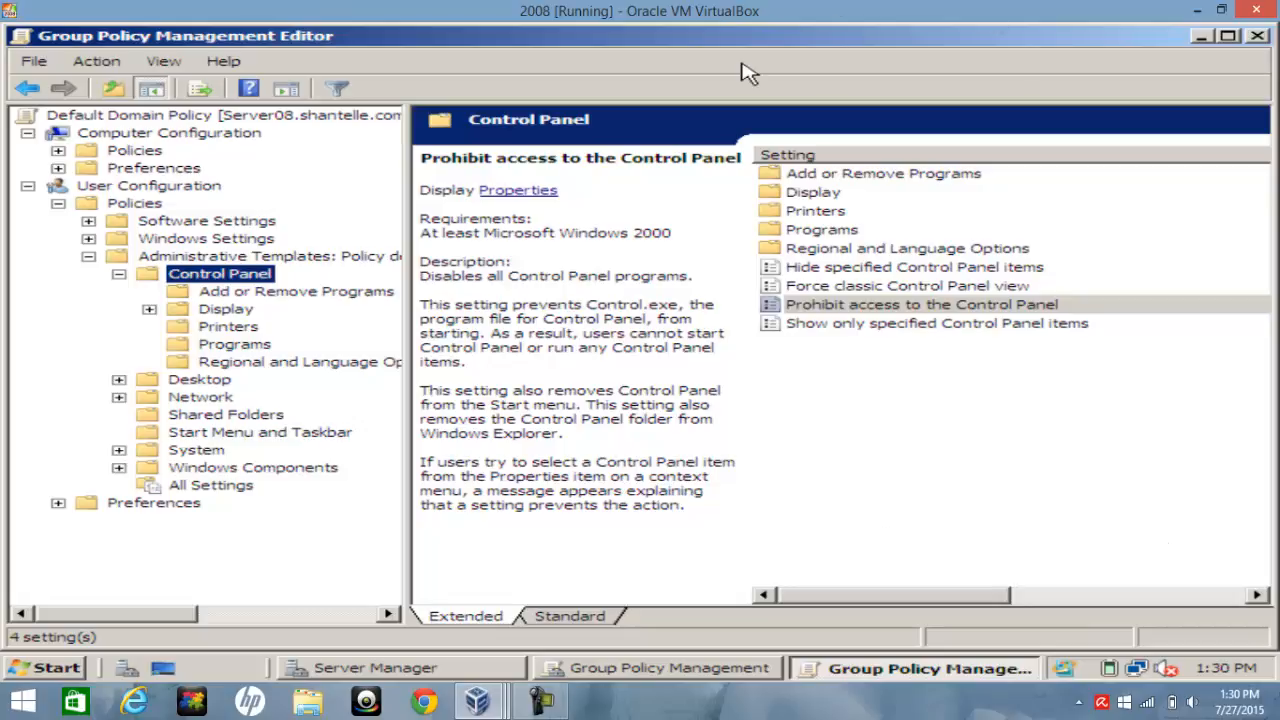
Minimize the Group Policy Management Editor and Group Policy Management windows
{"action": "left_click", "coordinate": [1201, 36]}
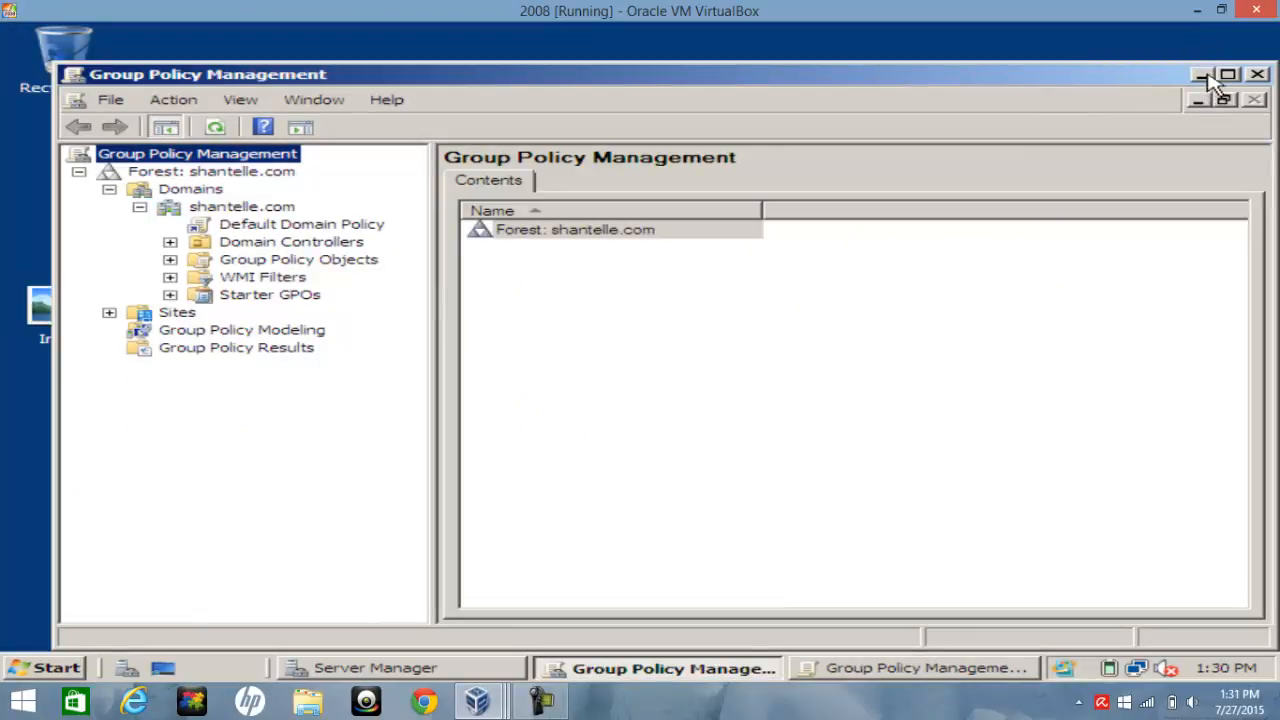
{"action": "left_click", "coordinate": [1201, 75]}
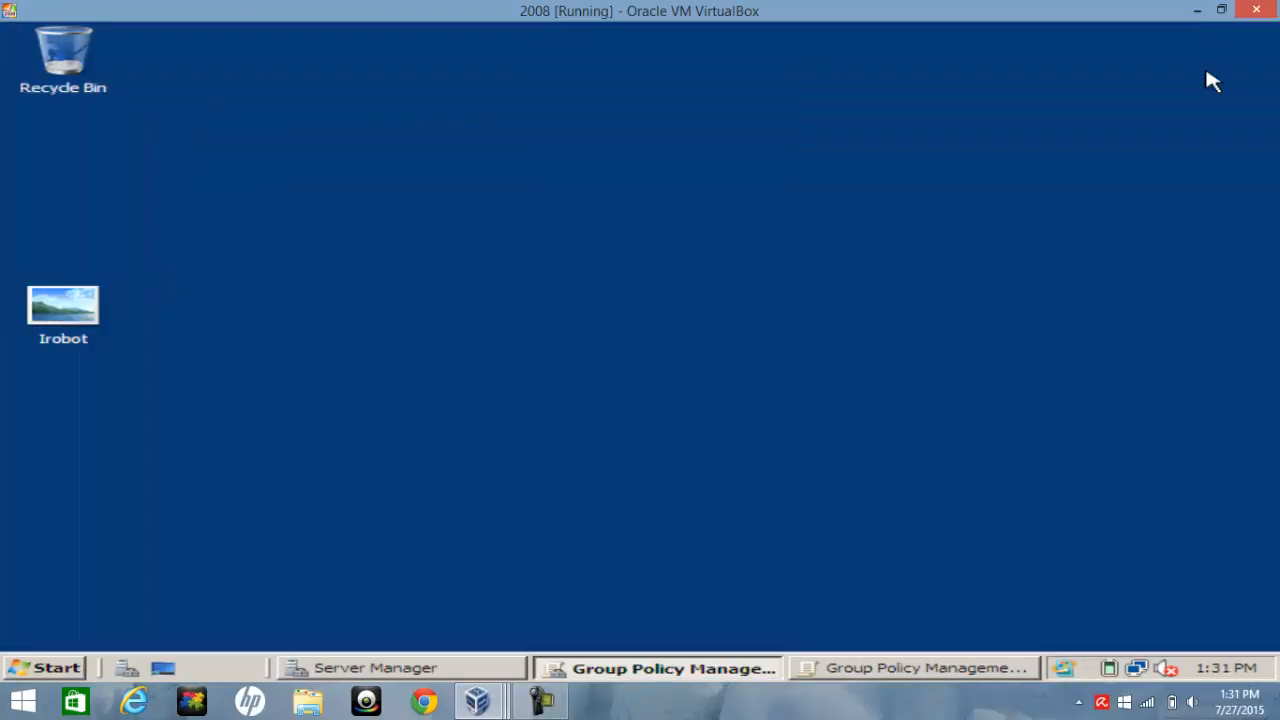
Create a new folder on the desktop and move the Irobot image into it
{"action": "left_click", "coordinate": [70, 312]}
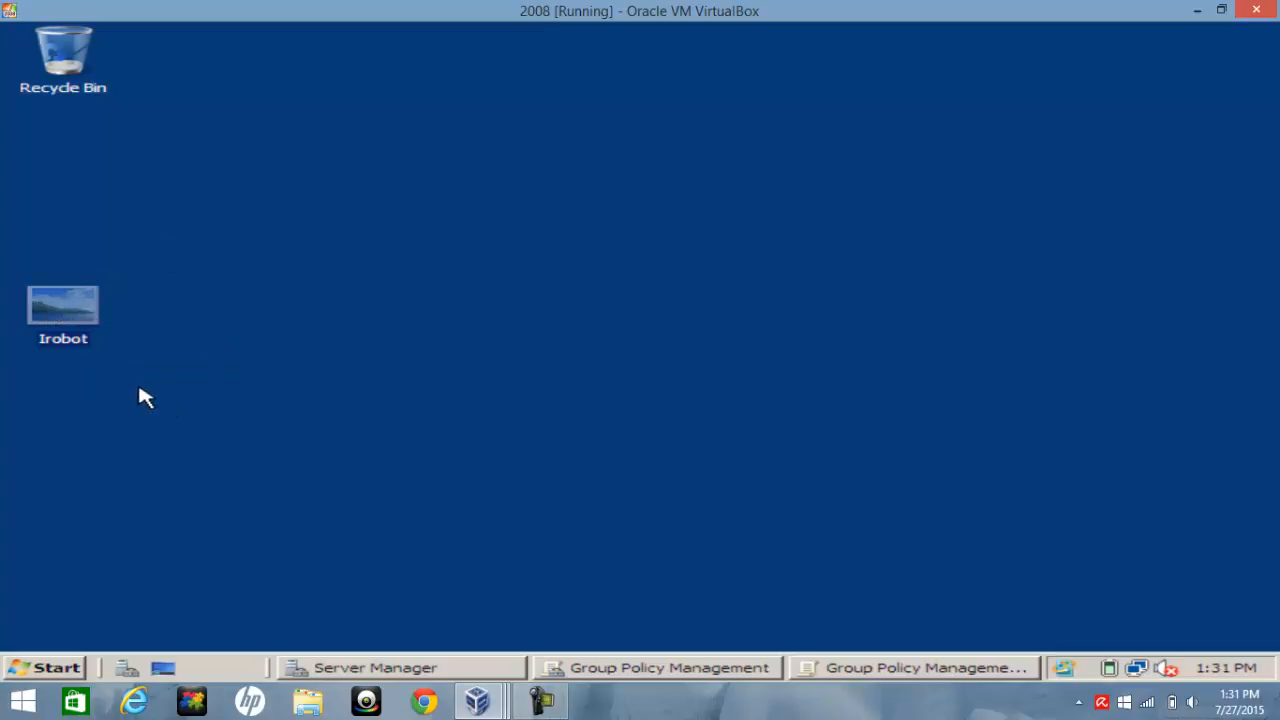
{"action": "right_click", "coordinate": [163, 377]}
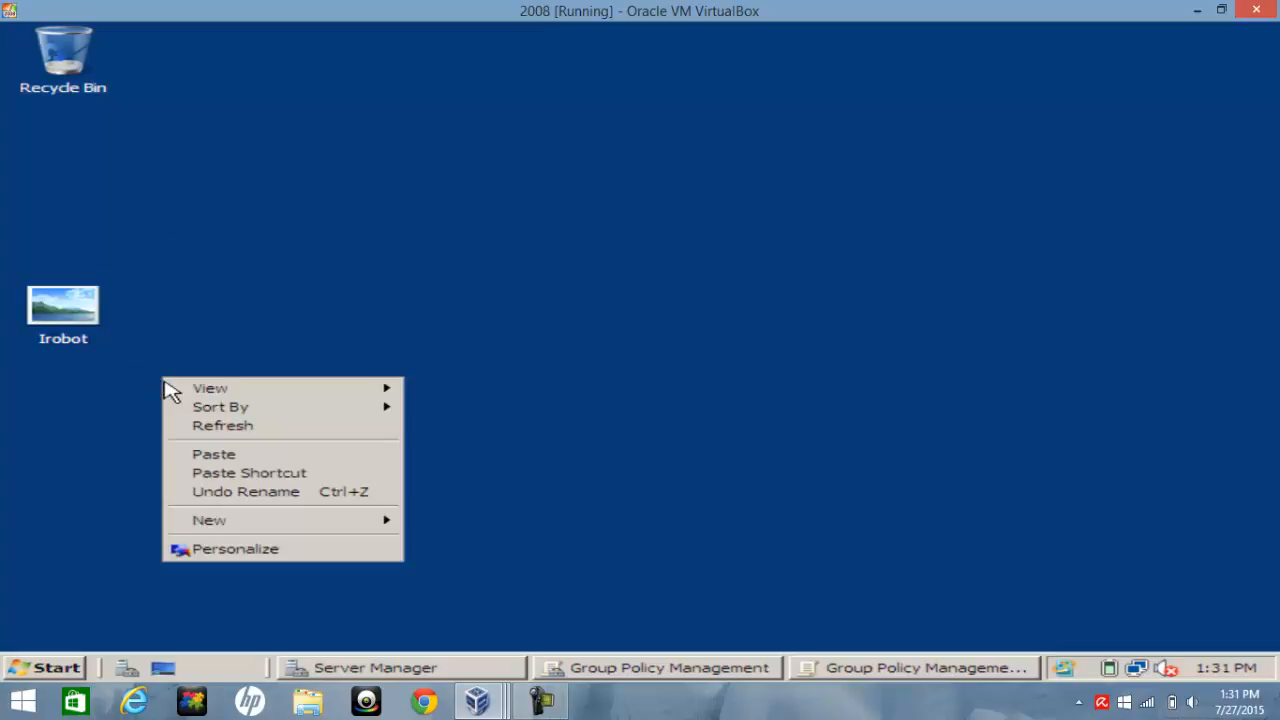
{"action": "mouse_move", "coordinate": [206, 520]}
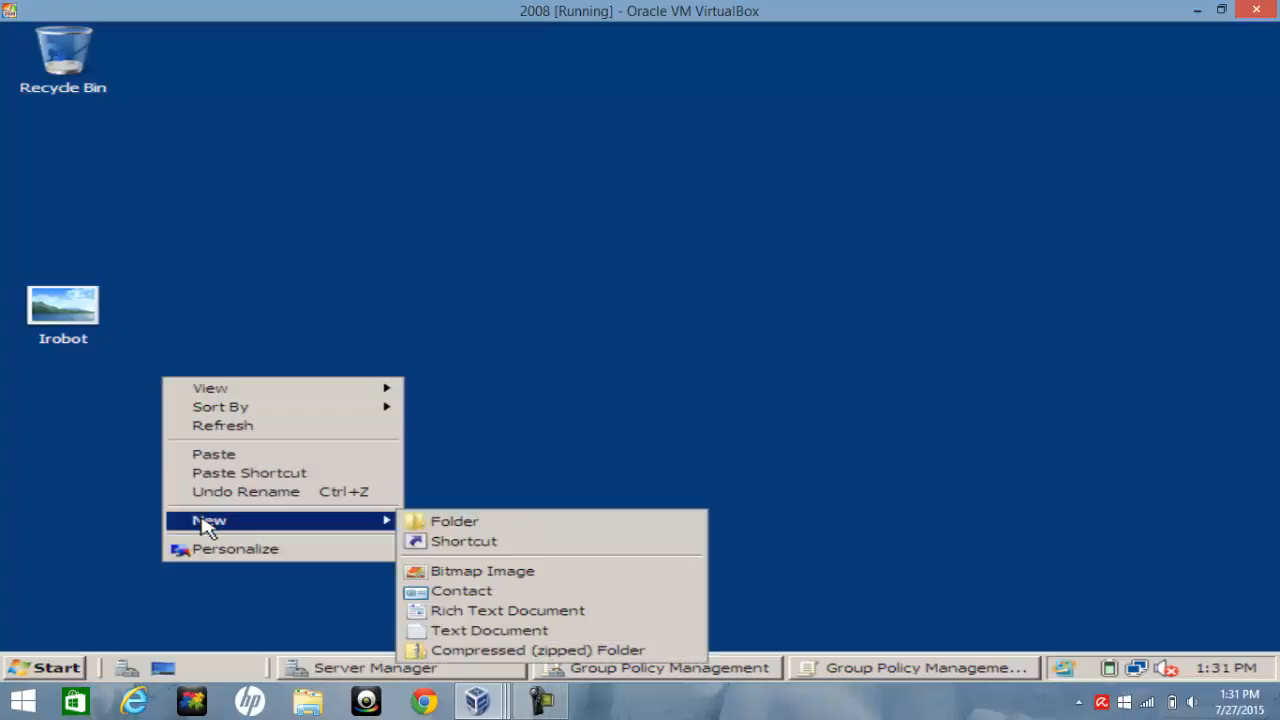
{"action": "left_click", "coordinate": [424, 523]}
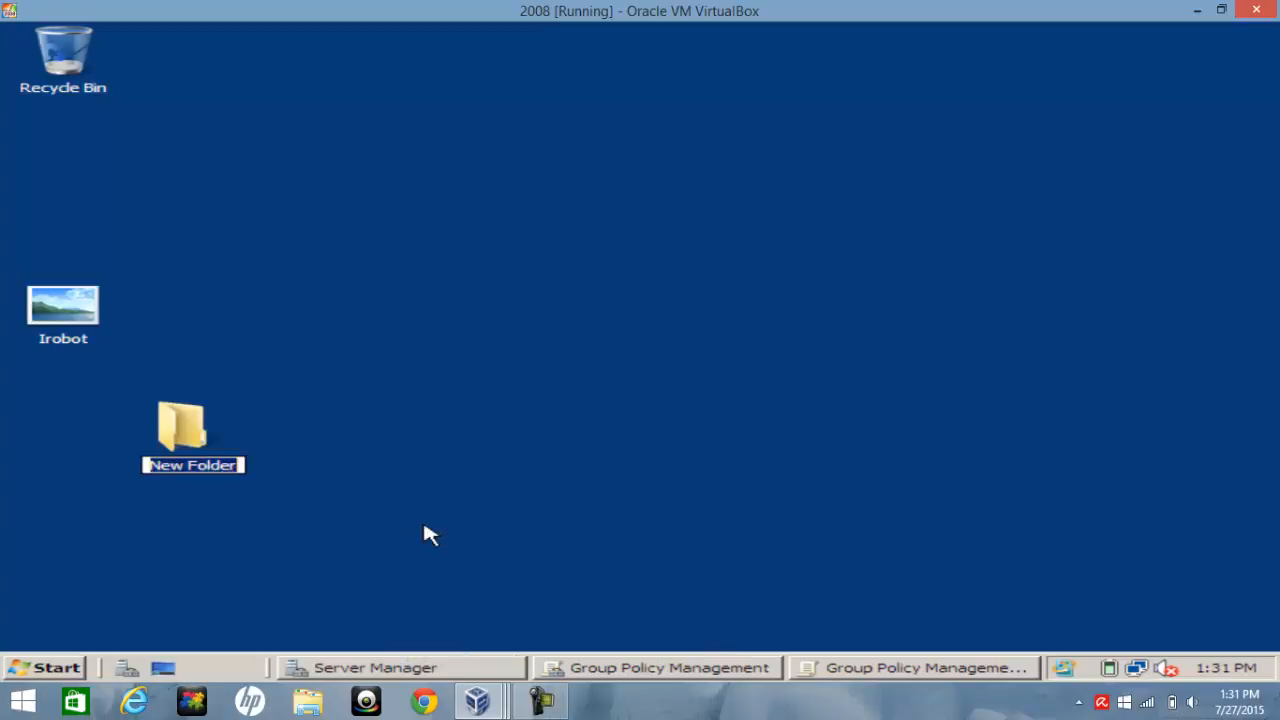
{"action": "left_click_drag", "start_coordinate": [55, 305], "coordinate": [195, 440]}
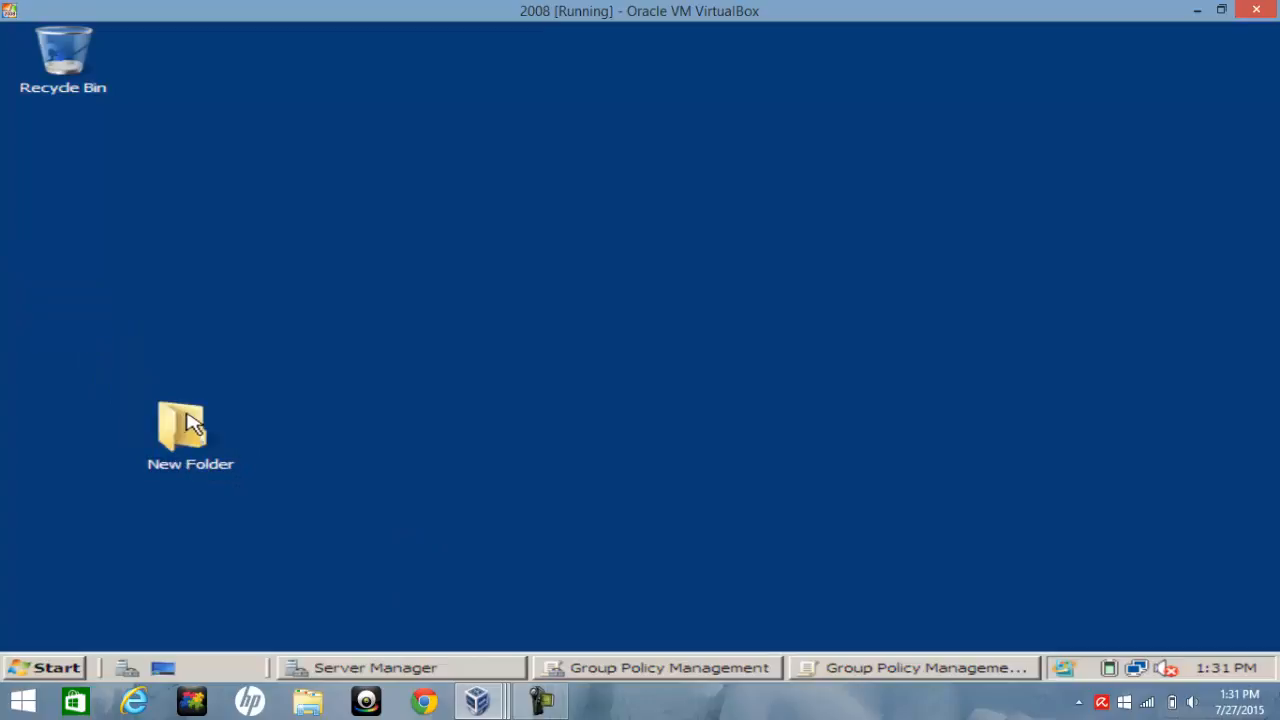
Rename the new desktop folder to wallpaper
{"action": "right_click", "coordinate": [192, 456]}
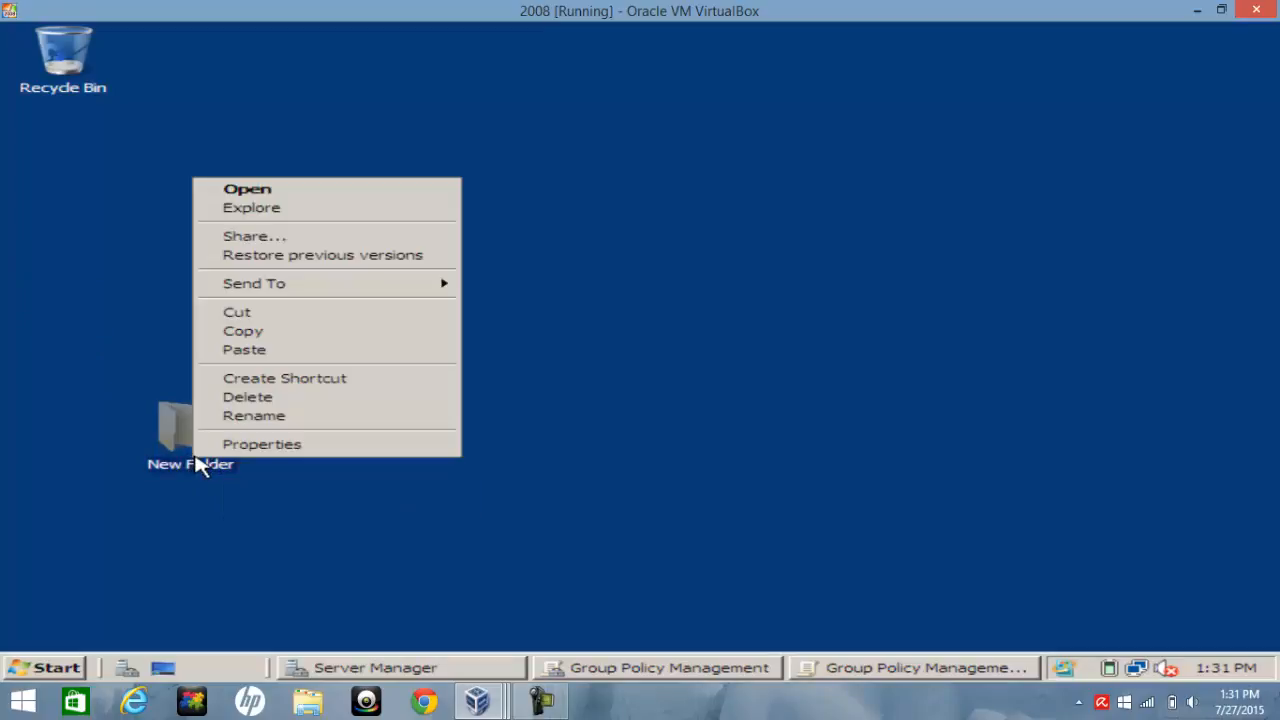
{"action": "left_click", "coordinate": [230, 417]}
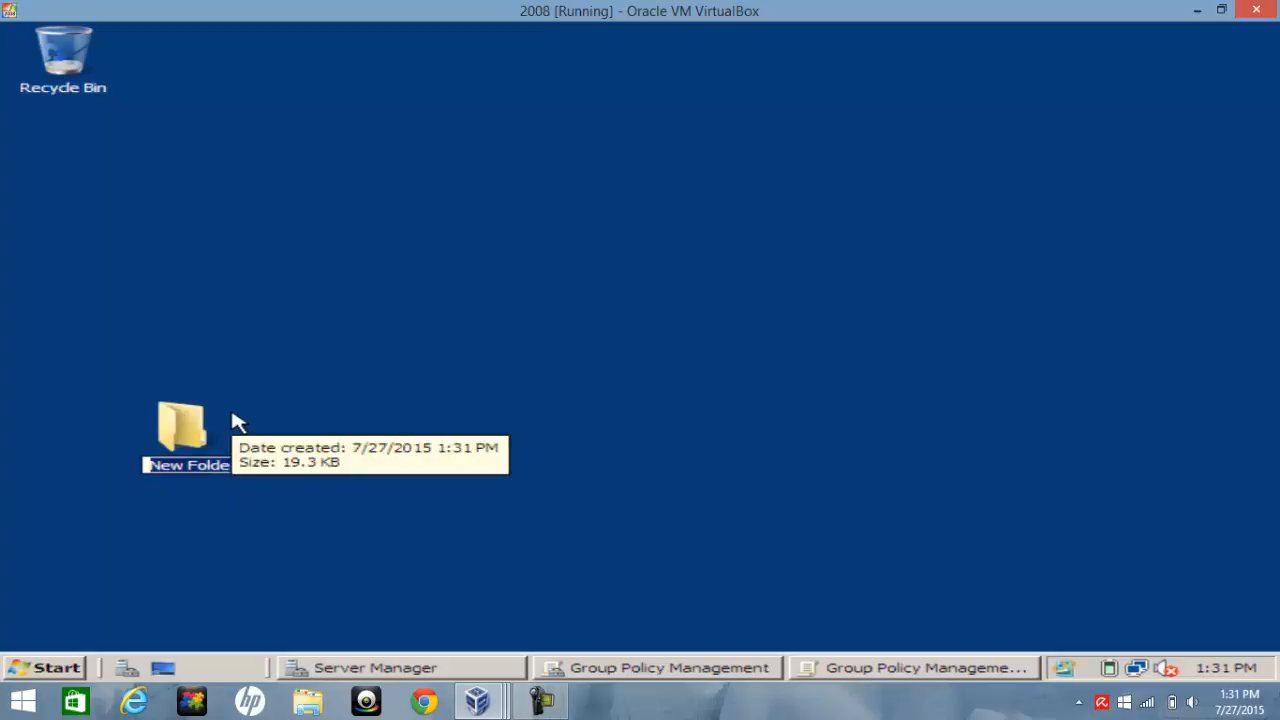
{"action": "type", "text": "w"}
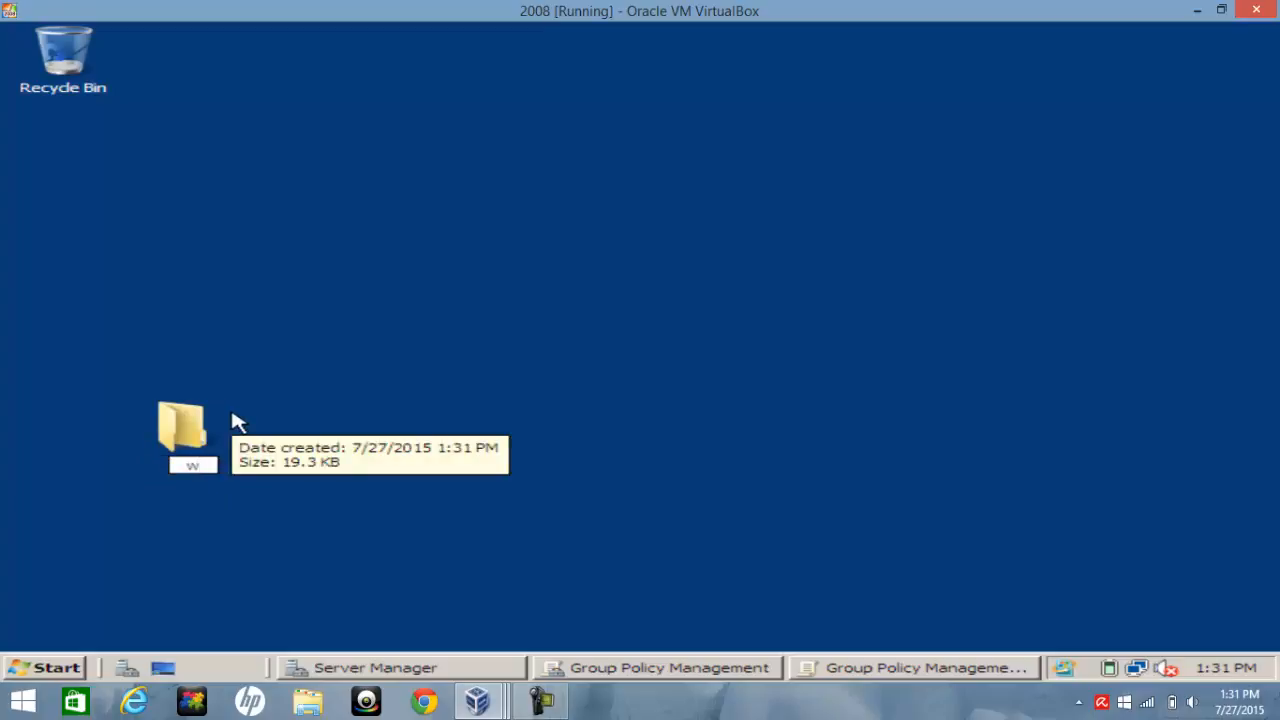
{"action": "type", "text": "allpaper"}
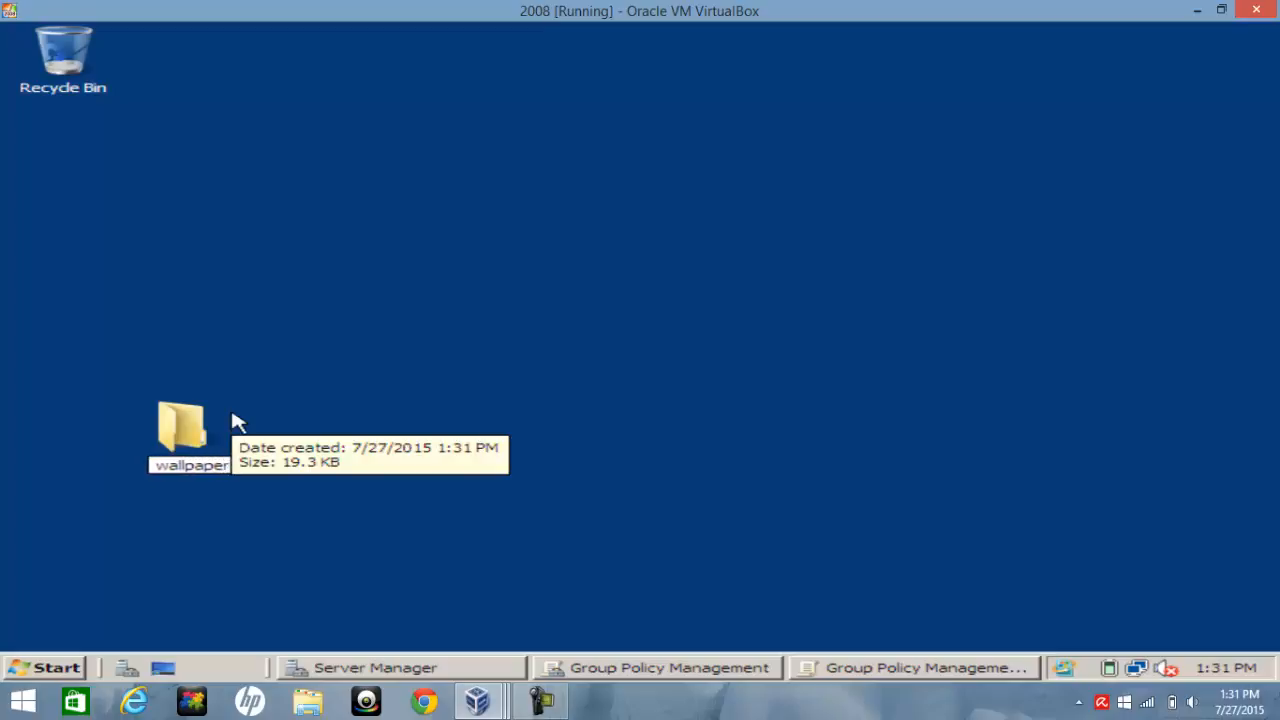
{"action": "left_click", "coordinate": [308, 403]}
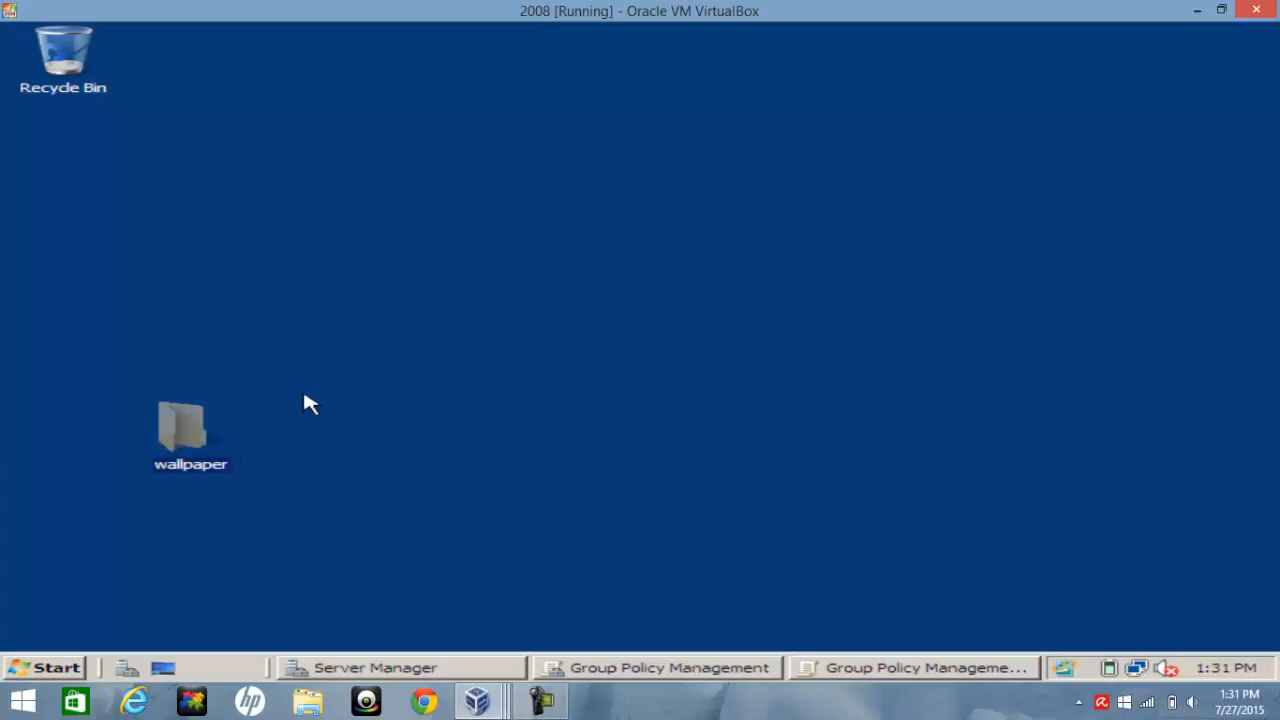
Share the wallpaper folder with Everyone at the Reader permission level
{"action": "right_click", "coordinate": [201, 436]}
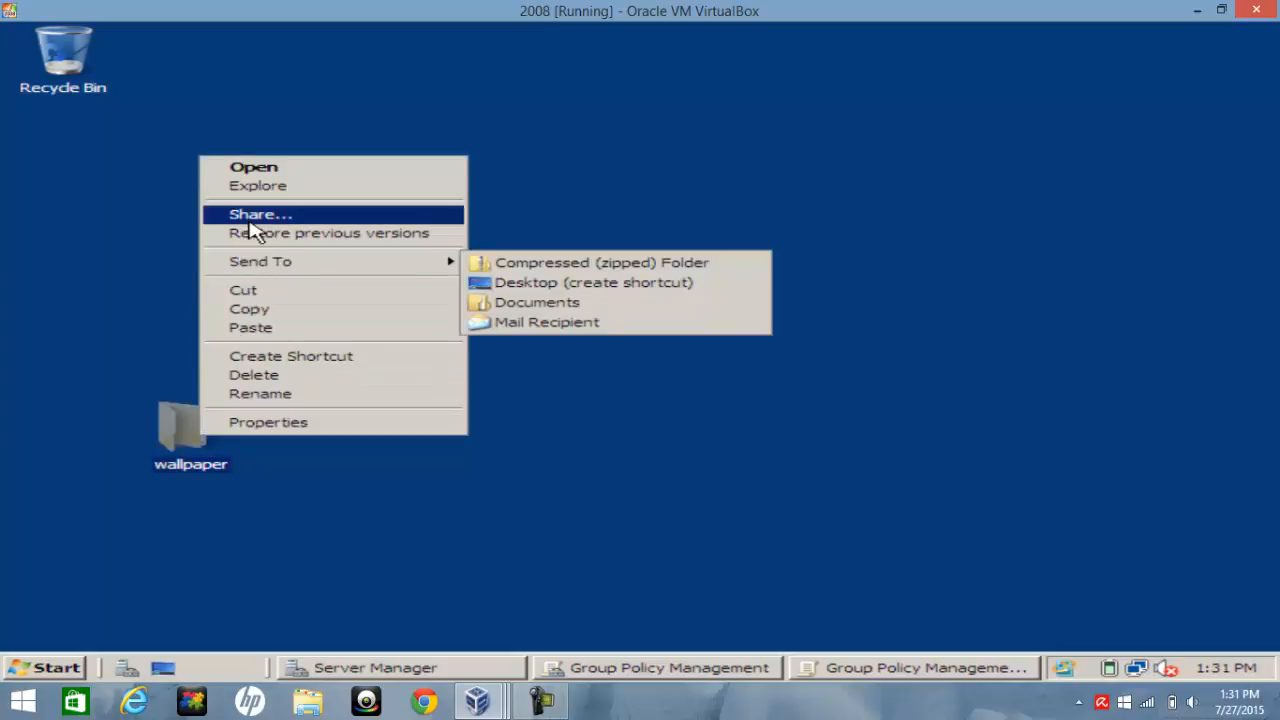
{"action": "left_click", "coordinate": [253, 224]}
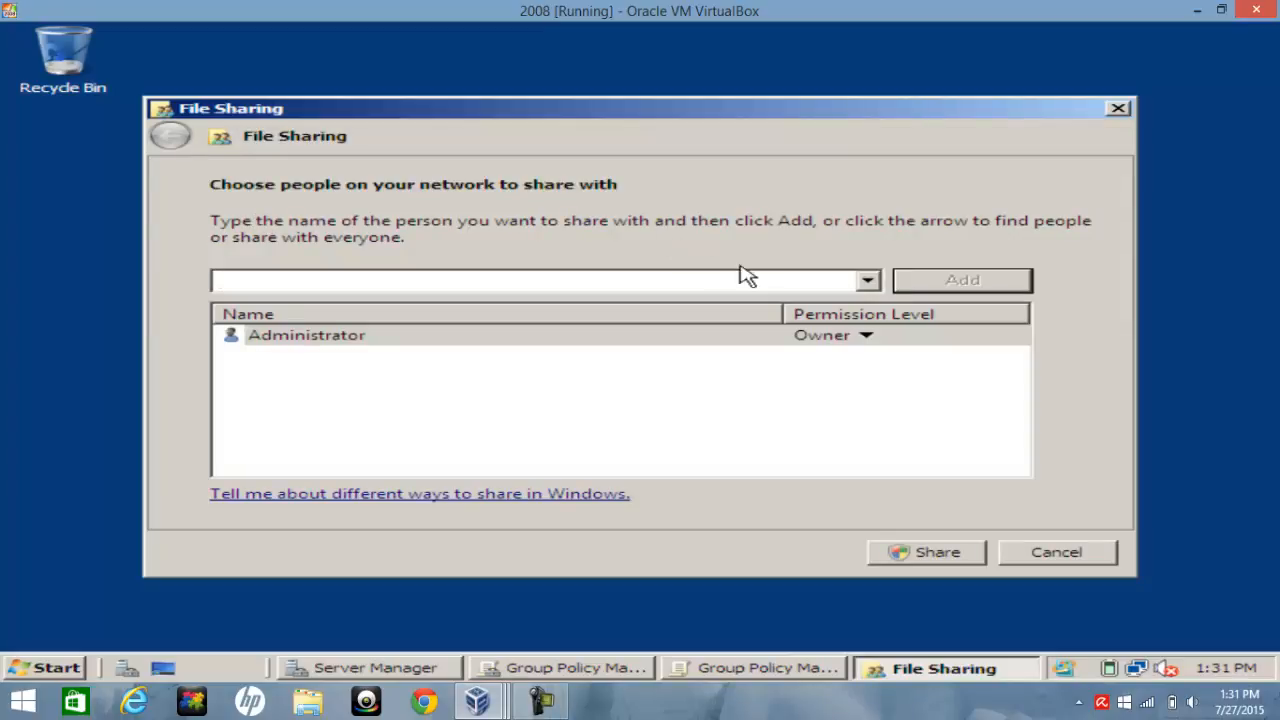
{"action": "left_click", "coordinate": [867, 280]}
{"action": "left_click", "coordinate": [430, 304]}
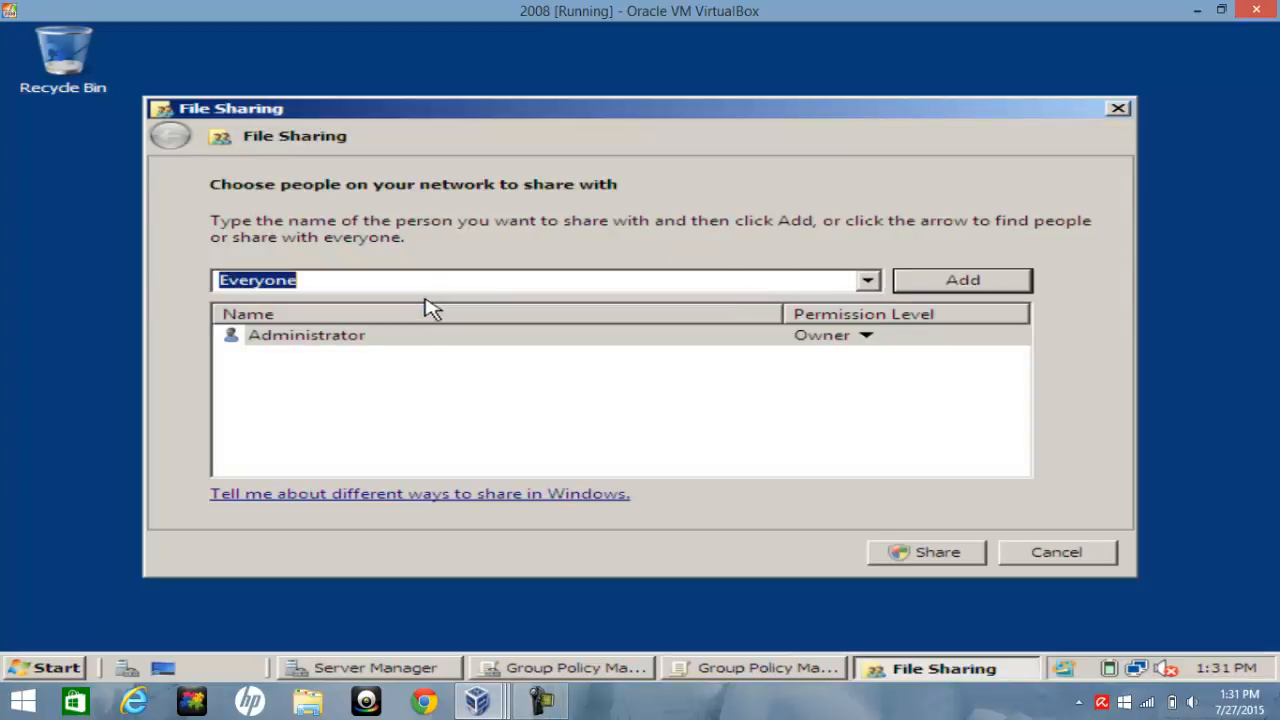
{"action": "left_click", "coordinate": [990, 294]}
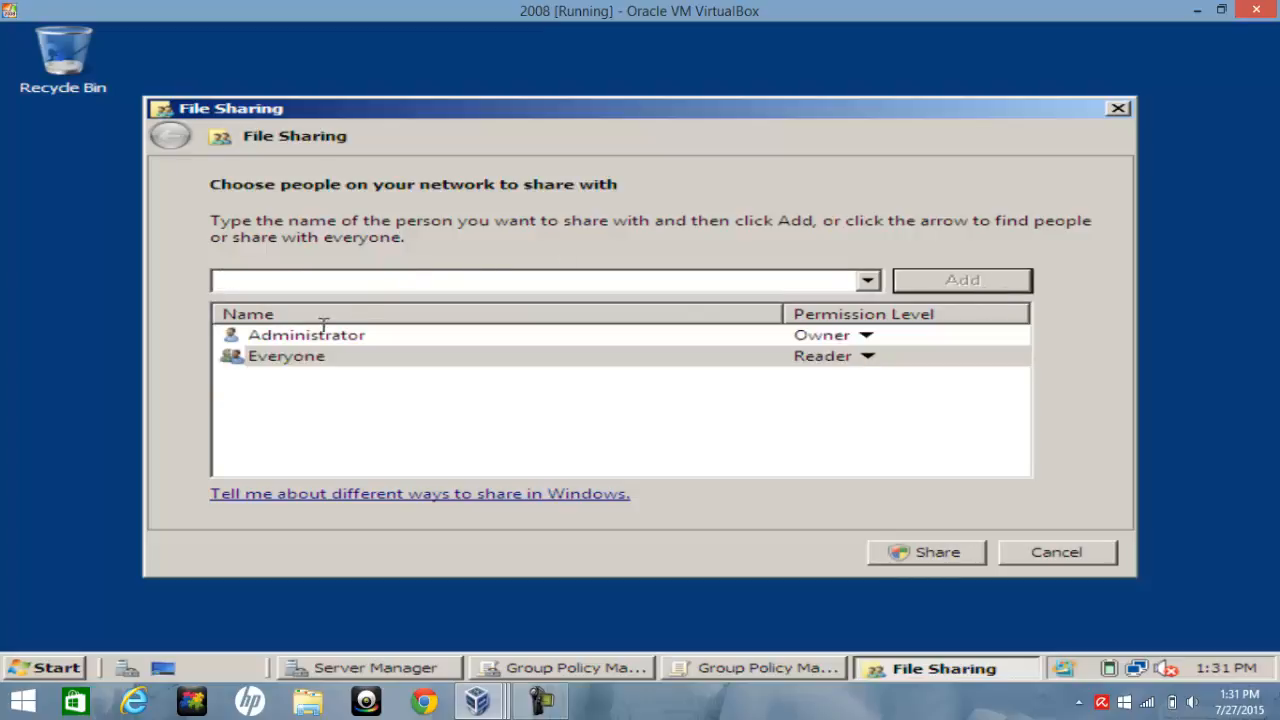
{"action": "left_click", "coordinate": [865, 360]}
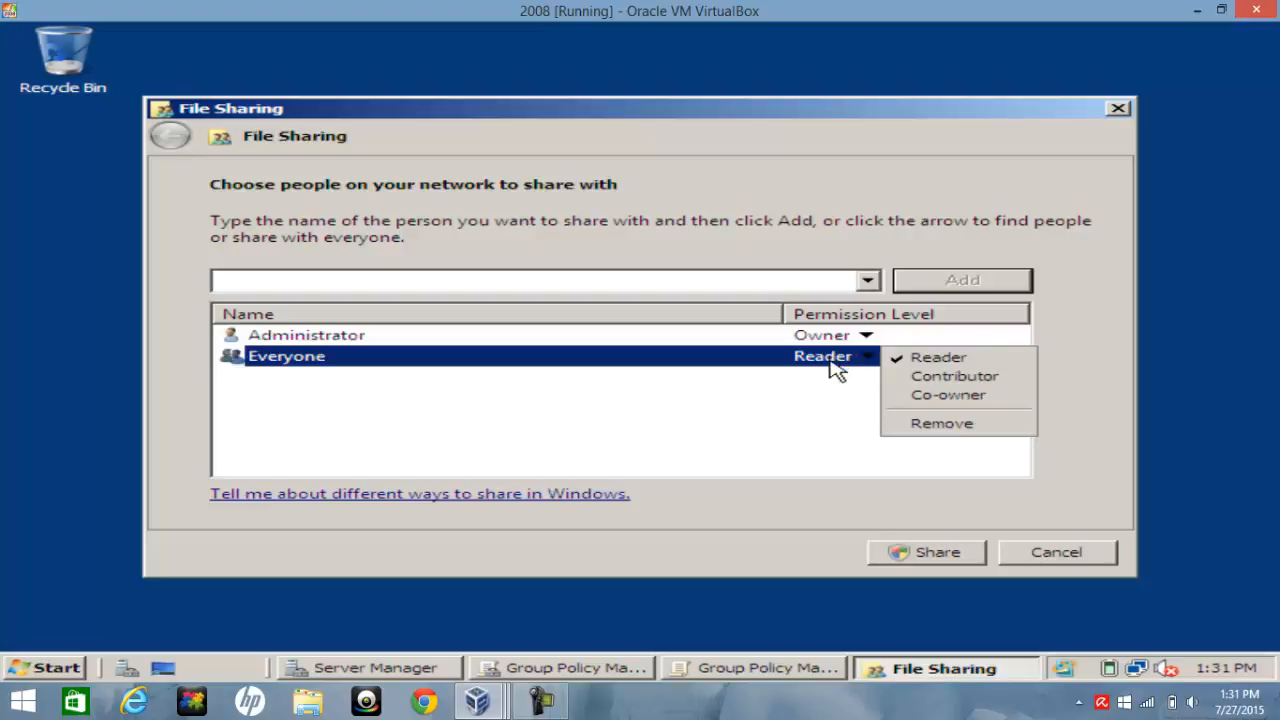
{"action": "left_click", "coordinate": [830, 395]}
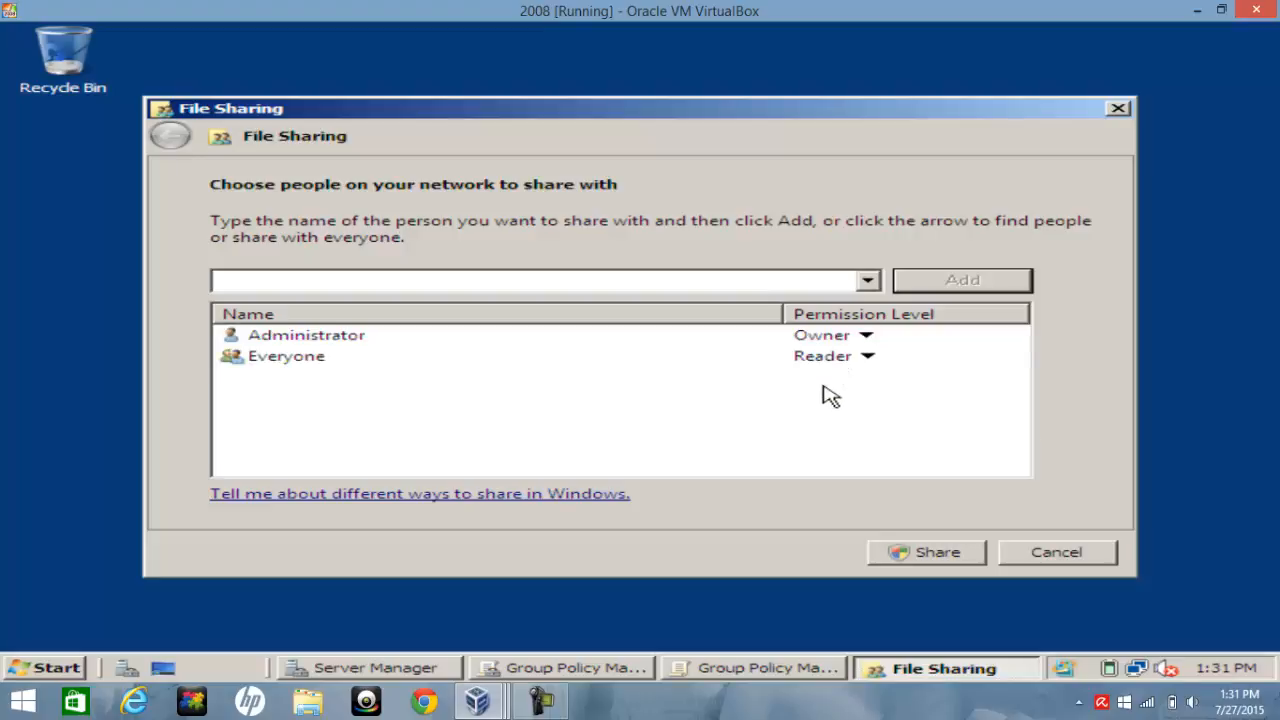
{"action": "left_click", "coordinate": [952, 554]}
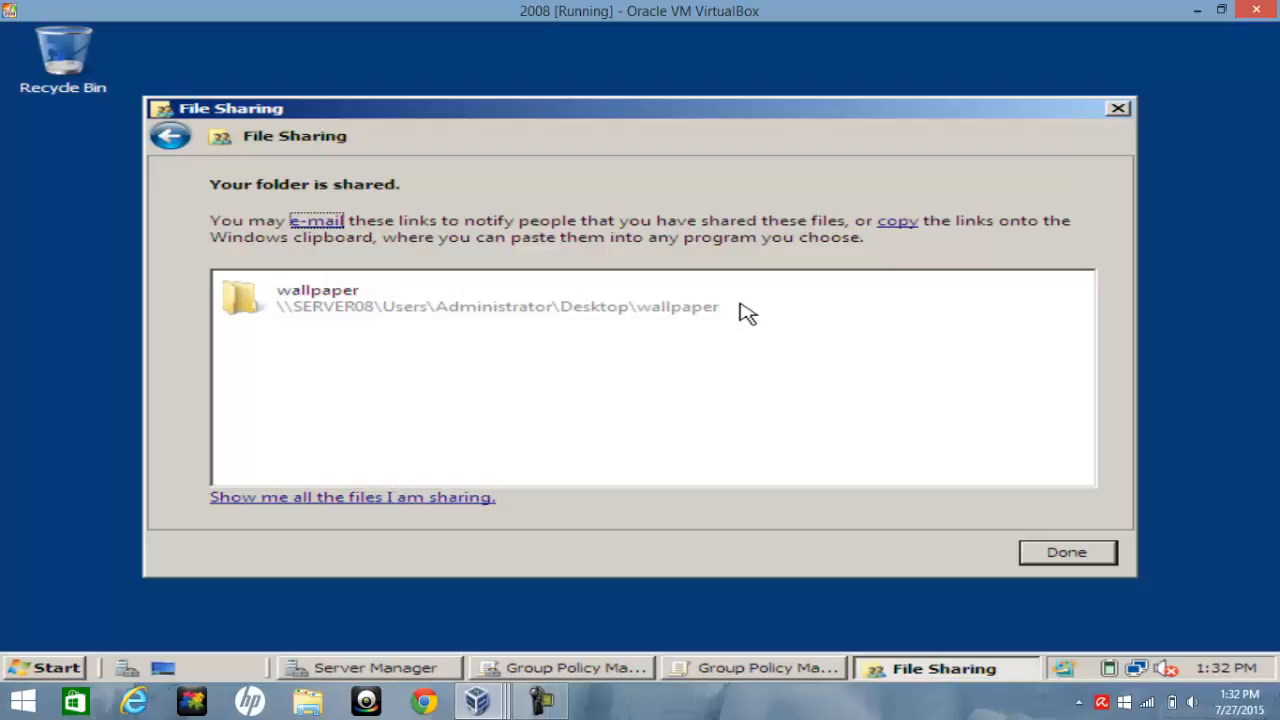
{"action": "left_click", "coordinate": [1087, 558]}
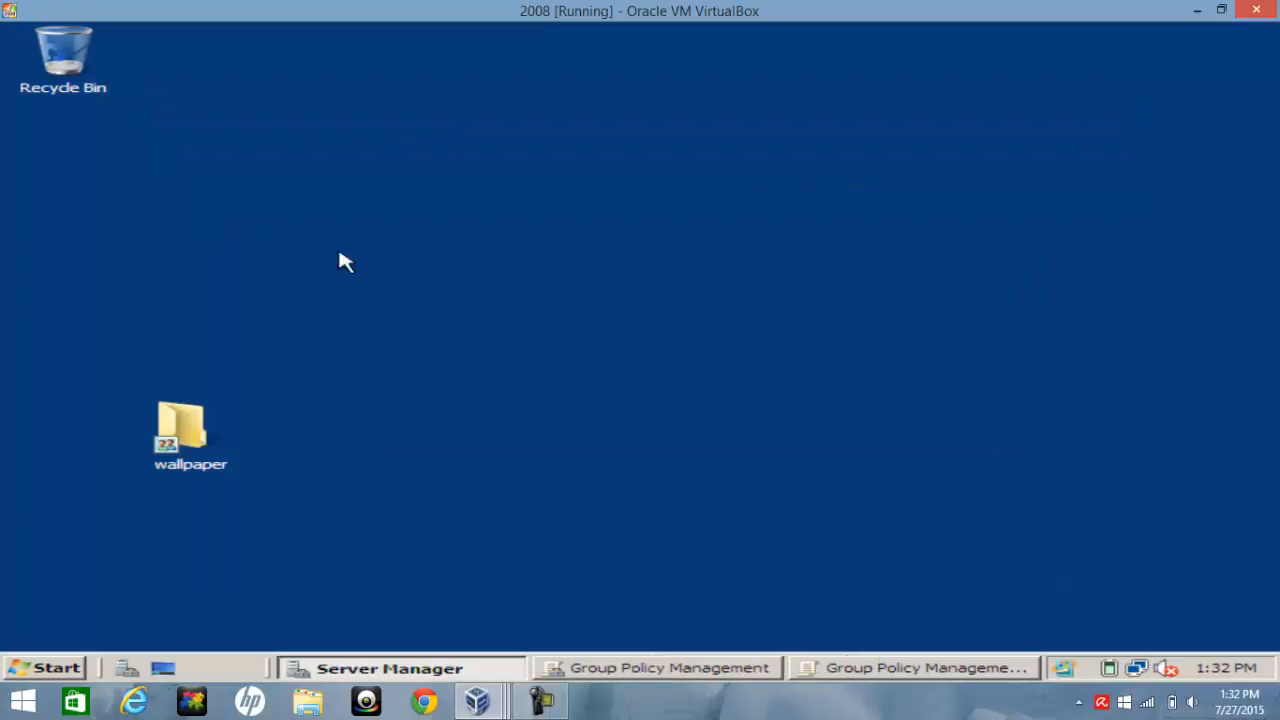
Copy the wallpaper folder's network path from the sharing page of its properties
{"action": "right_click", "coordinate": [196, 429]}
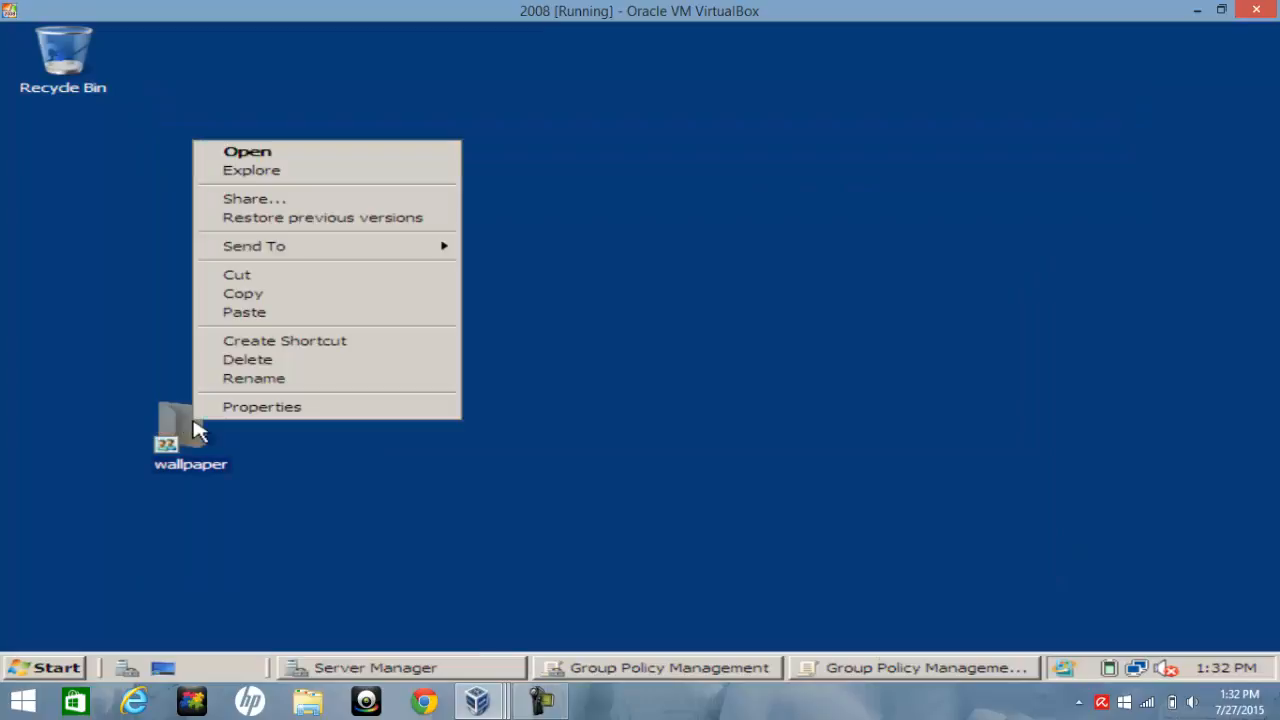
{"action": "left_click", "coordinate": [264, 408]}
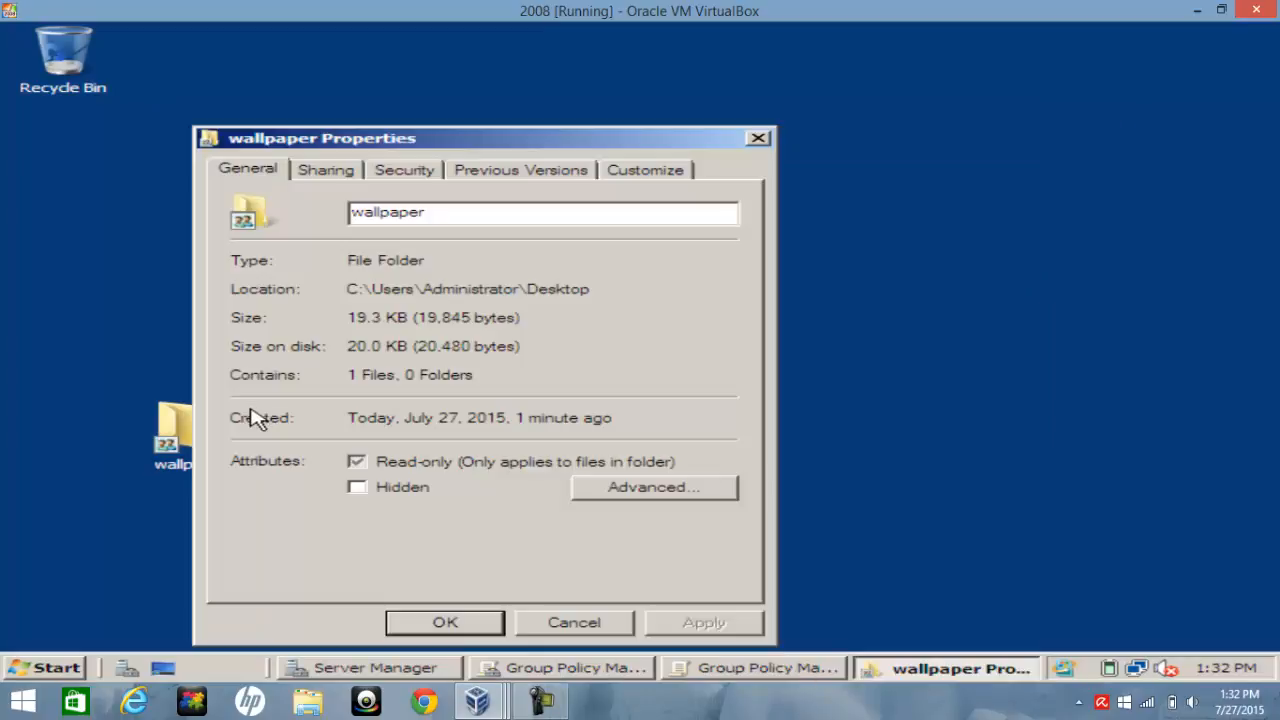
{"action": "left_click", "coordinate": [334, 172]}
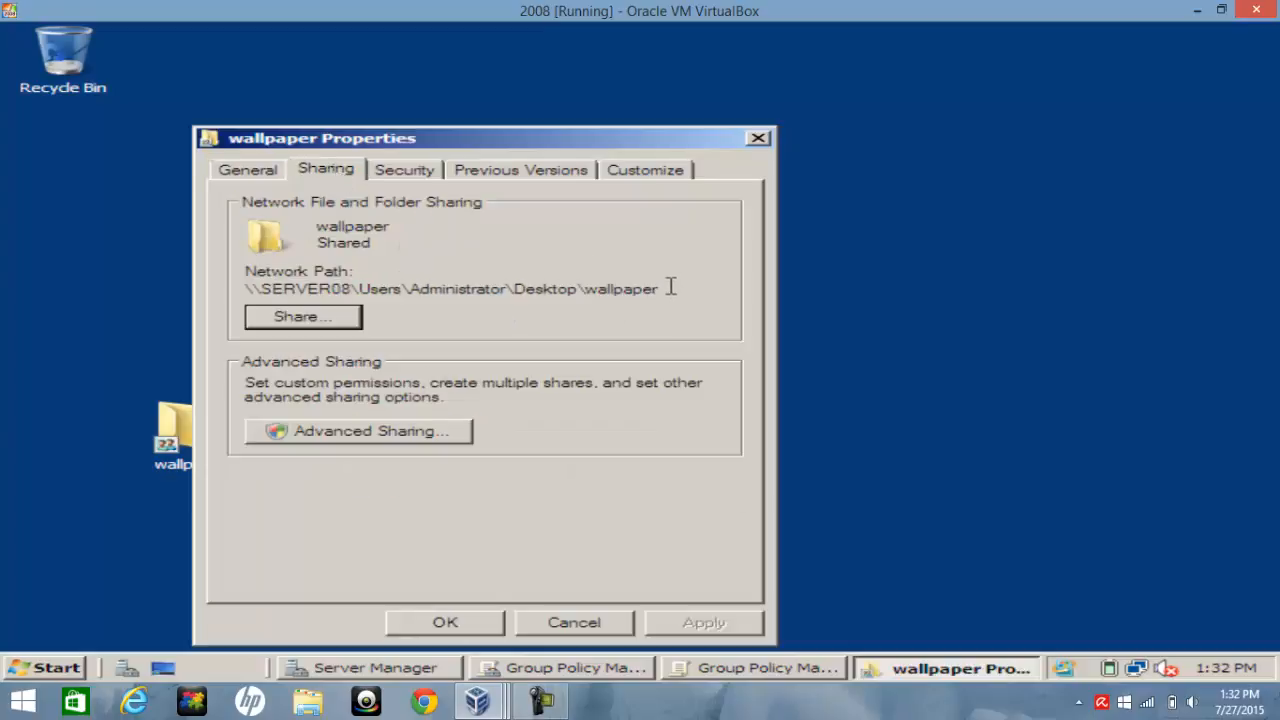
{"action": "left_click_drag", "start_coordinate": [671, 288], "coordinate": [232, 290]}
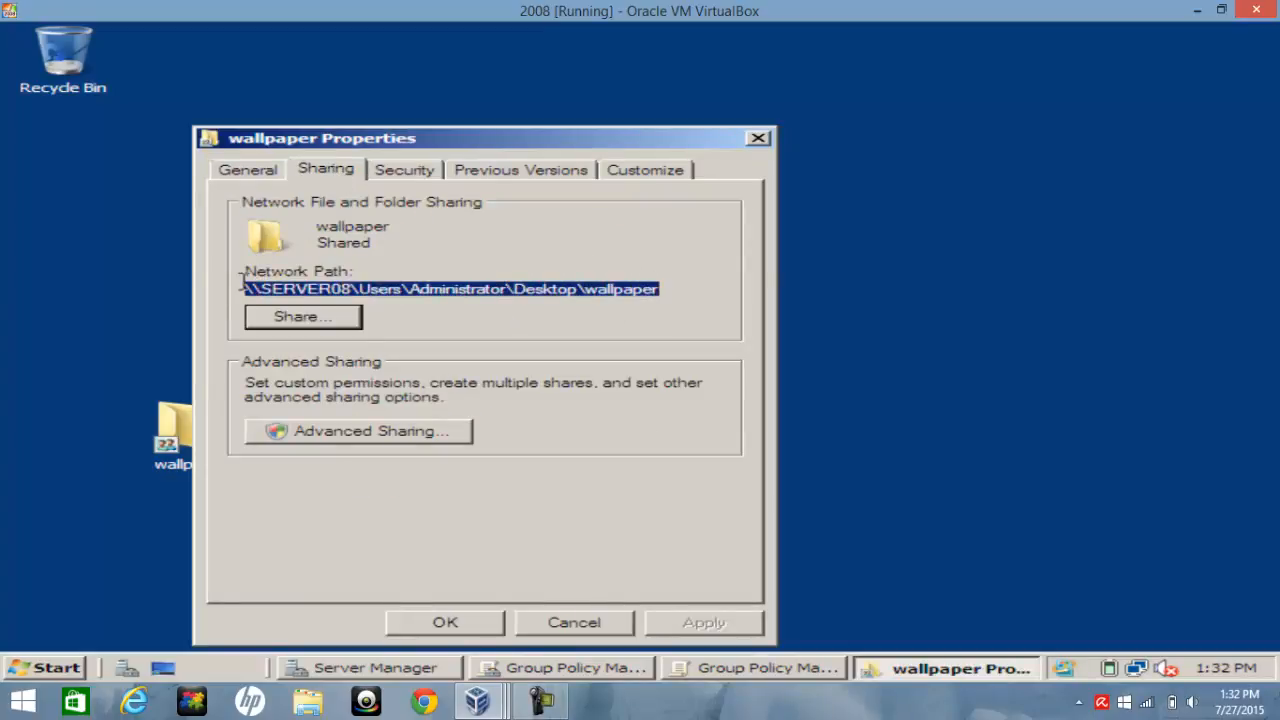
{"action": "right_click", "coordinate": [316, 288]}
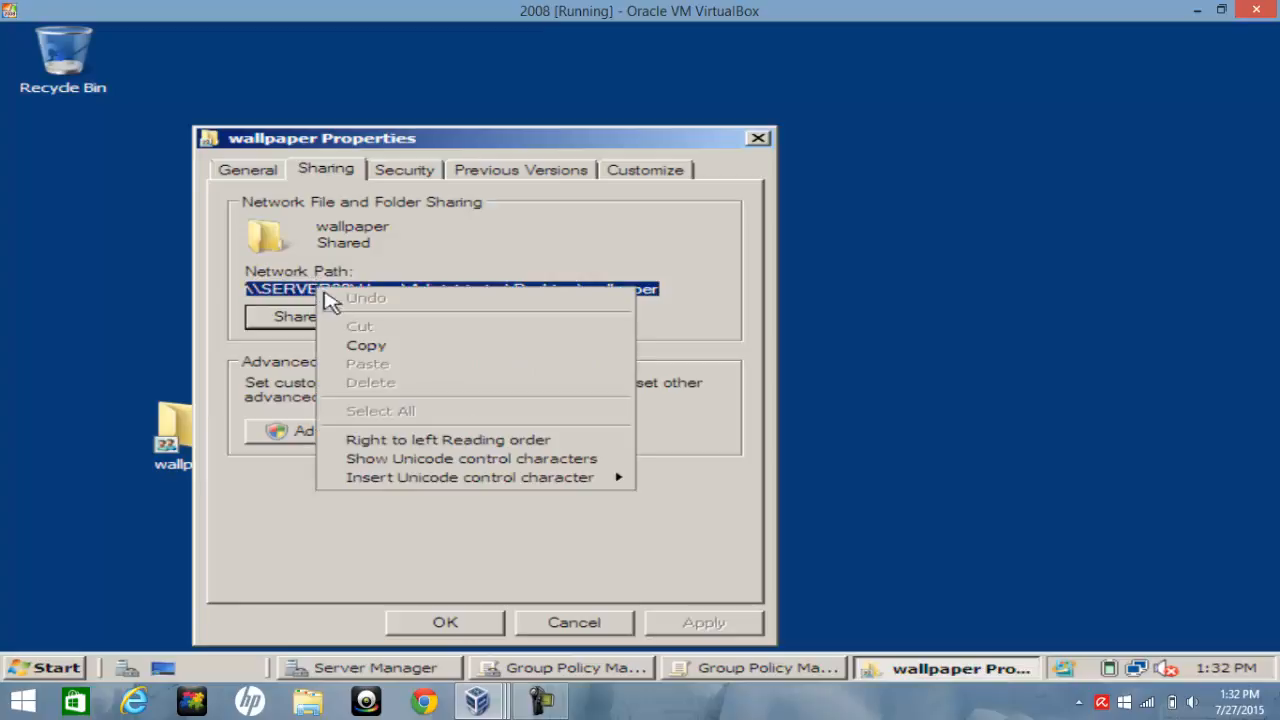
{"action": "left_click", "coordinate": [360, 346]}
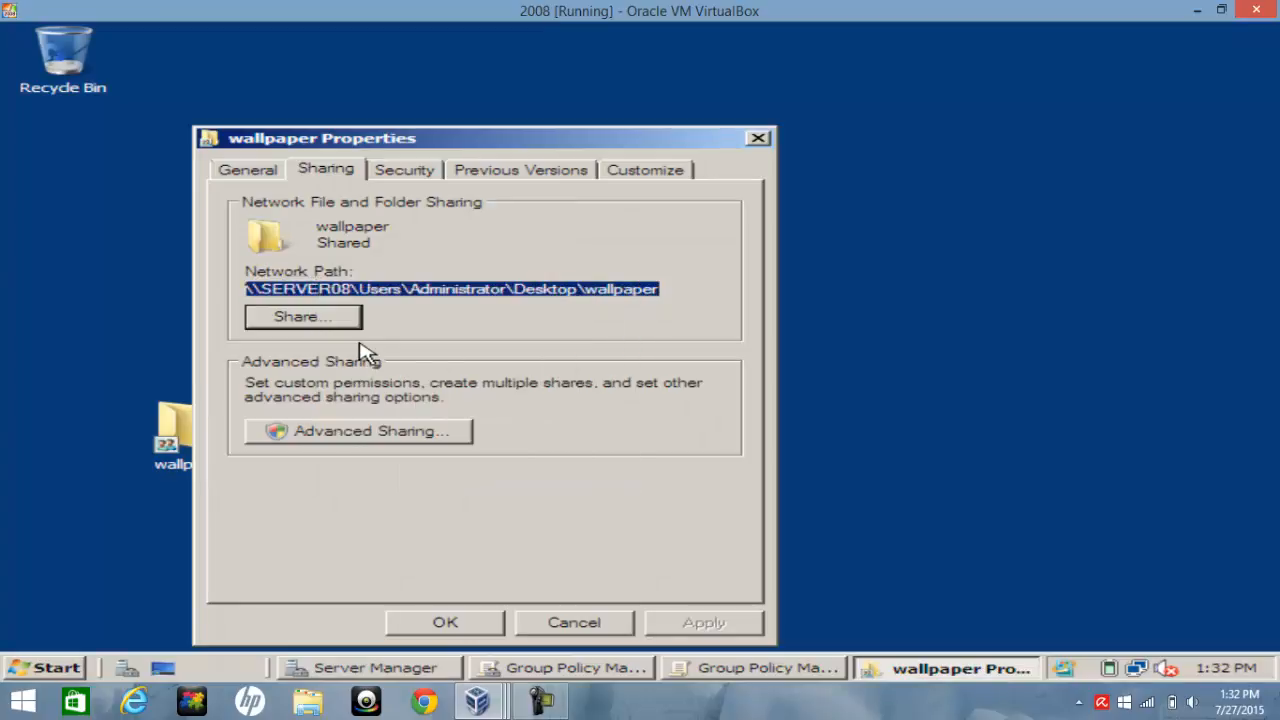
{"action": "left_click", "coordinate": [468, 623]}
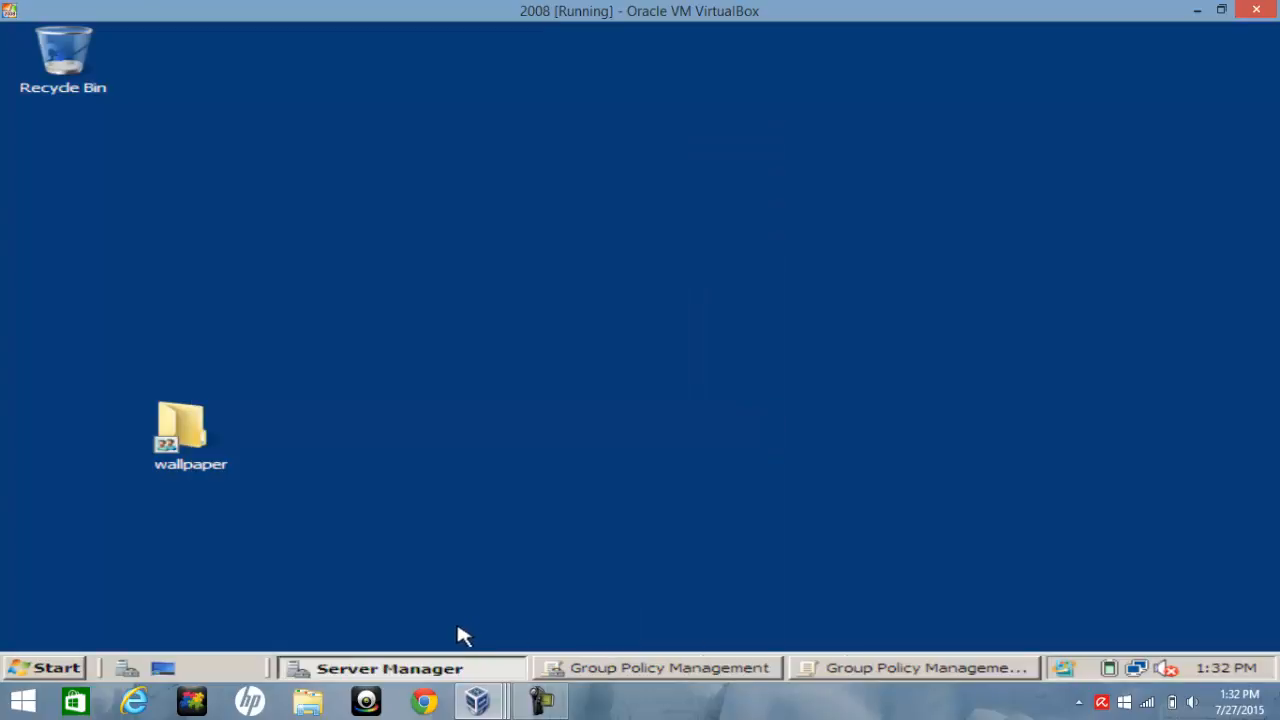
Close the Default Domain Policy editor and bring back the Group Policy Management console
{"action": "left_click", "coordinate": [866, 668]}
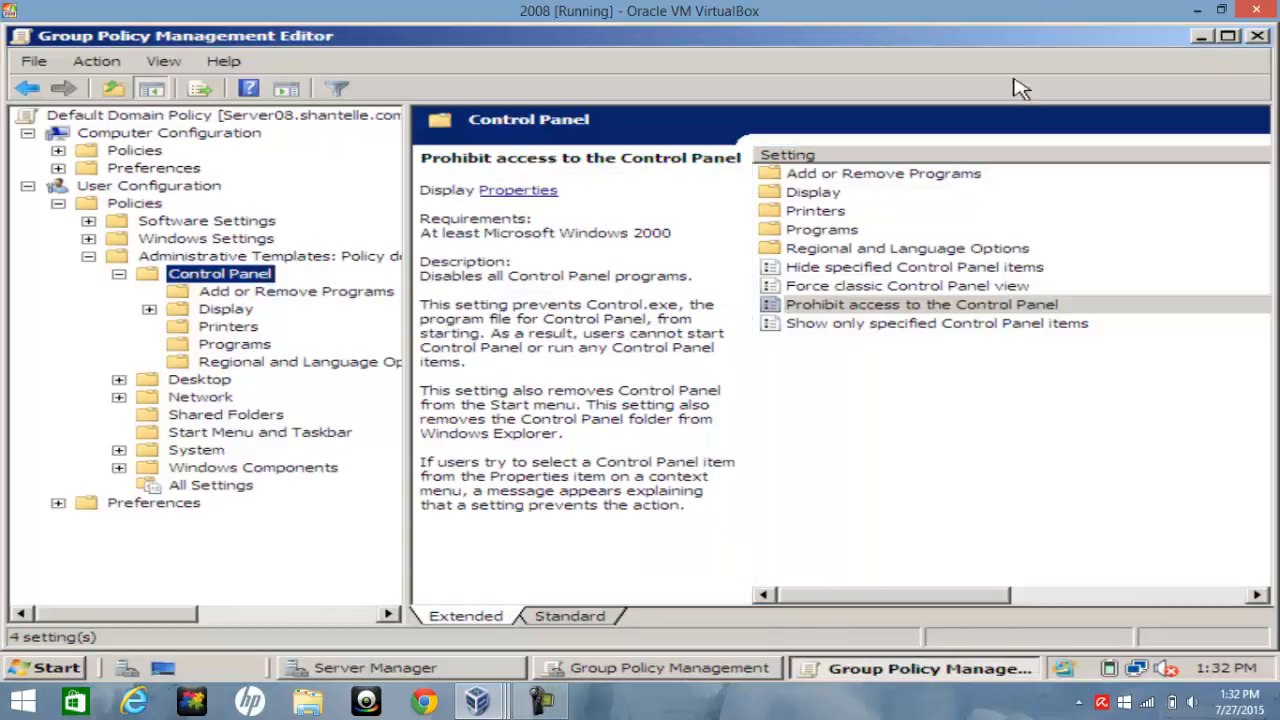
{"action": "left_click", "coordinate": [1258, 37]}
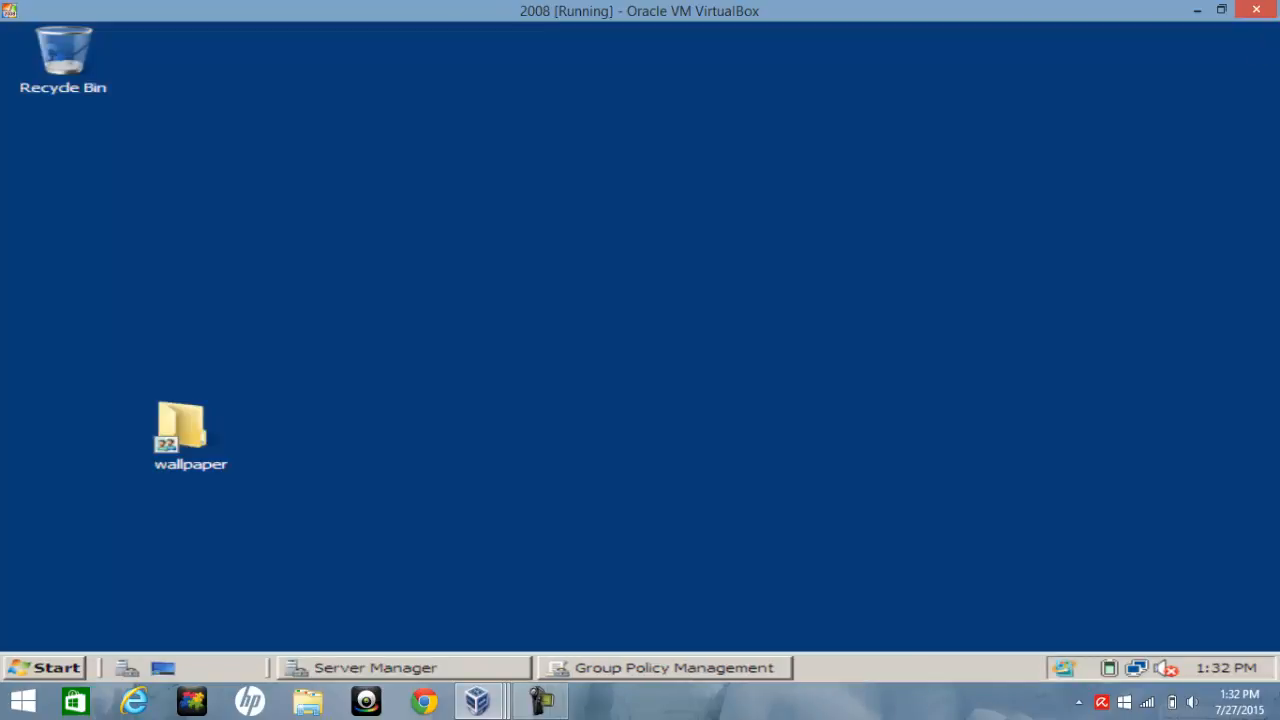
{"action": "left_click", "coordinate": [728, 668]}
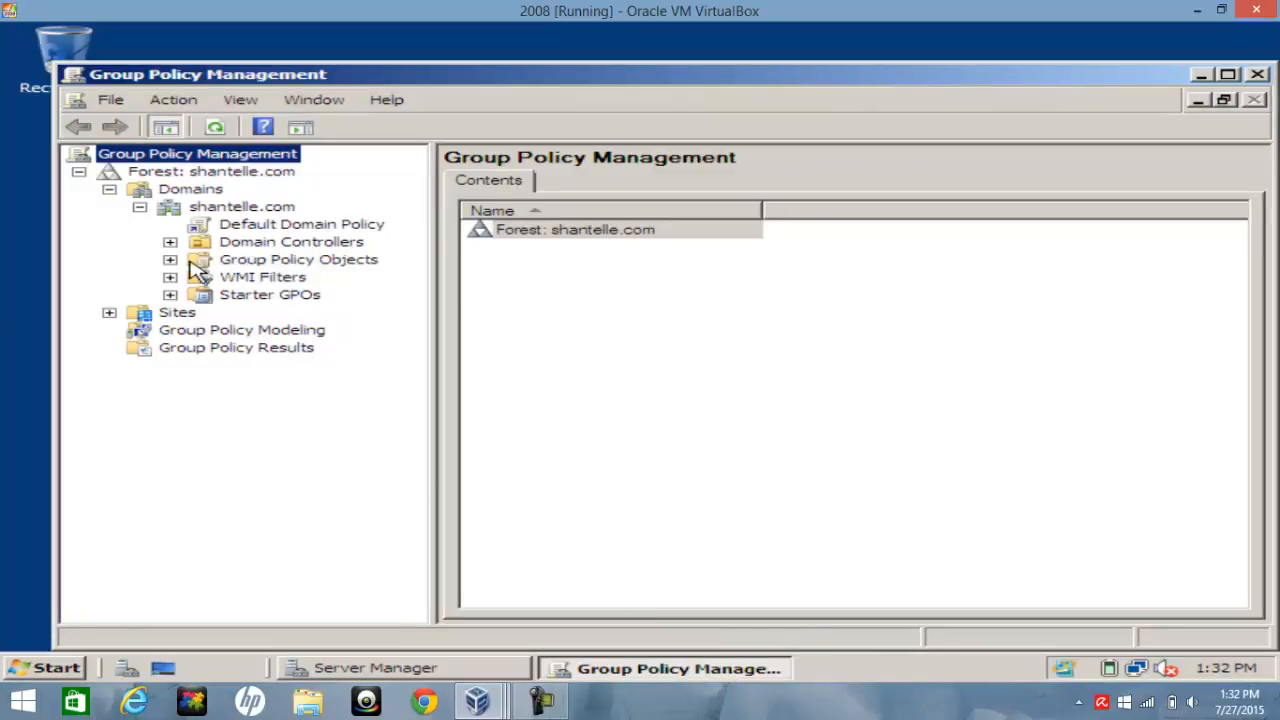
Create a new GPO named Wallpaper under Group Policy Objects with no starter GPO
{"action": "left_click", "coordinate": [233, 261]}
{"action": "right_click", "coordinate": [233, 263]}
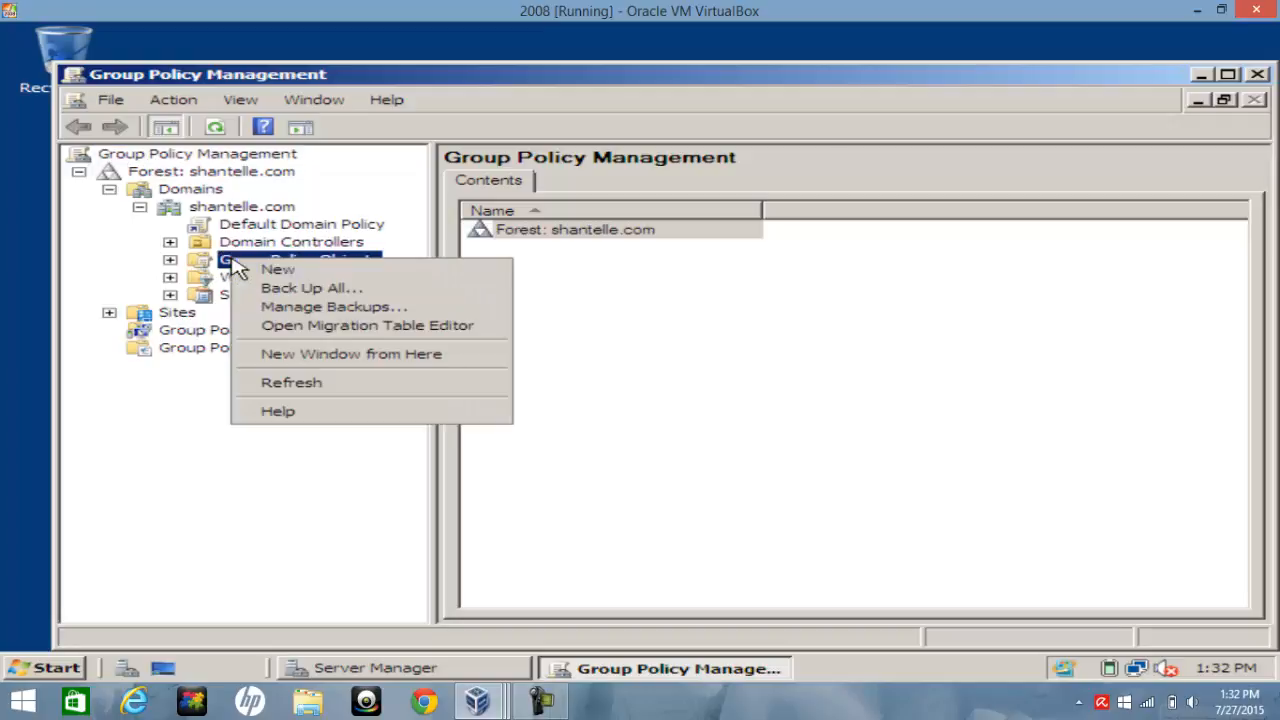
{"action": "left_click", "coordinate": [275, 273]}
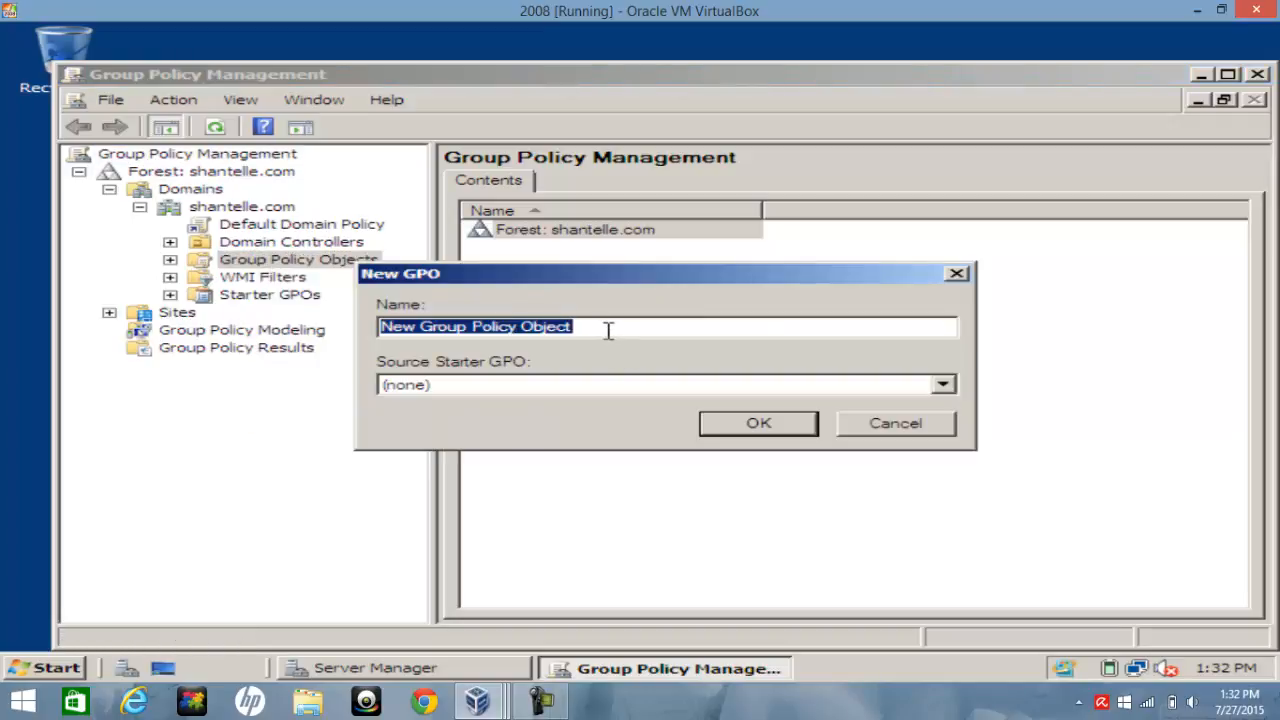
{"action": "type", "text": "Wallpaper"}
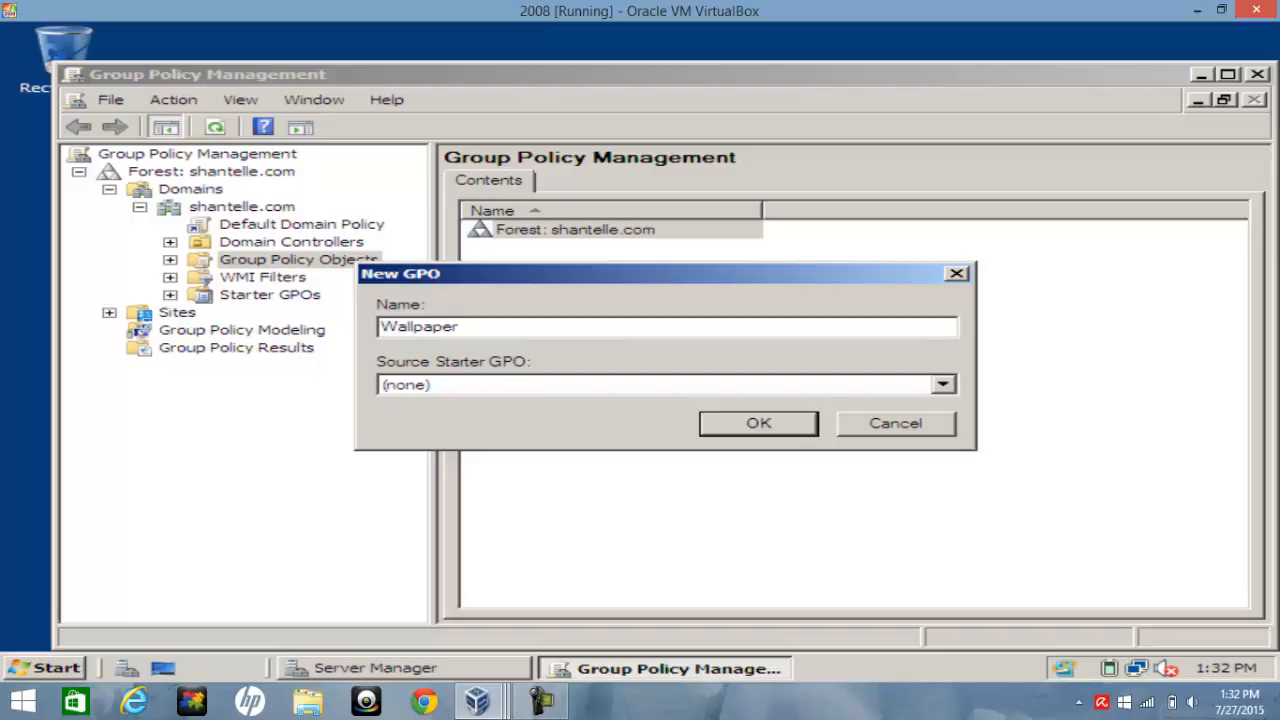
{"action": "left_click", "coordinate": [756, 428]}
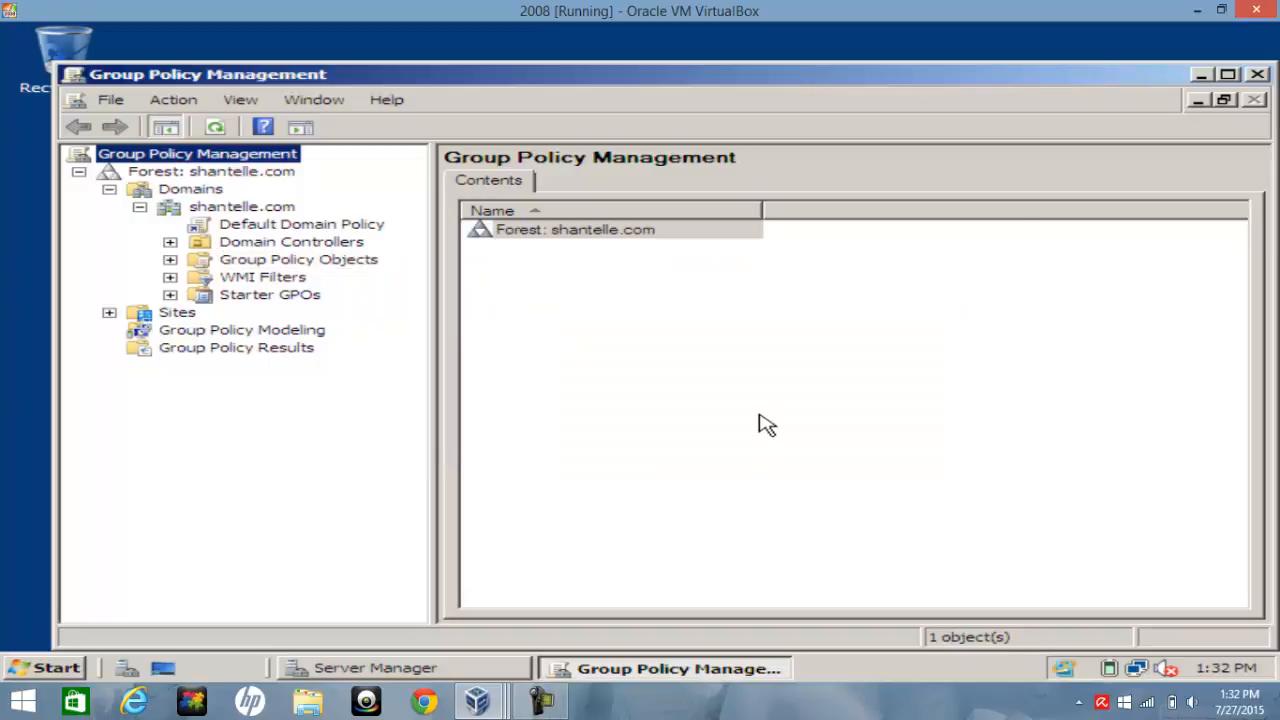
Open the Wallpaper GPO in the Group Policy Management Editor for editing
{"action": "left_click", "coordinate": [170, 260]}
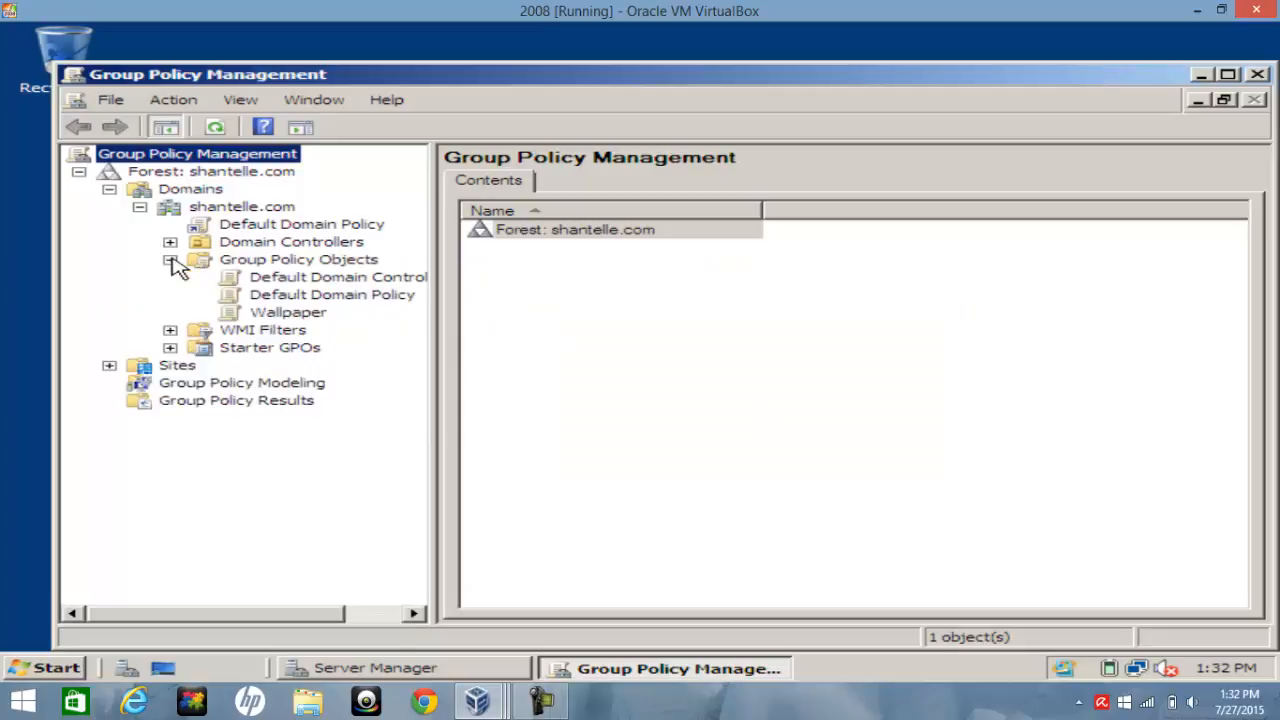
{"action": "left_click", "coordinate": [268, 316]}
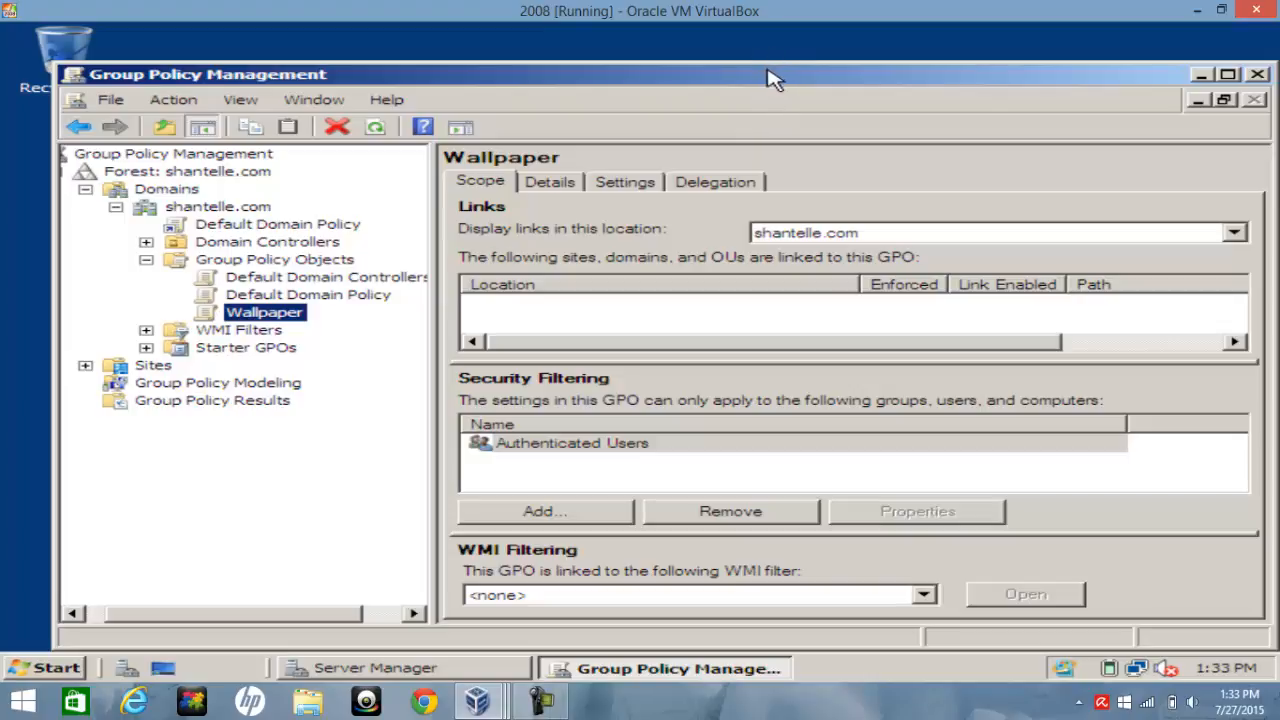
{"action": "left_click_drag", "start_coordinate": [766, 74], "coordinate": [776, 47]}
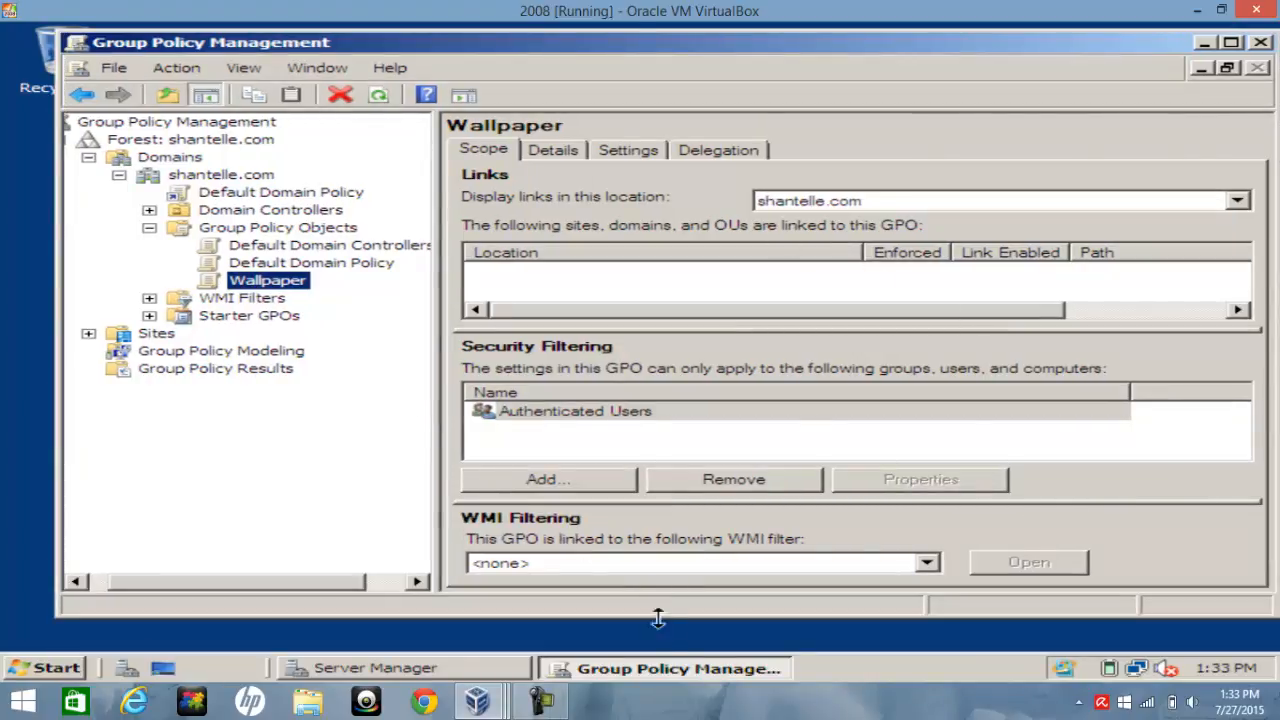
{"action": "right_click", "coordinate": [247, 283]}
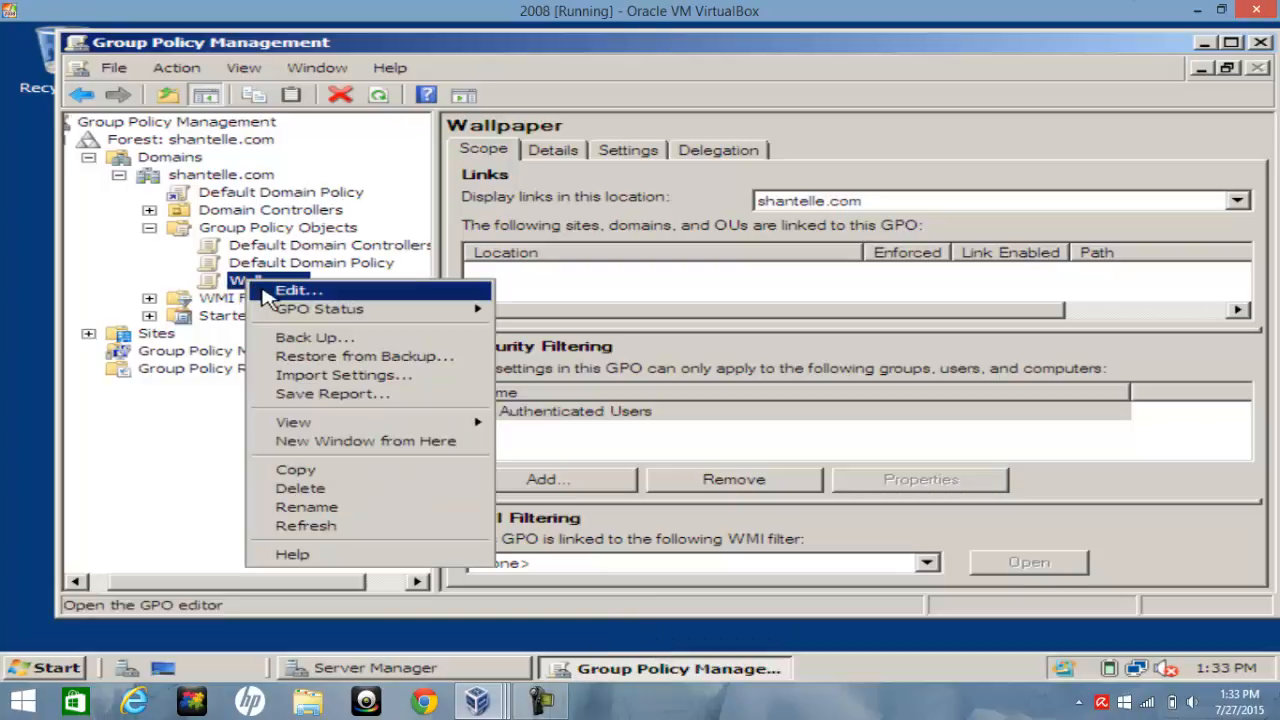
{"action": "left_click", "coordinate": [262, 285]}
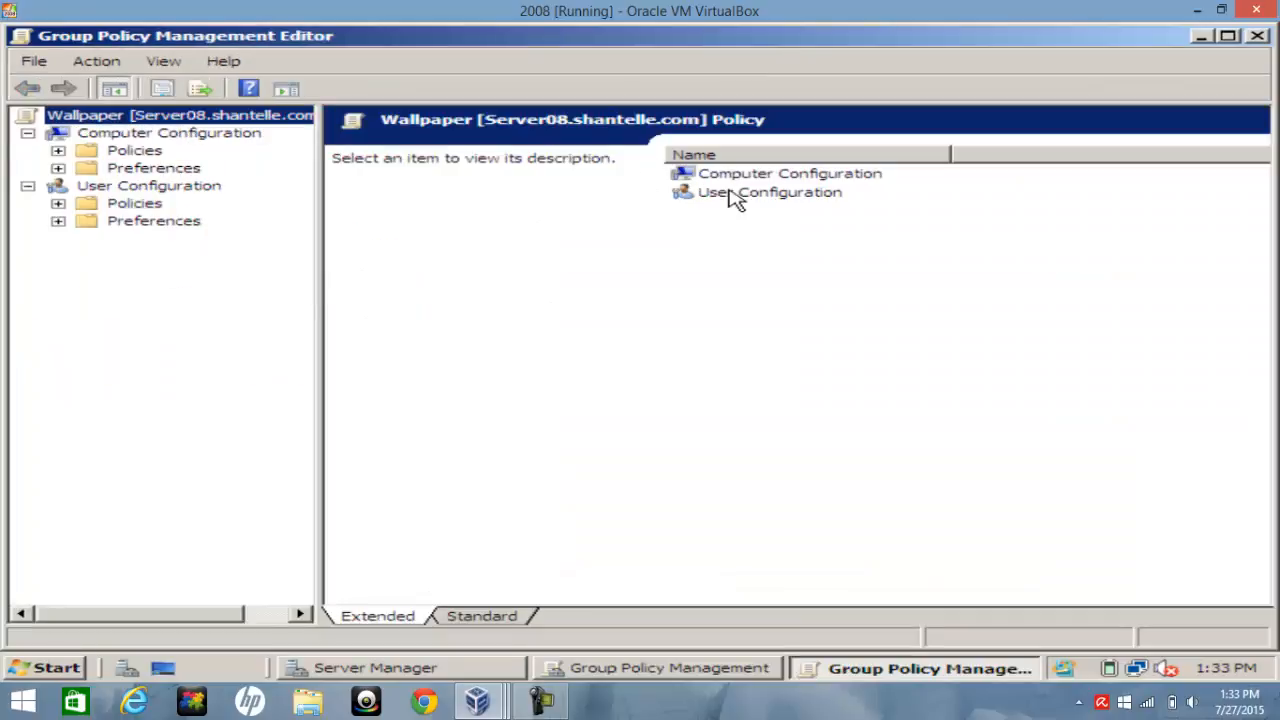
Expand User Configuration > Policies > Administrative Templates in the Wallpaper GPO
{"action": "double_click", "coordinate": [796, 194]}
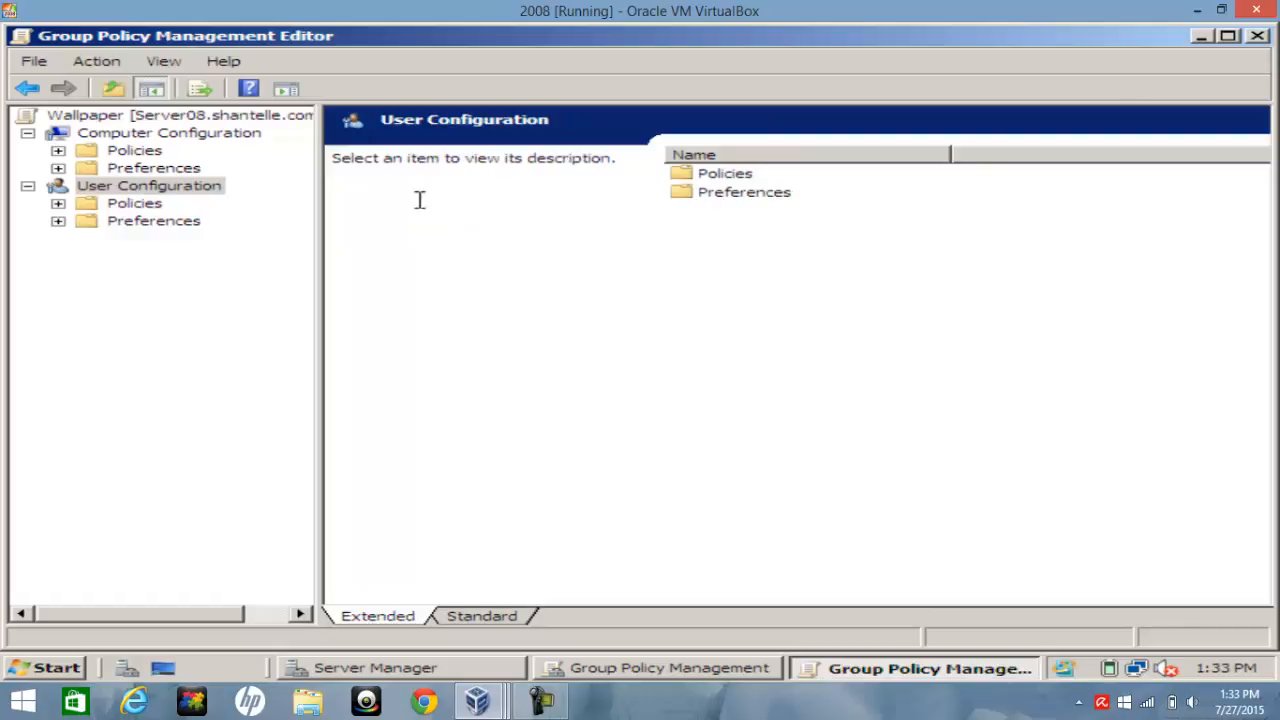
{"action": "left_click", "coordinate": [58, 204]}
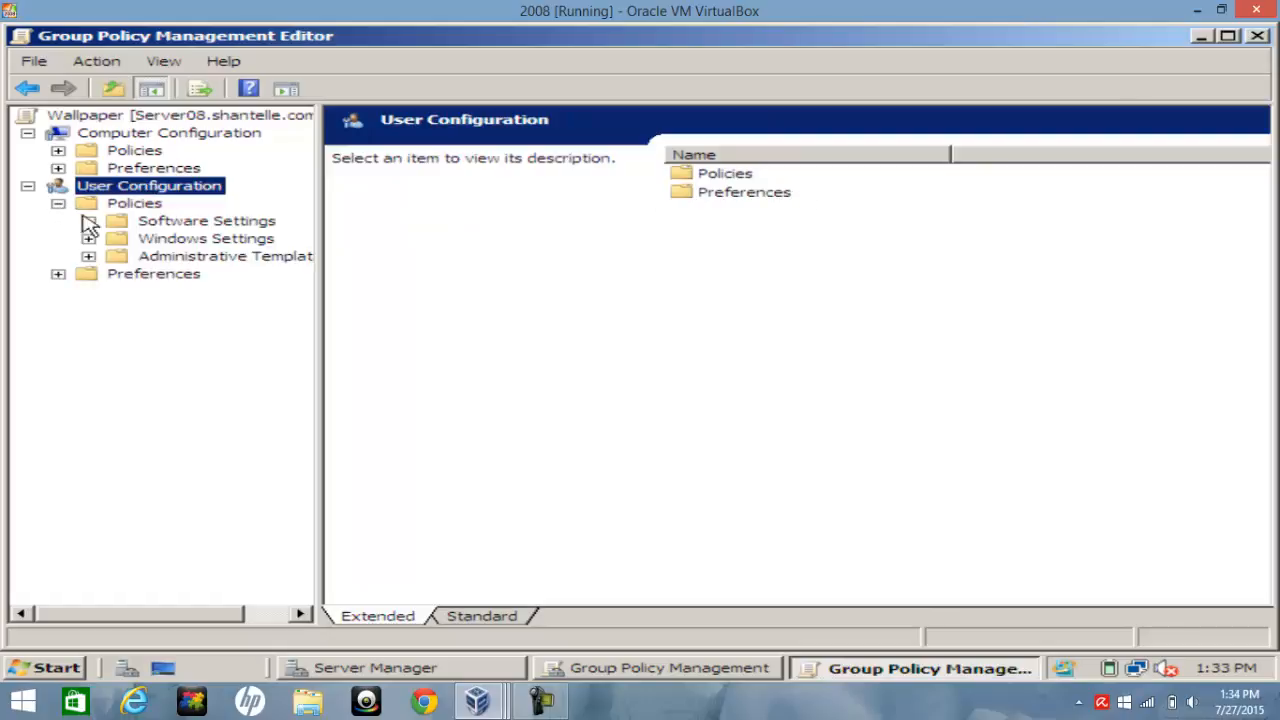
{"action": "double_click", "coordinate": [195, 258]}
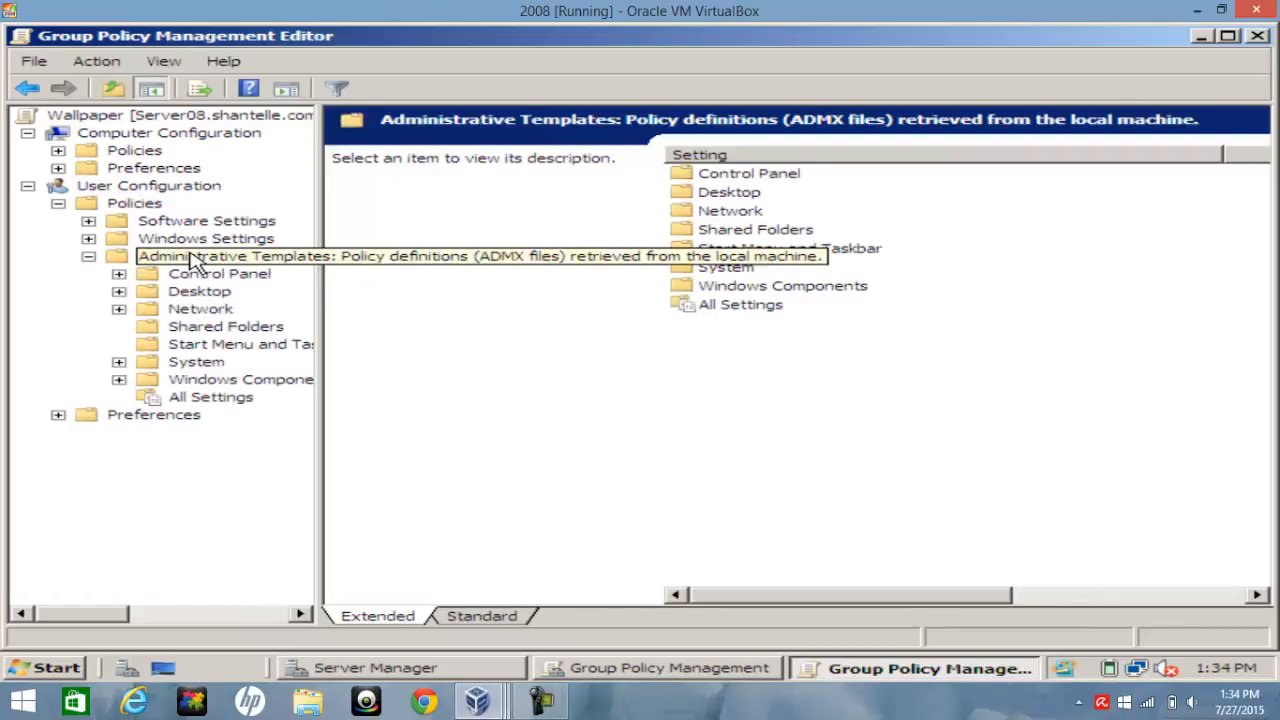
Open the Desktop > Desktop policy folder under User Configuration's Administrative Templates in the Wallpaper GPO
{"action": "double_click", "coordinate": [686, 194]}
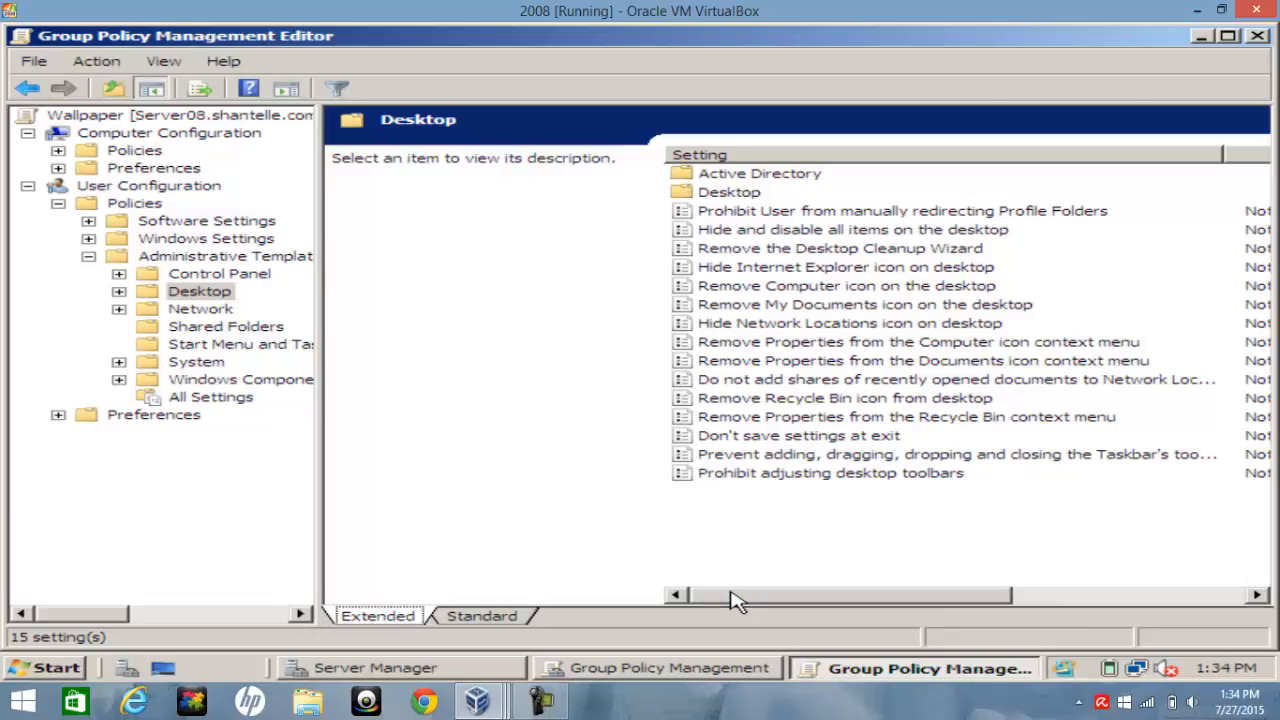
{"action": "mouse_move", "coordinate": [728, 603]}
{"action": "left_mouse_down"}
{"action": "mouse_move", "coordinate": [846, 626]}
{"action": "mouse_move", "coordinate": [745, 610]}
{"action": "left_mouse_up"}
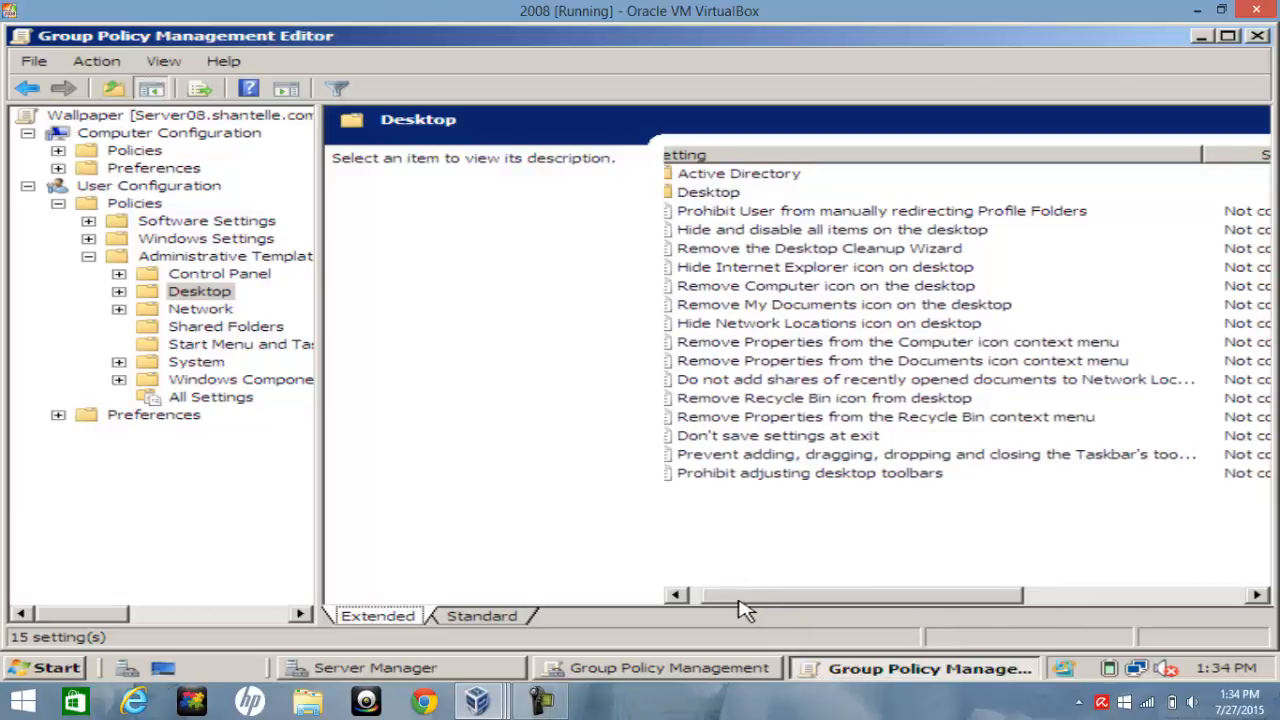
{"action": "left_click_drag", "start_coordinate": [739, 601], "coordinate": [714, 605]}
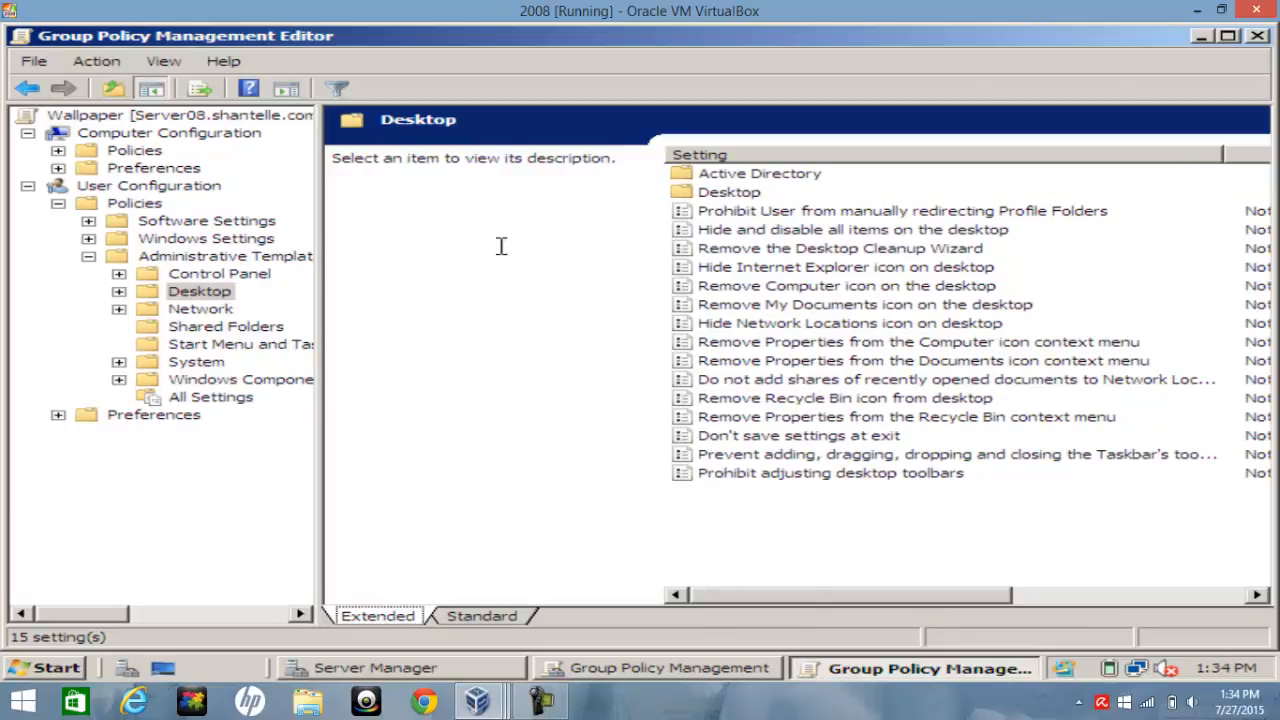
{"action": "left_click", "coordinate": [27, 89]}
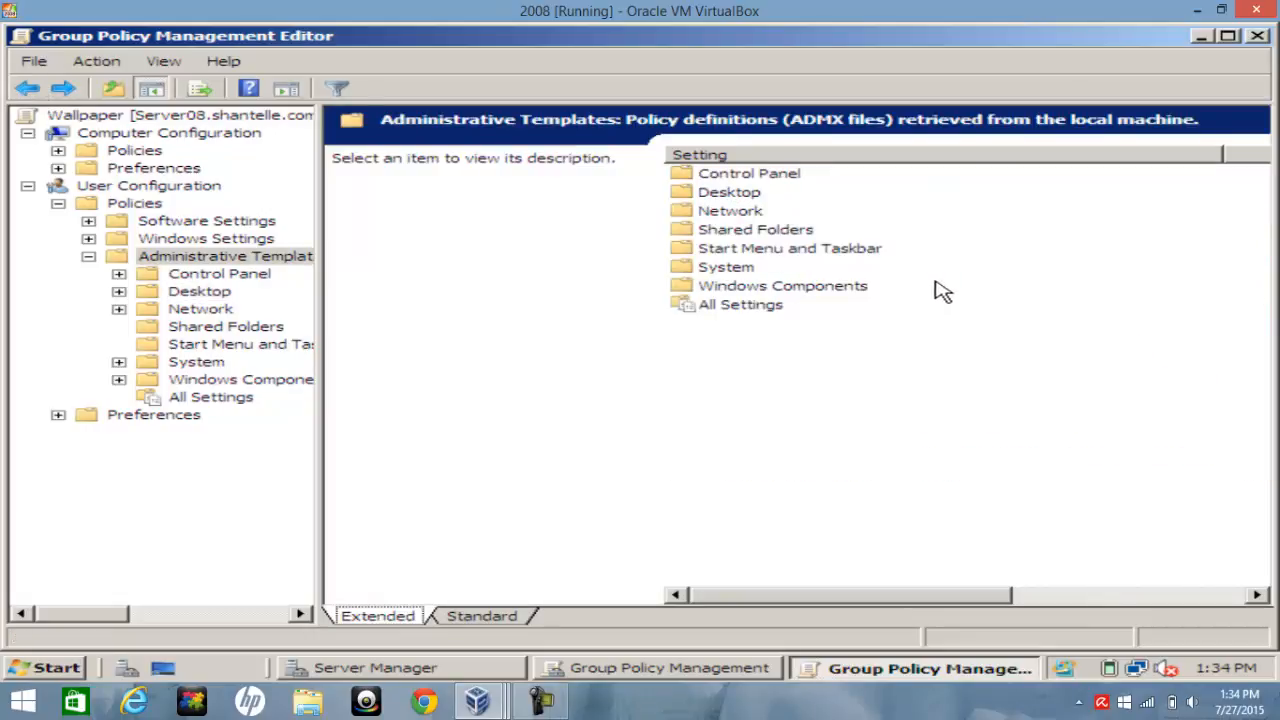
{"action": "left_click", "coordinate": [737, 195]}
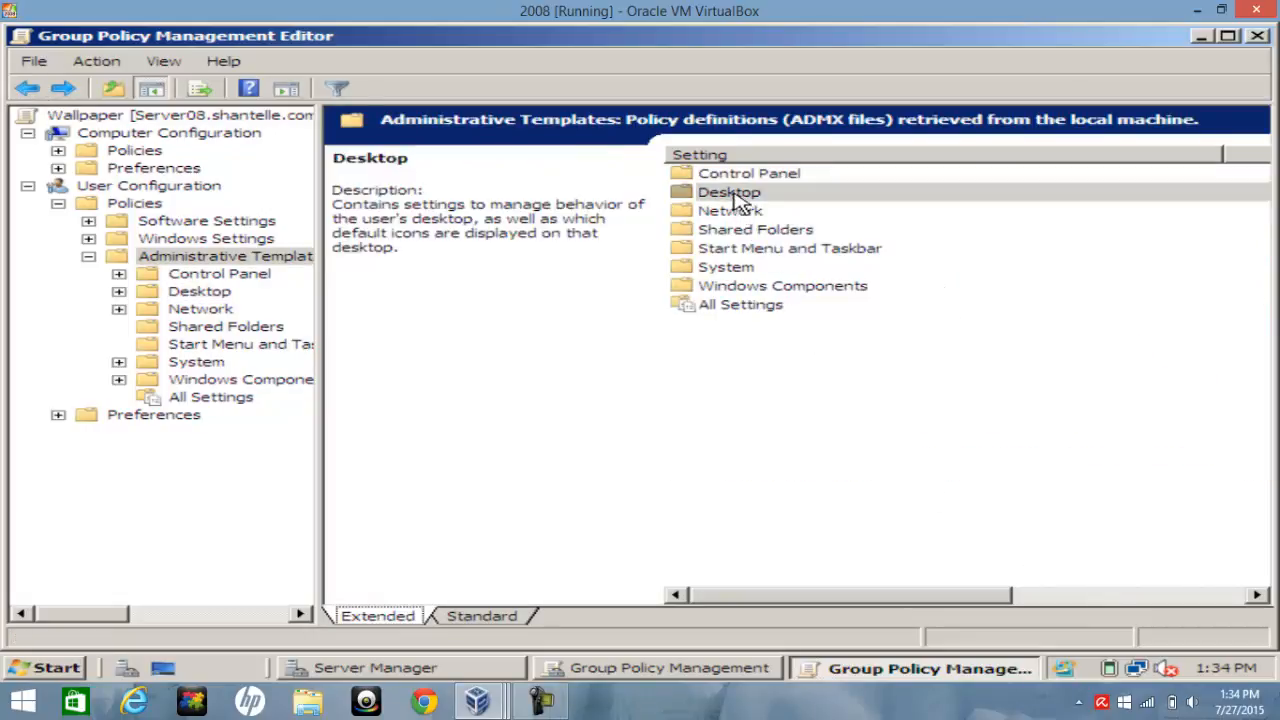
{"action": "right_click", "coordinate": [745, 197]}
{"action": "left_click", "coordinate": [862, 452]}
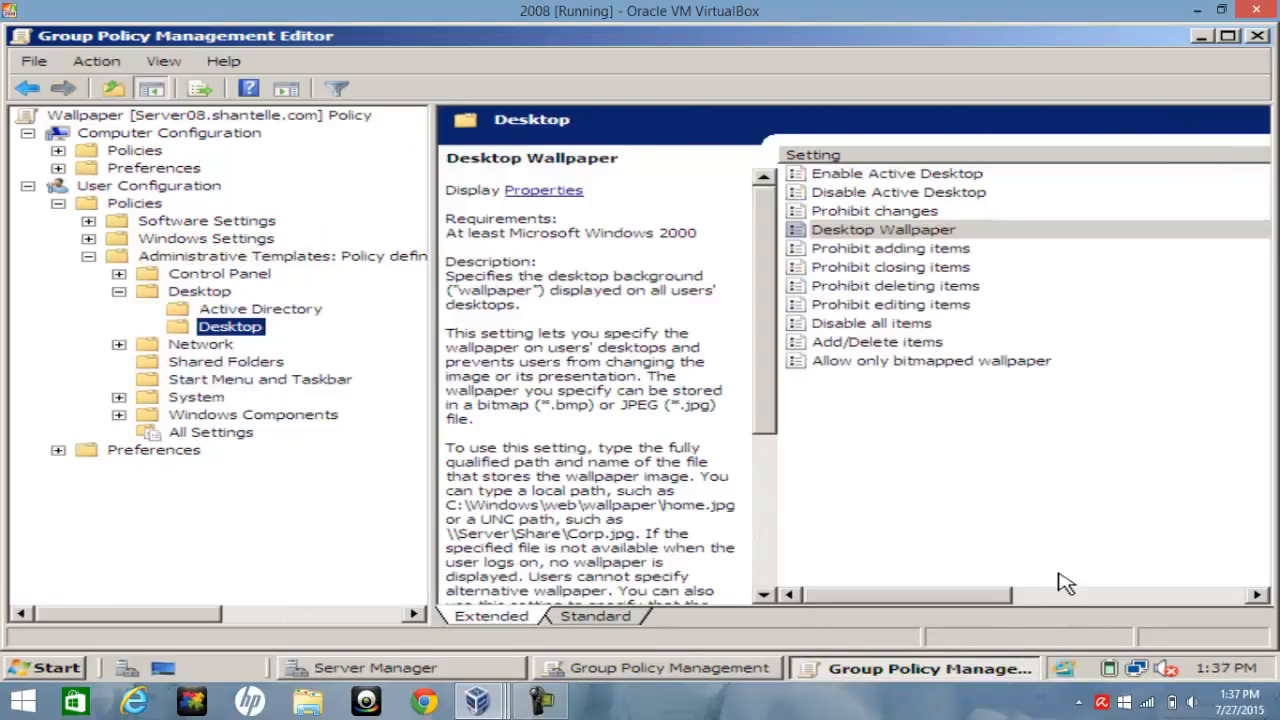
Enable the Desktop Wallpaper policy with the pasted shared wallpaper folder path followed by \lrobot.jpg, and apply it
{"action": "double_click", "coordinate": [855, 237]}
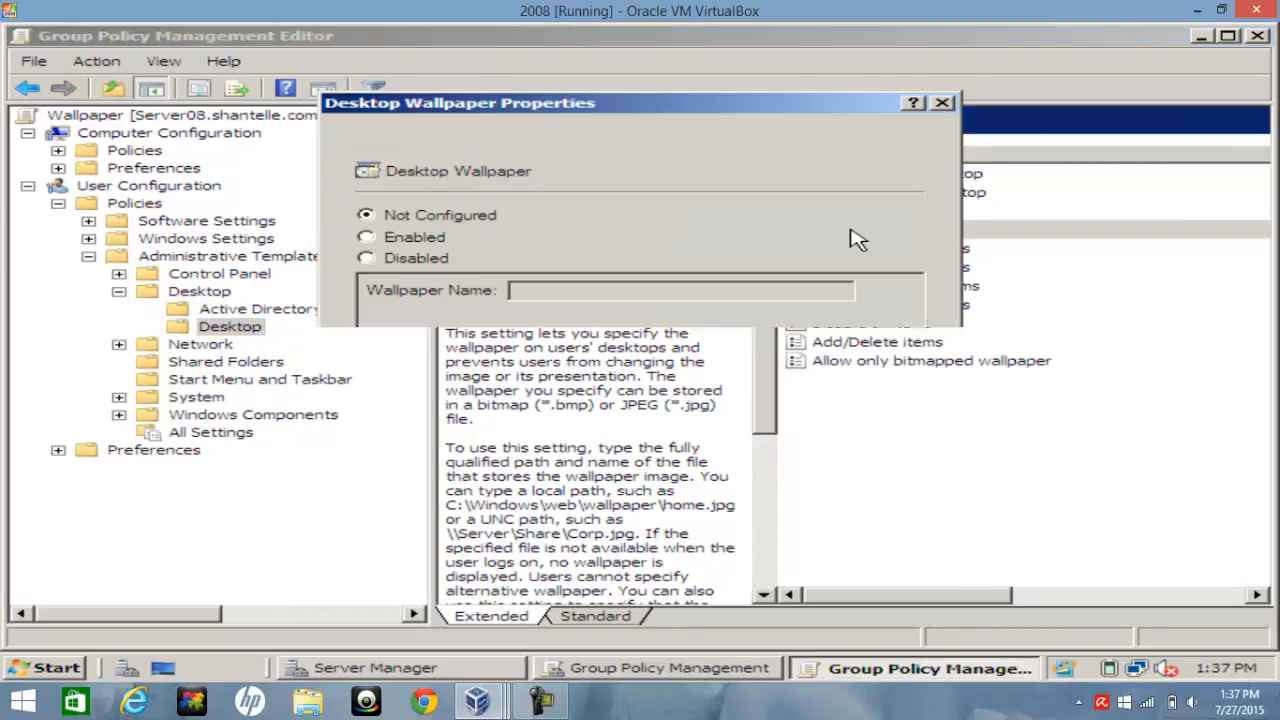
{"action": "left_click", "coordinate": [428, 240]}
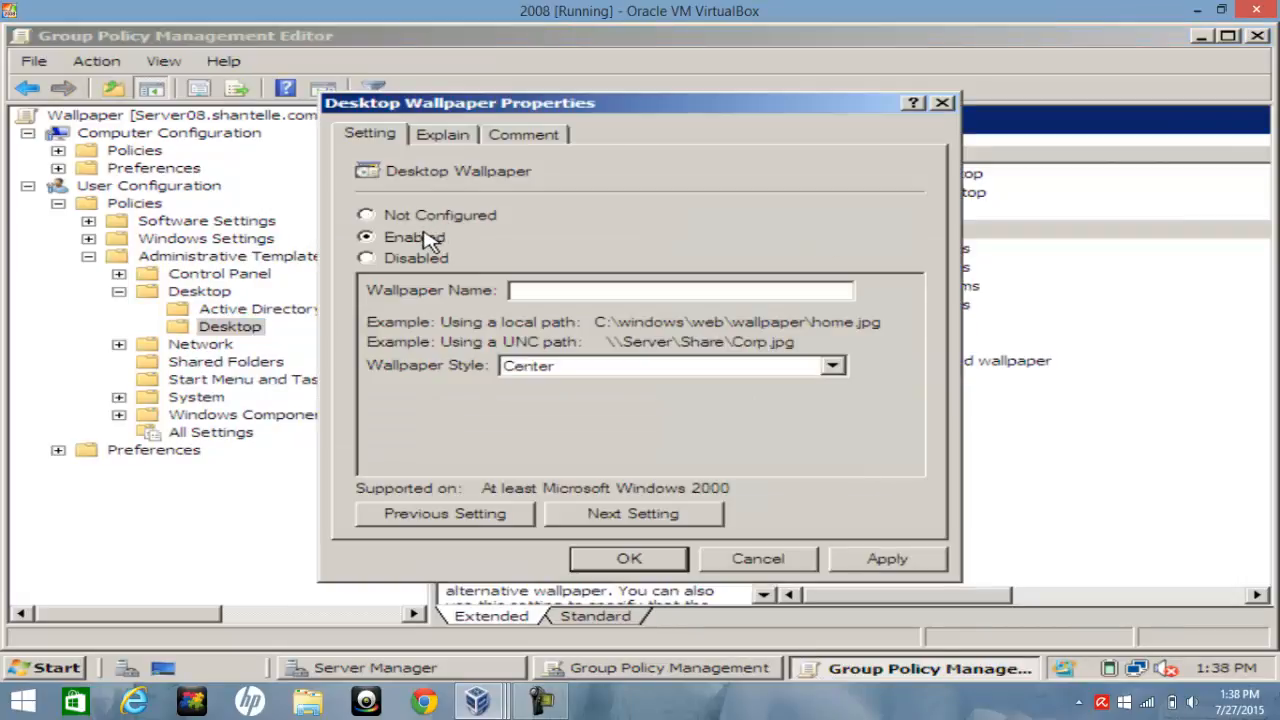
{"action": "left_click", "coordinate": [531, 293]}
{"action": "right_click", "coordinate": [539, 291]}
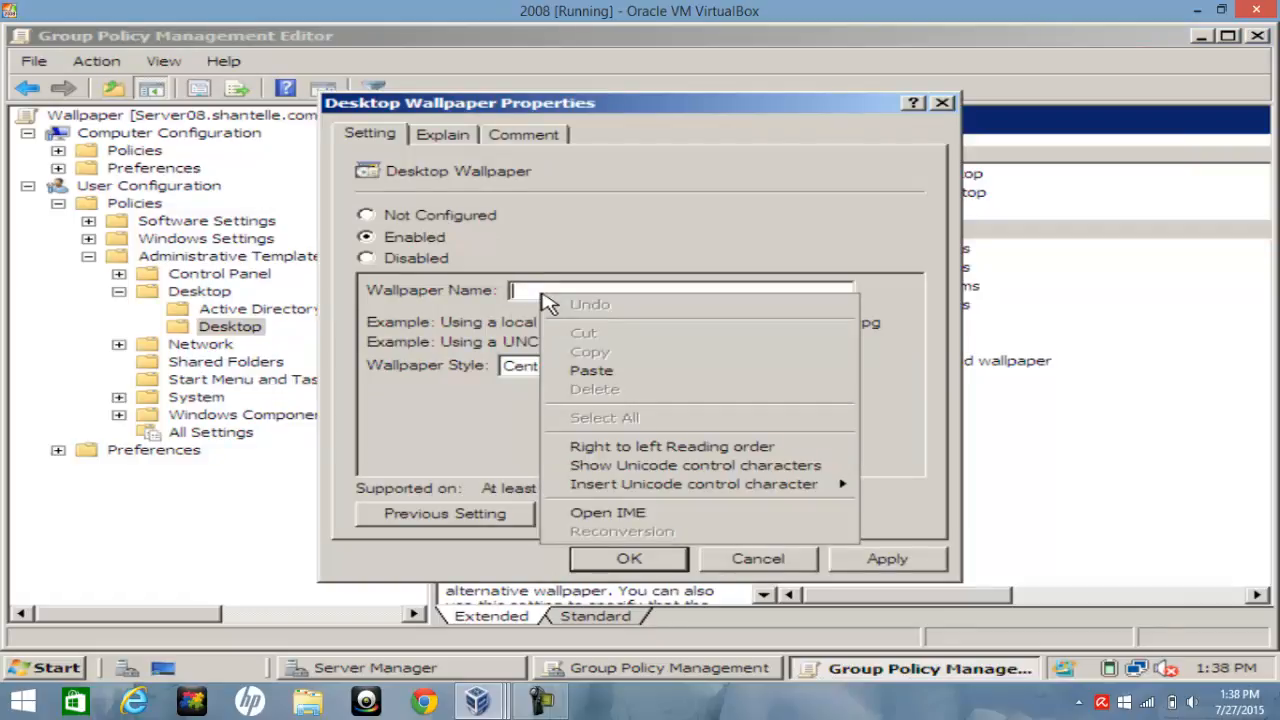
{"action": "left_click", "coordinate": [592, 371]}
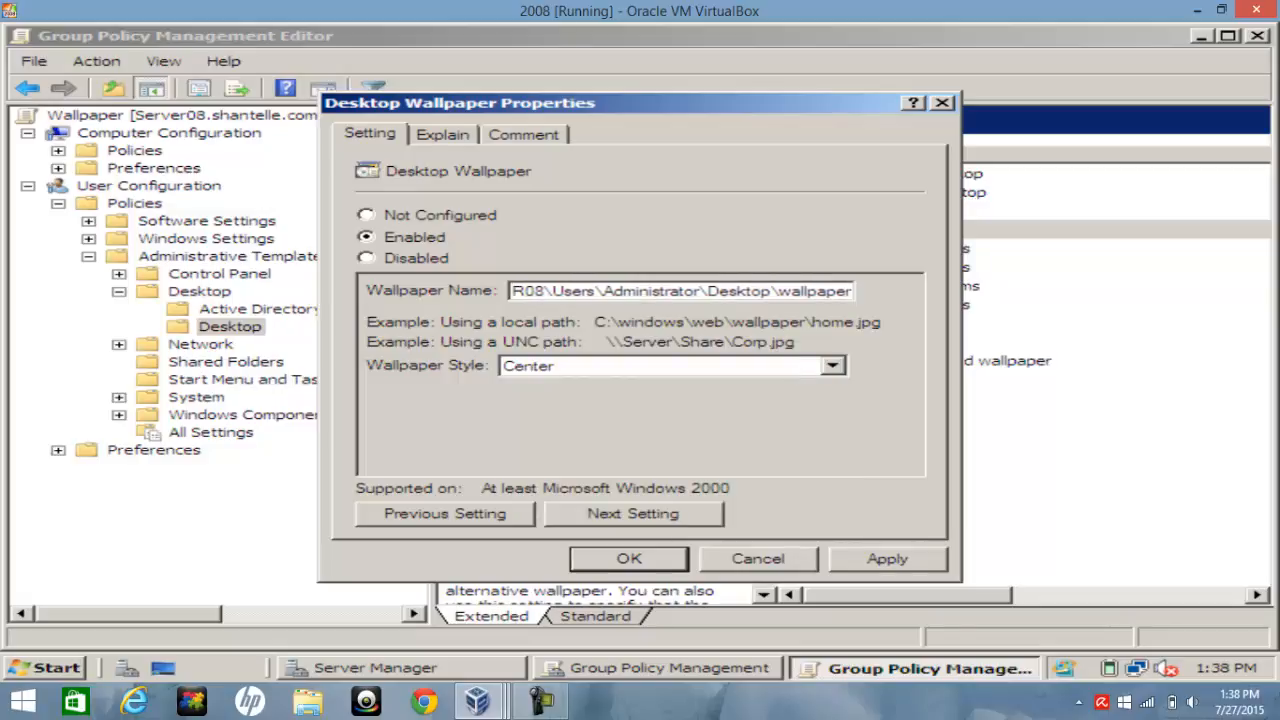
{"action": "type", "text": "\\"}
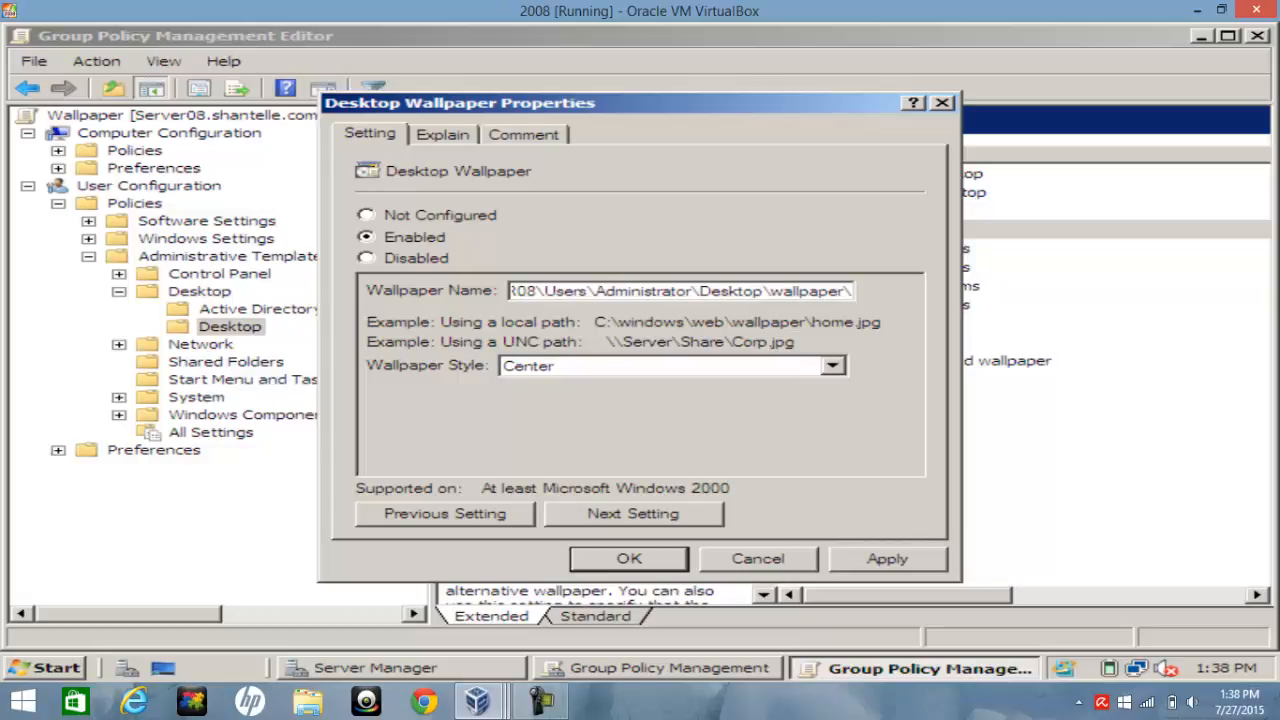
{"action": "type", "text": "l"}
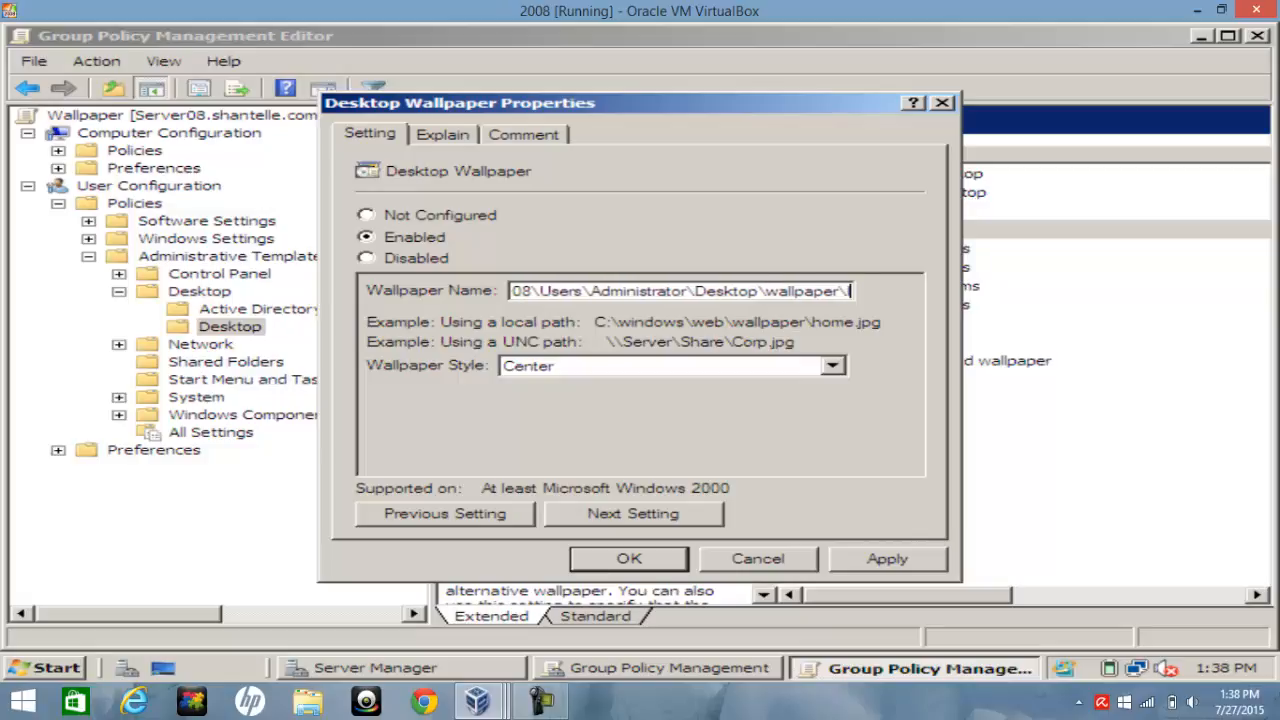
{"action": "type", "text": "robot"}
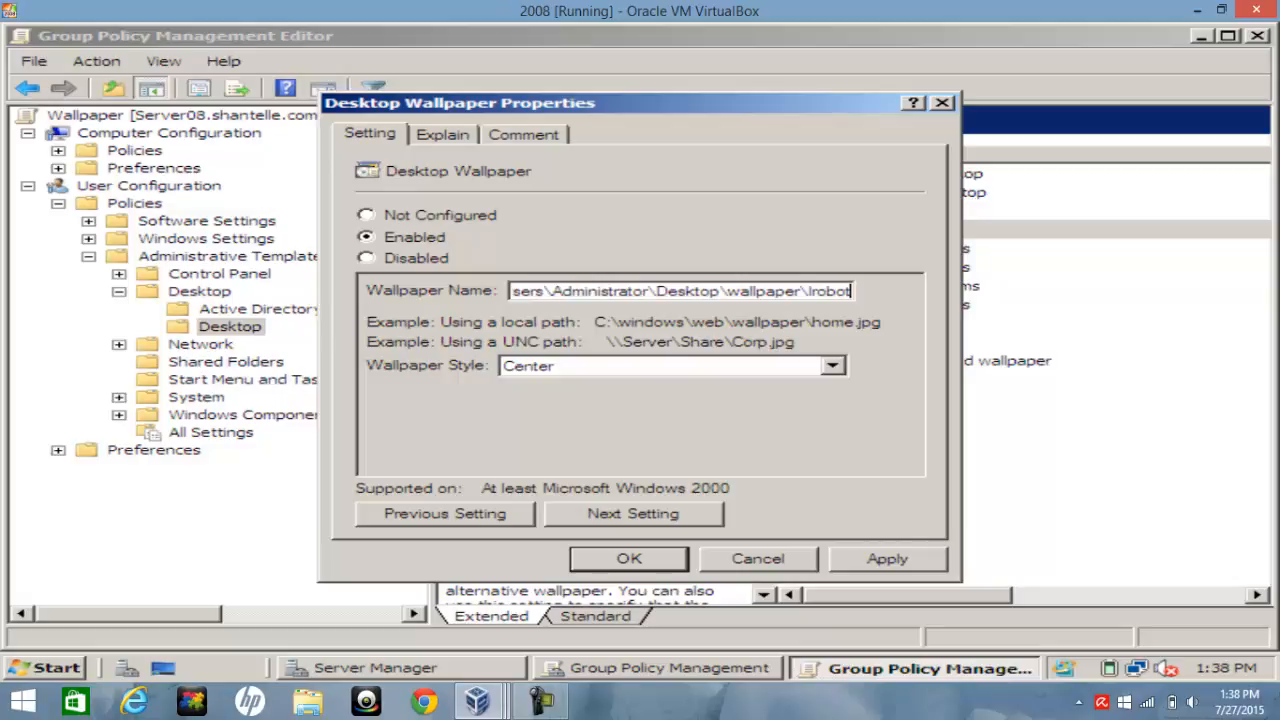
{"action": "type", "text": "."}
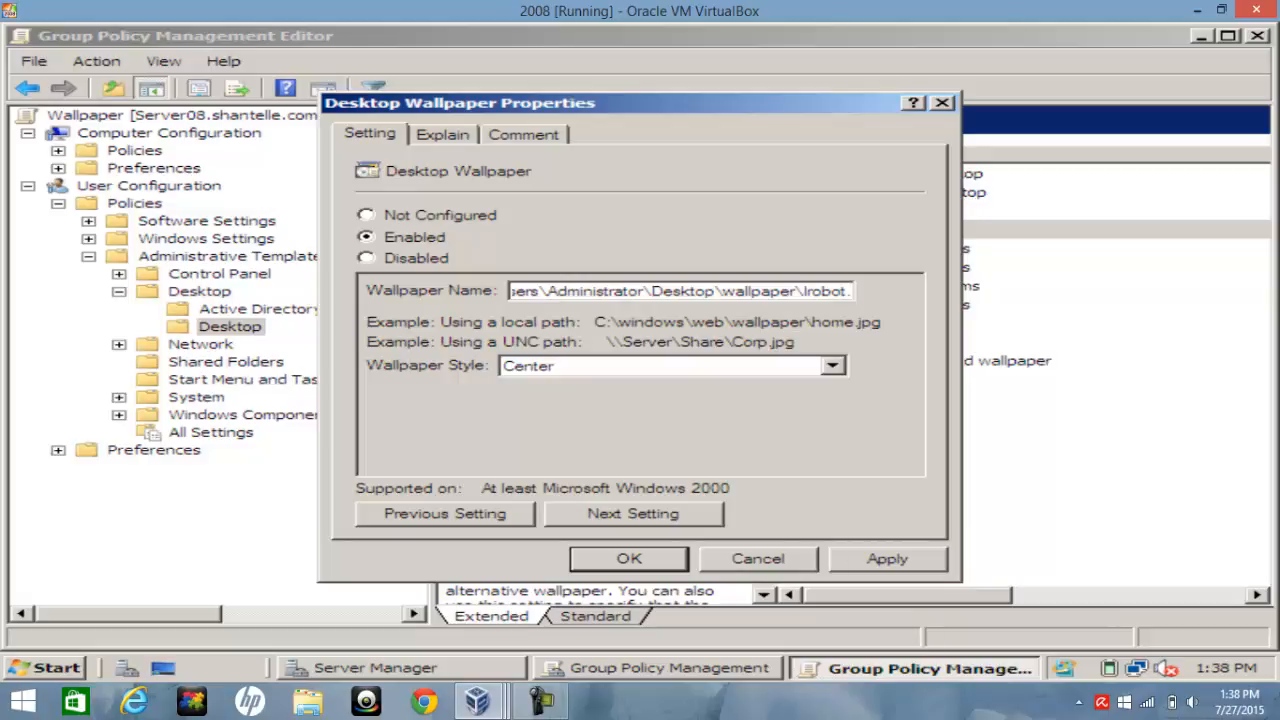
{"action": "type", "text": "j"}
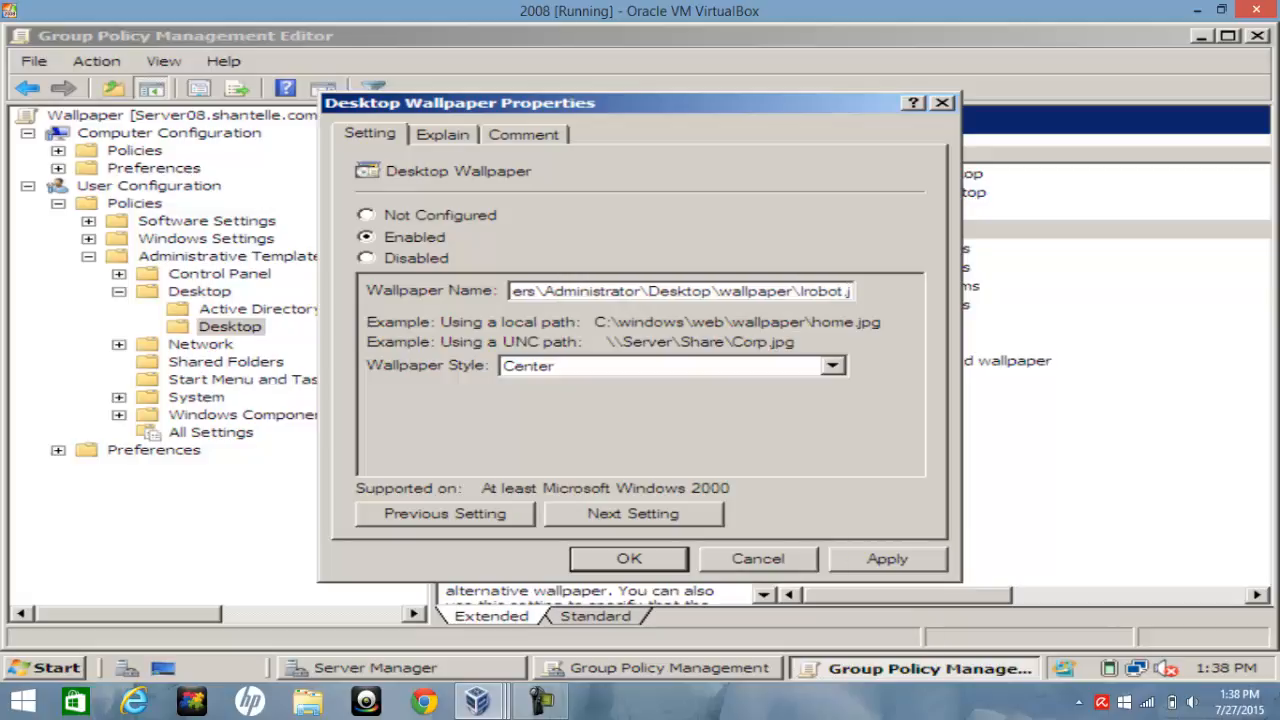
{"action": "type", "text": "pg"}
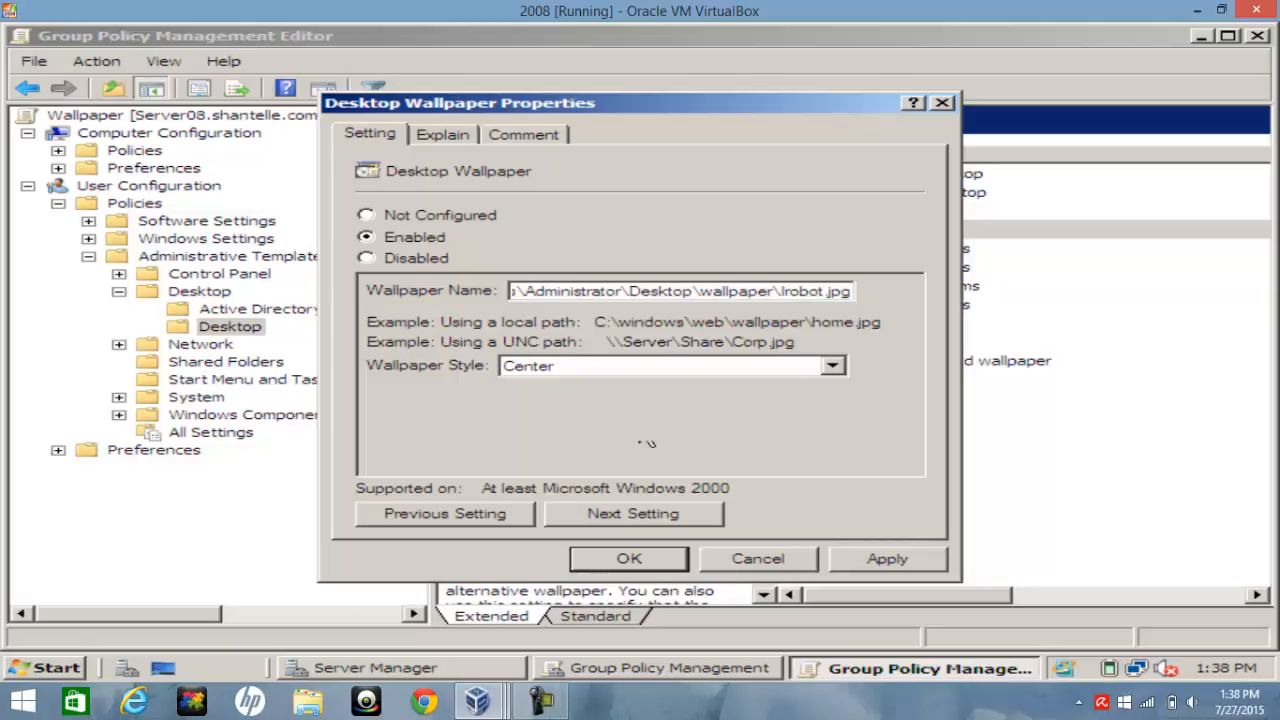
{"action": "left_click", "coordinate": [880, 561]}
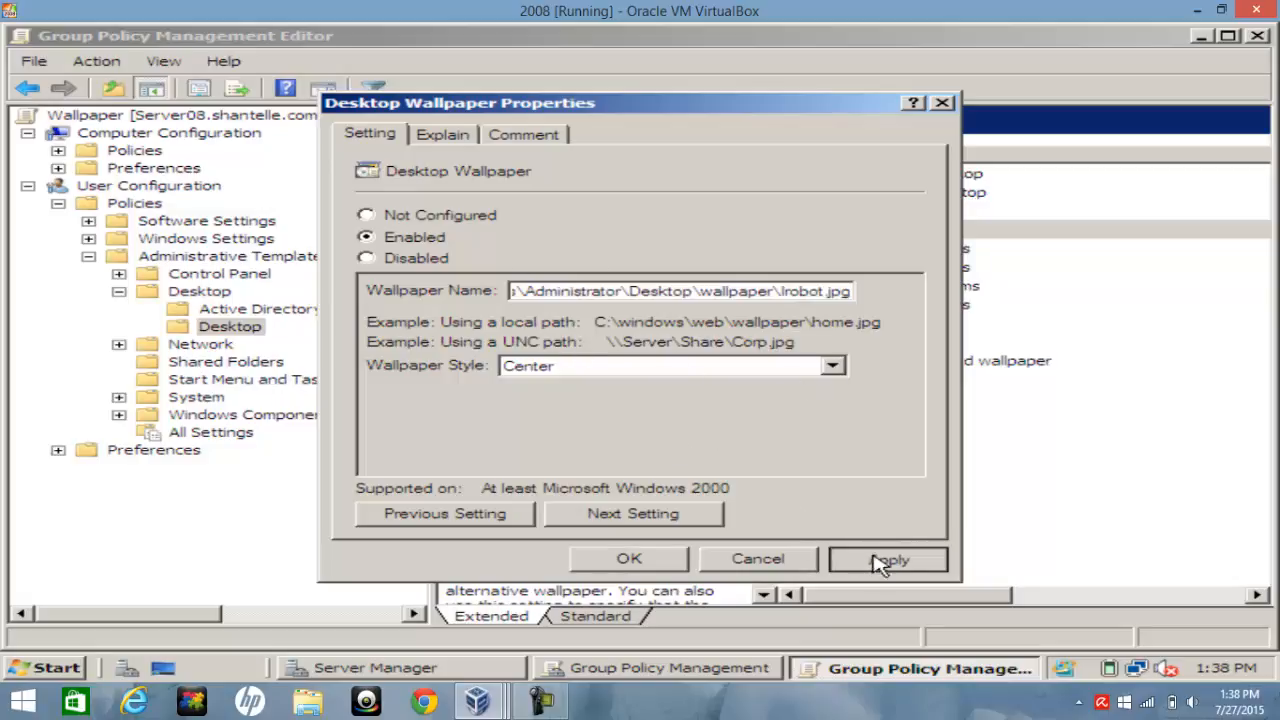
{"action": "left_click", "coordinate": [628, 558]}
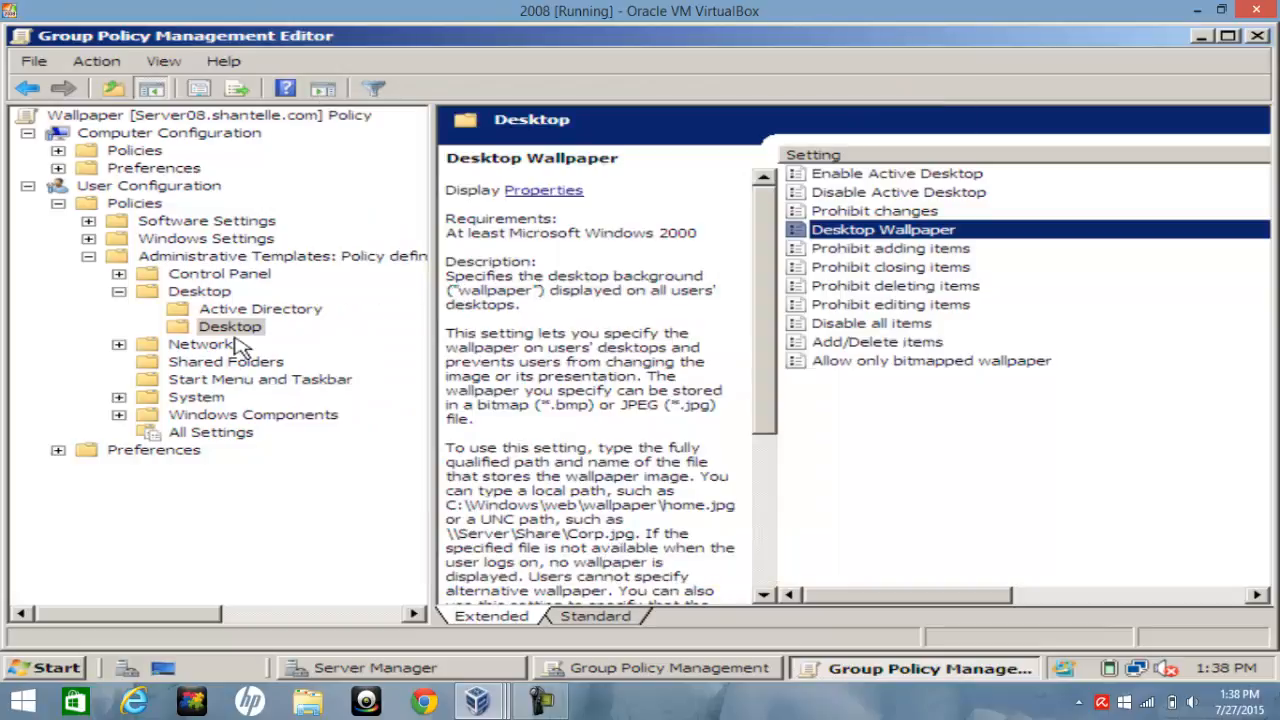
Close the policy editor and reopen the Wallpaper GPO for editing
{"action": "left_click", "coordinate": [1258, 36]}
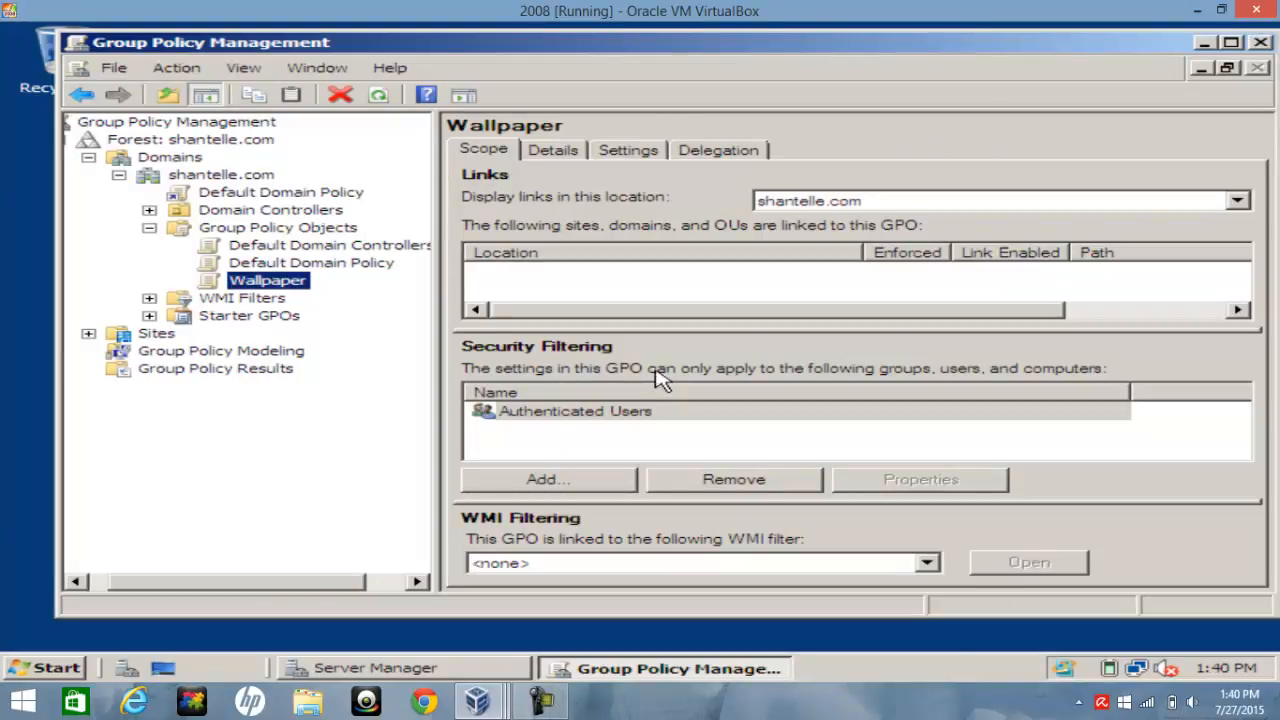
{"action": "right_click", "coordinate": [268, 287]}
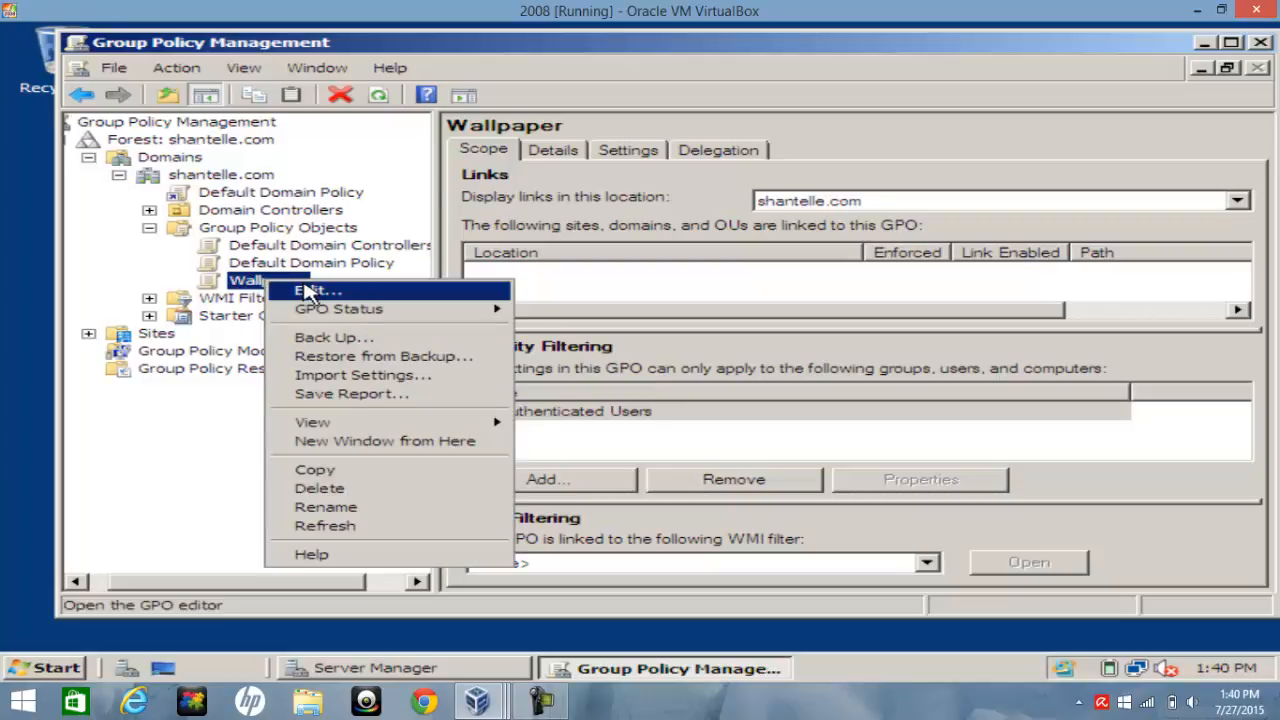
{"action": "left_click", "coordinate": [310, 288]}
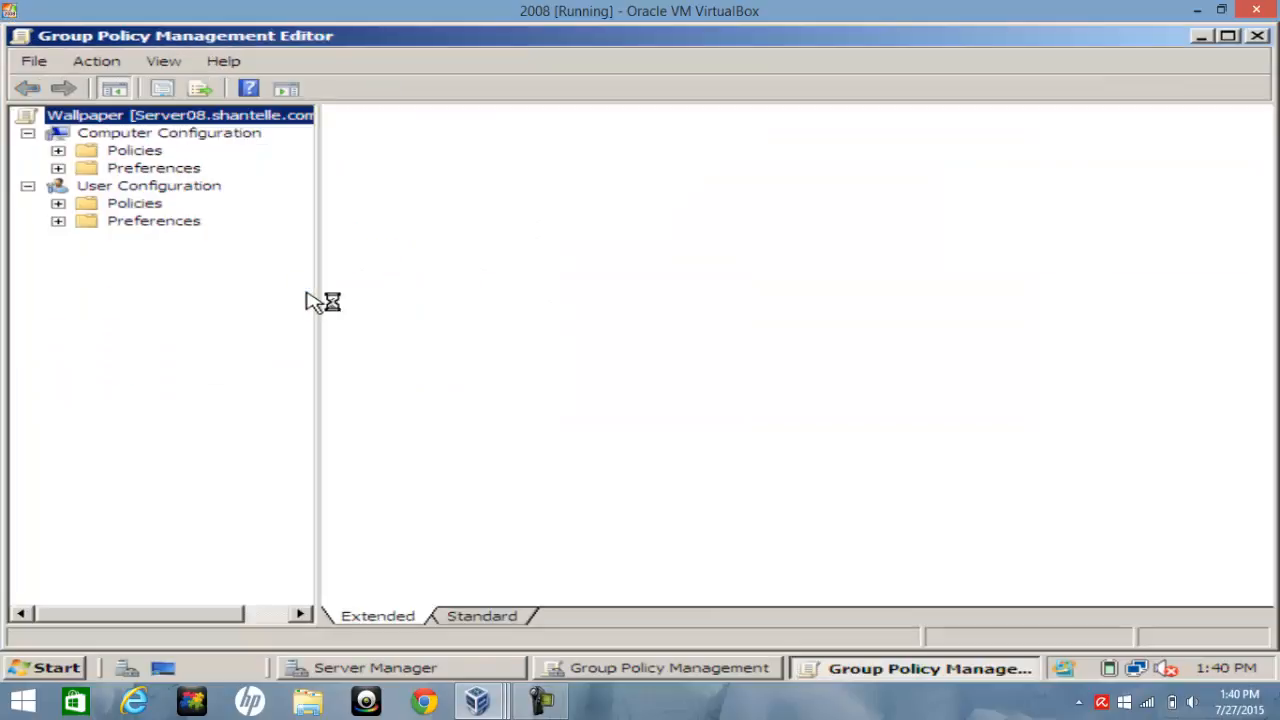
Open the Control Panel > Display policy folder under User Configuration's Administrative Templates
{"action": "left_click", "coordinate": [58, 203]}
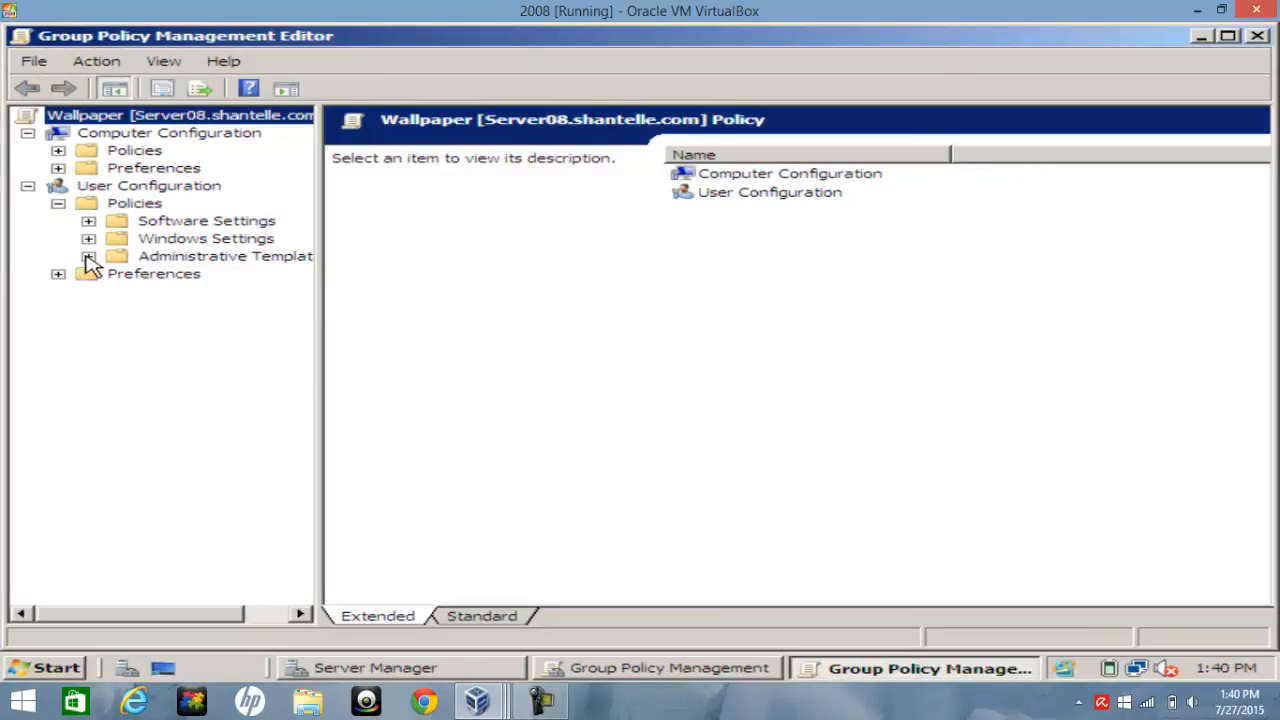
{"action": "left_click", "coordinate": [88, 258]}
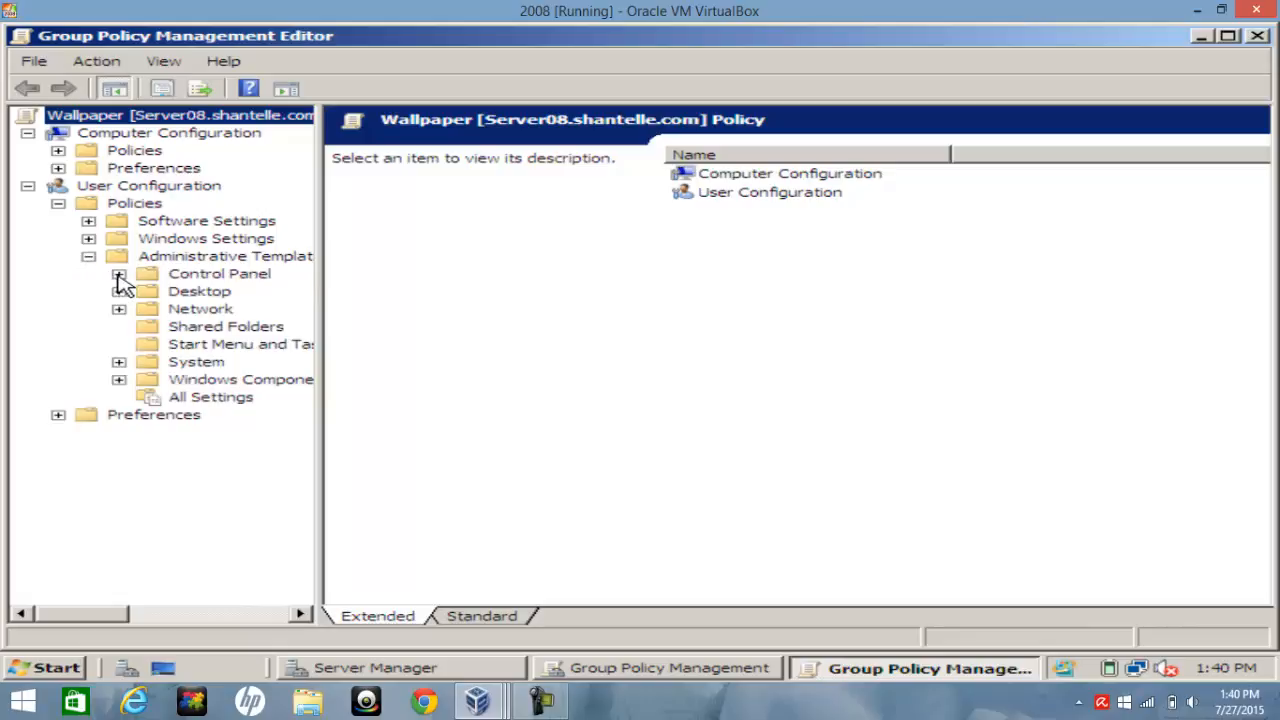
{"action": "left_click", "coordinate": [118, 275]}
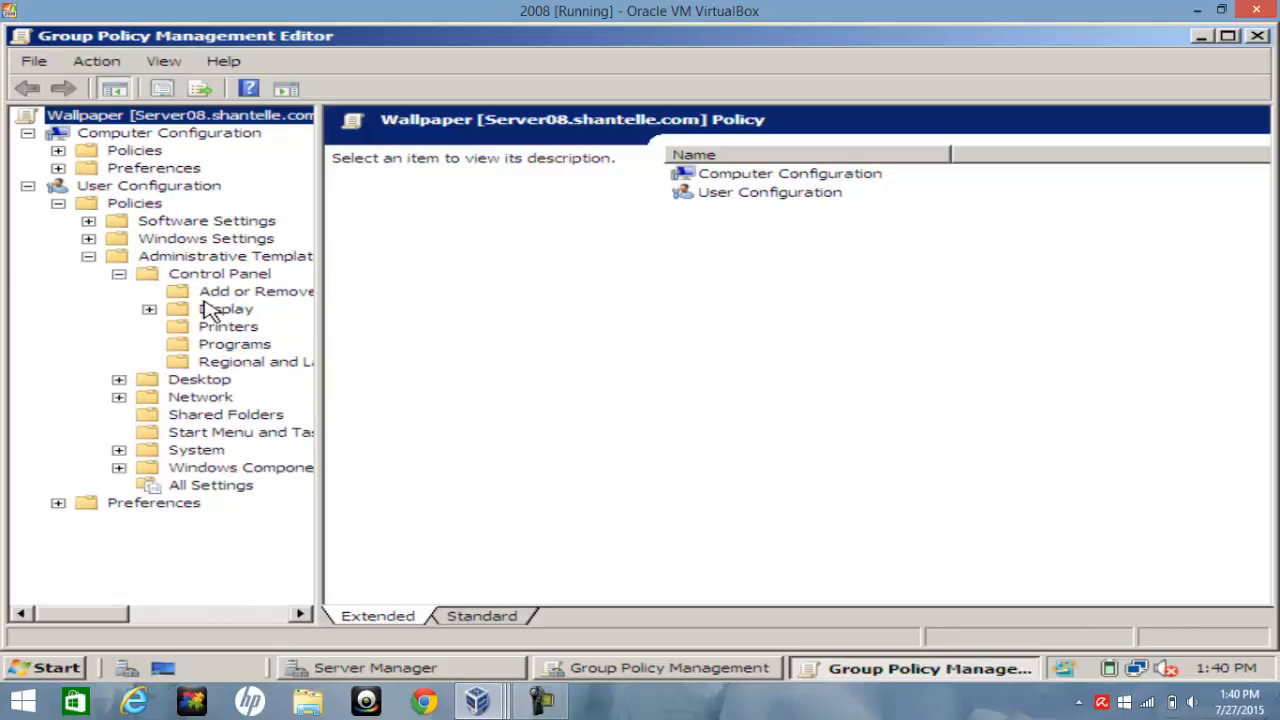
{"action": "left_click", "coordinate": [149, 310]}
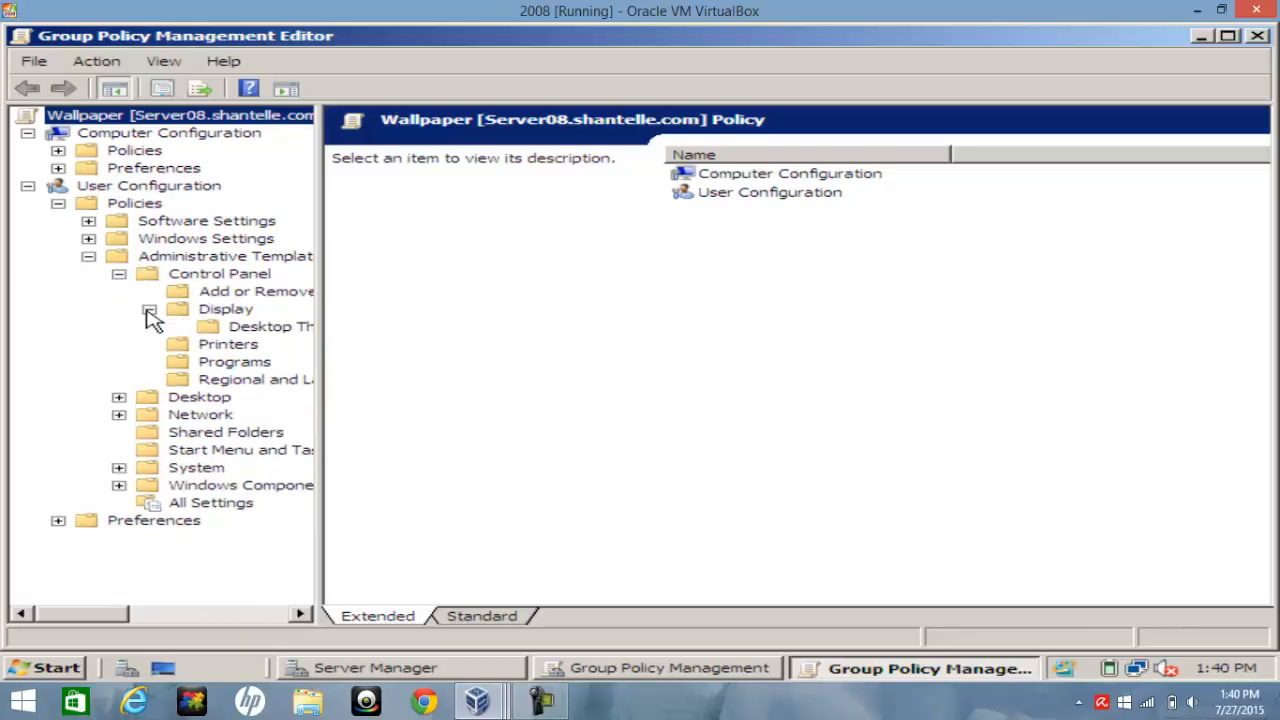
{"action": "right_click", "coordinate": [228, 312]}
{"action": "left_click", "coordinate": [208, 328]}
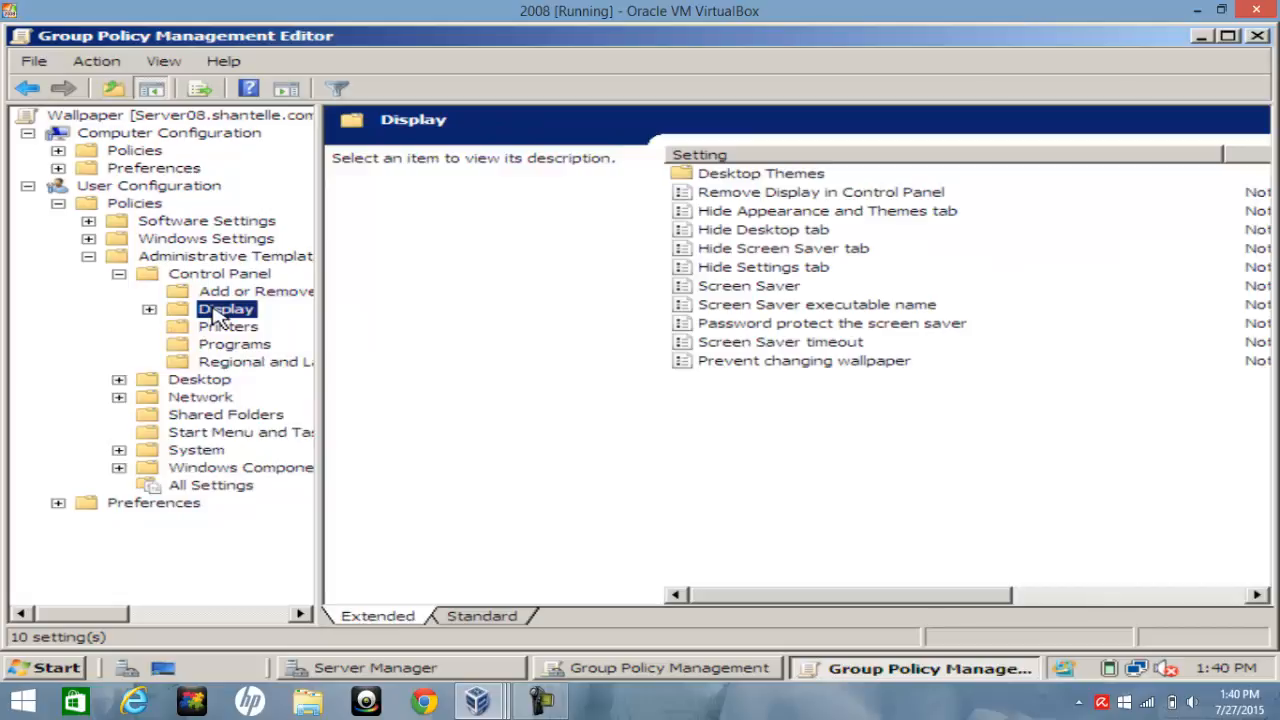
Enable the Remove Display in Control Panel policy and apply it
{"action": "double_click", "coordinate": [815, 197]}
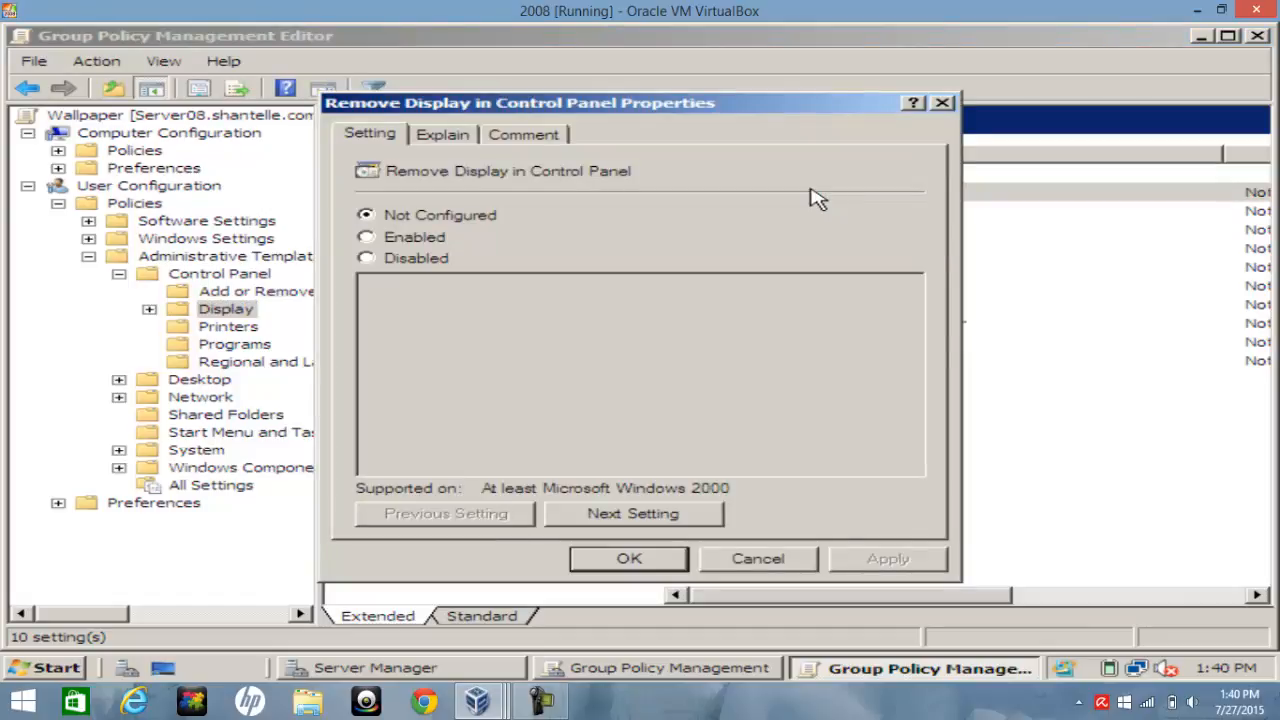
{"action": "left_click", "coordinate": [430, 247]}
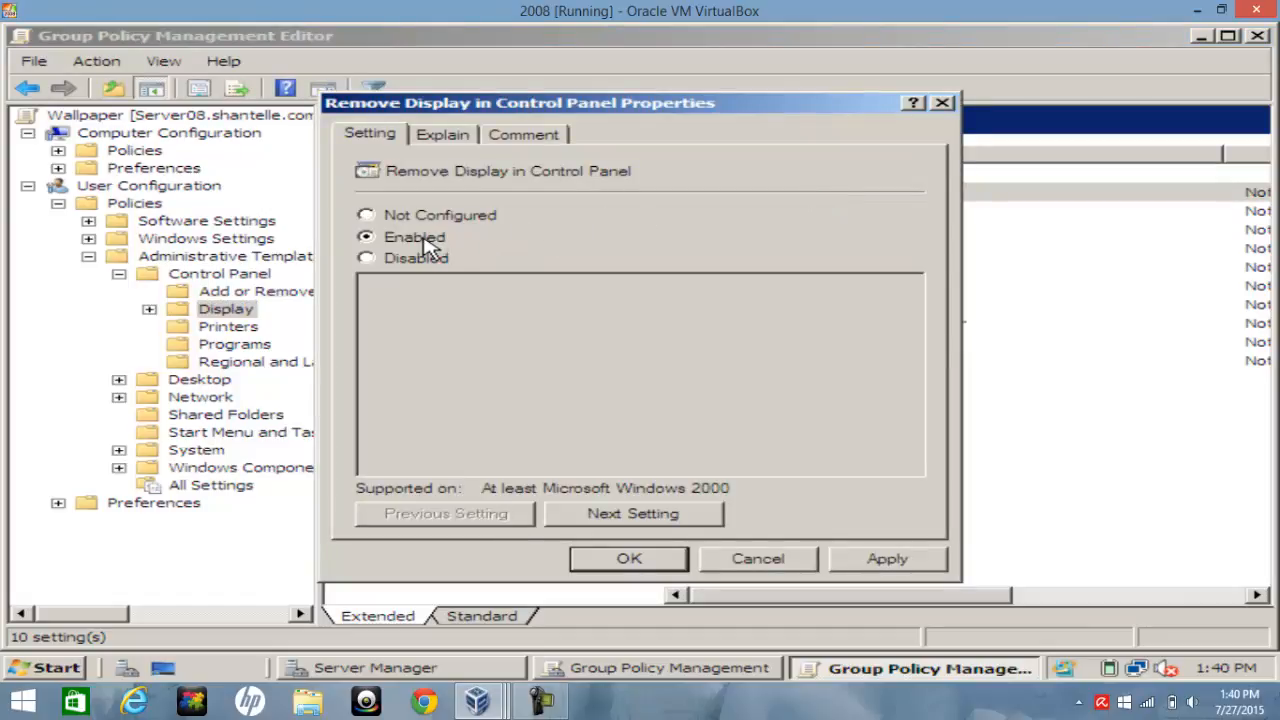
{"action": "left_click", "coordinate": [918, 559]}
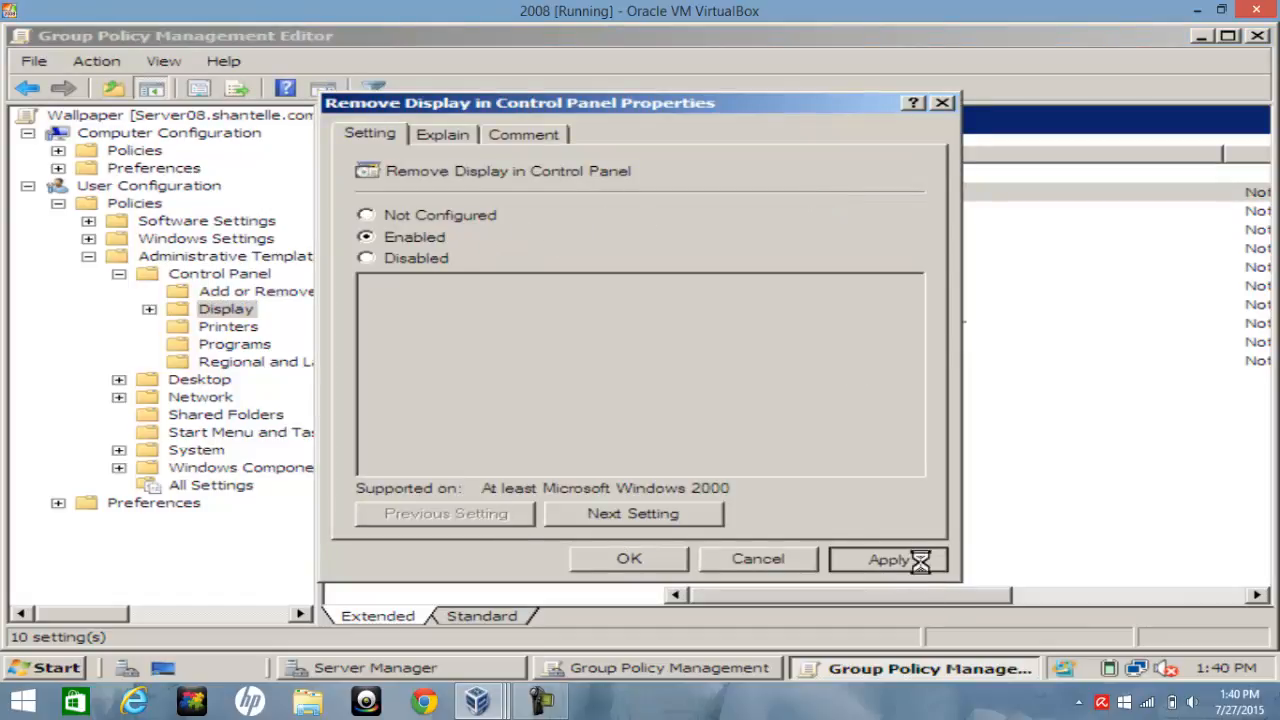
{"action": "left_click", "coordinate": [630, 559]}
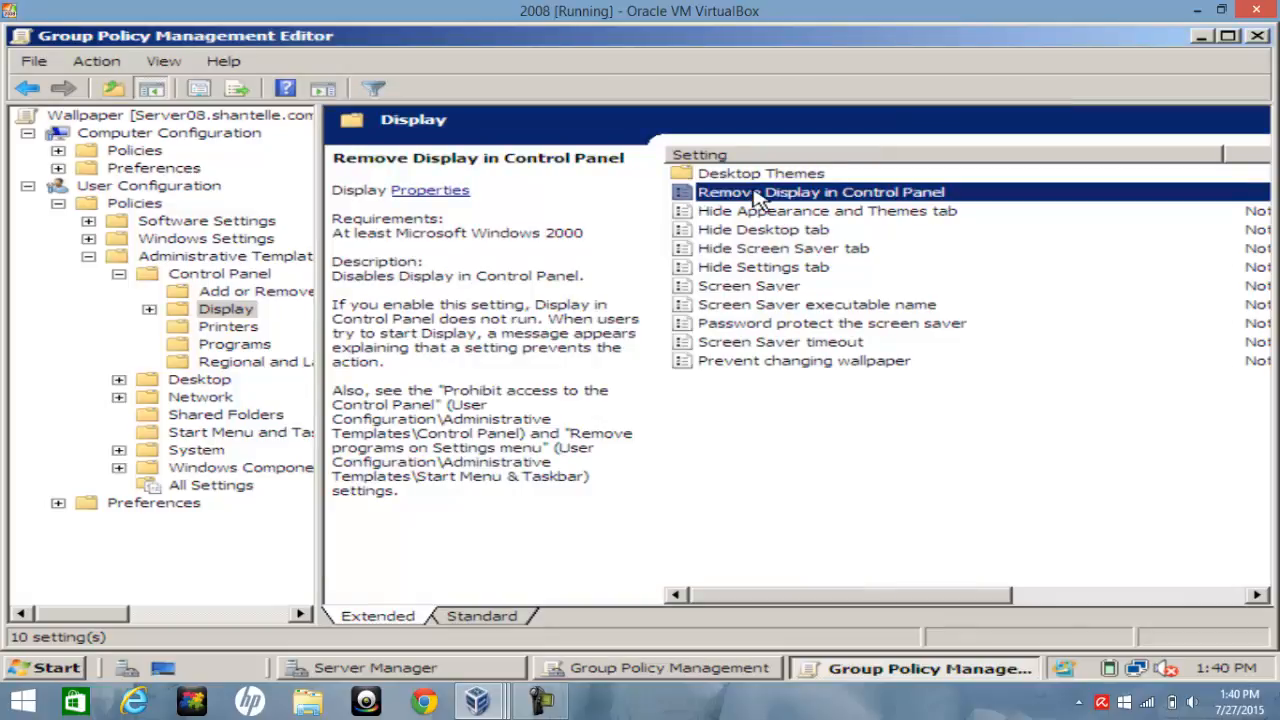
Enable the Prevent changing wallpaper policy and apply it
{"action": "double_click", "coordinate": [740, 363]}
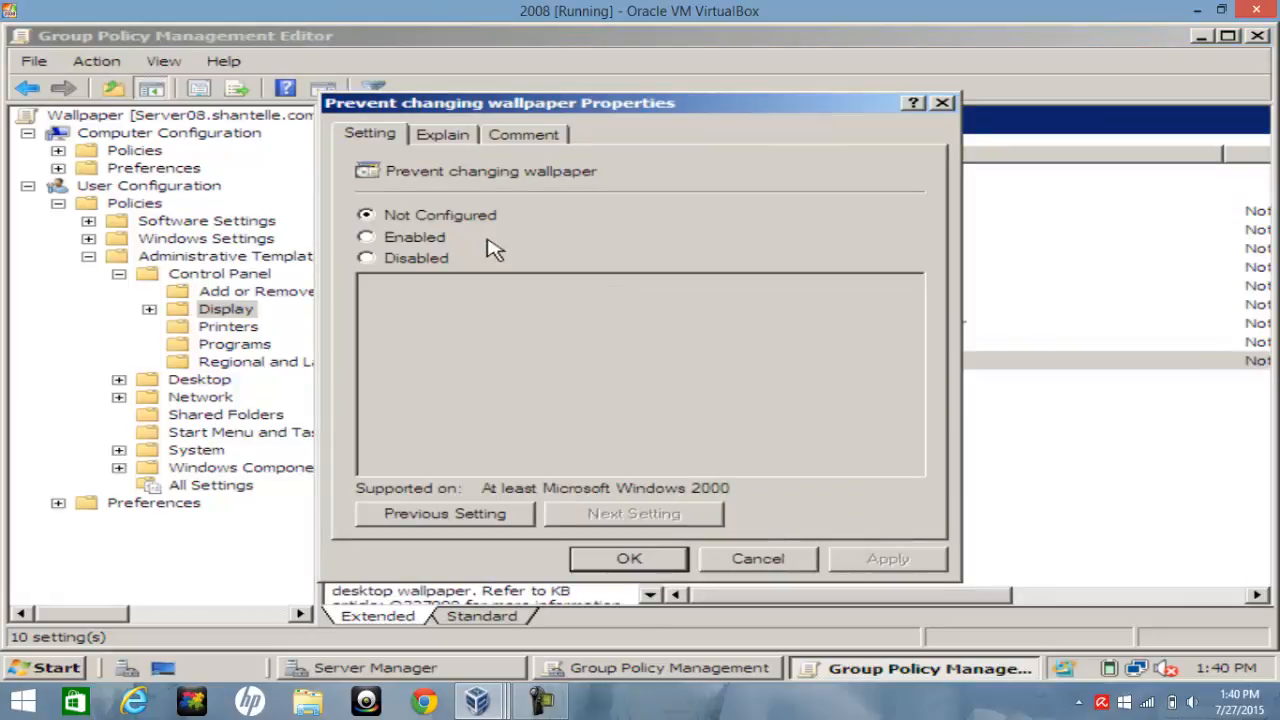
{"action": "left_click", "coordinate": [430, 241]}
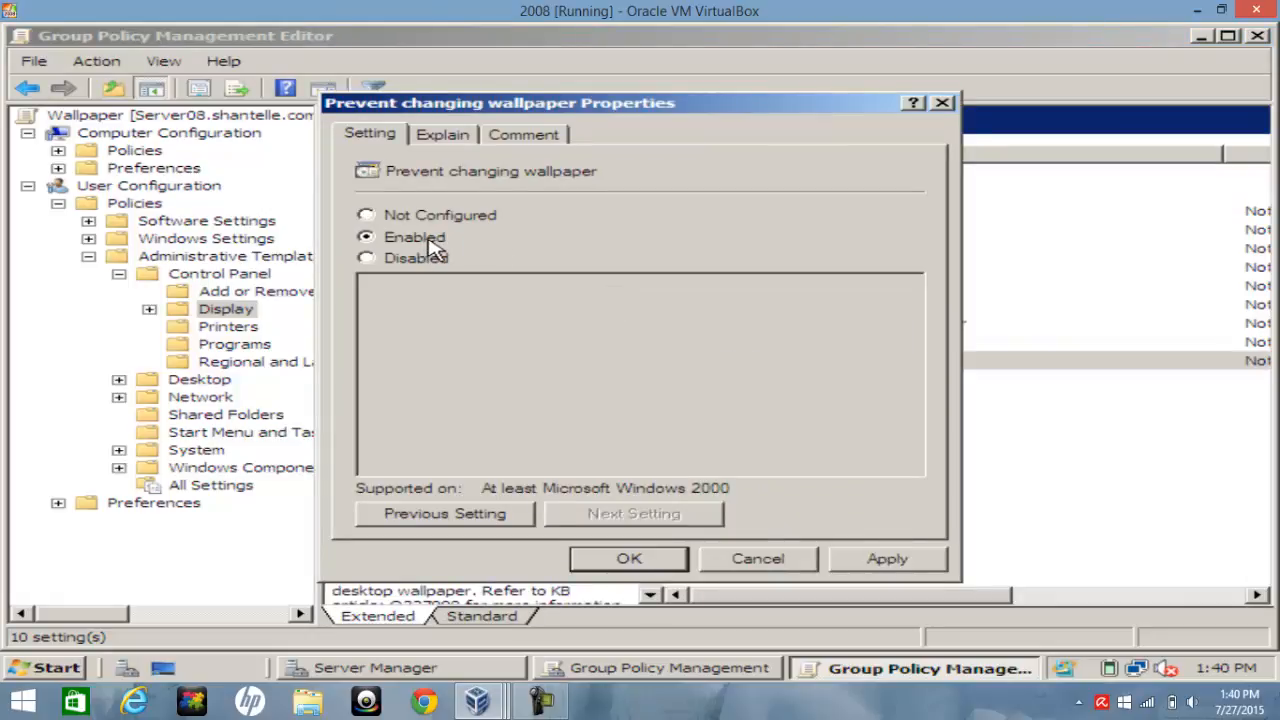
{"action": "left_click", "coordinate": [876, 562]}
{"action": "left_click", "coordinate": [650, 562]}
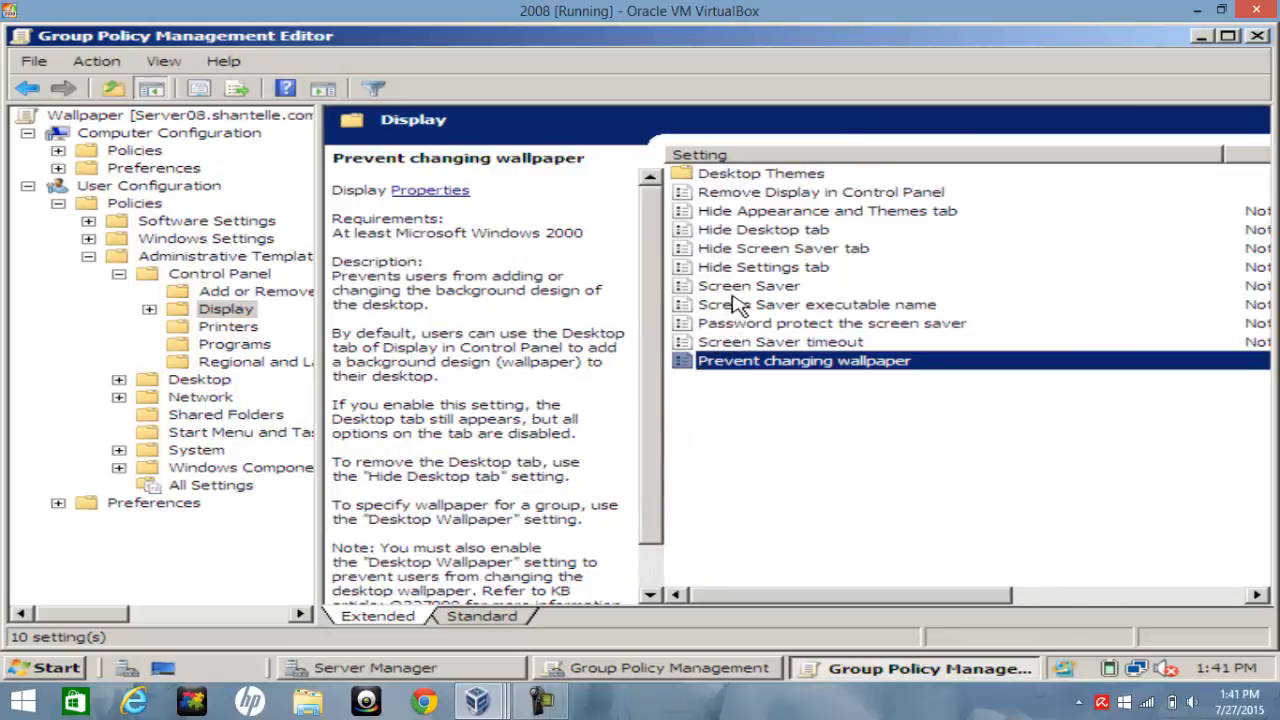
Enable the Hide Desktop tab policy and apply it
{"action": "left_click", "coordinate": [792, 236]}
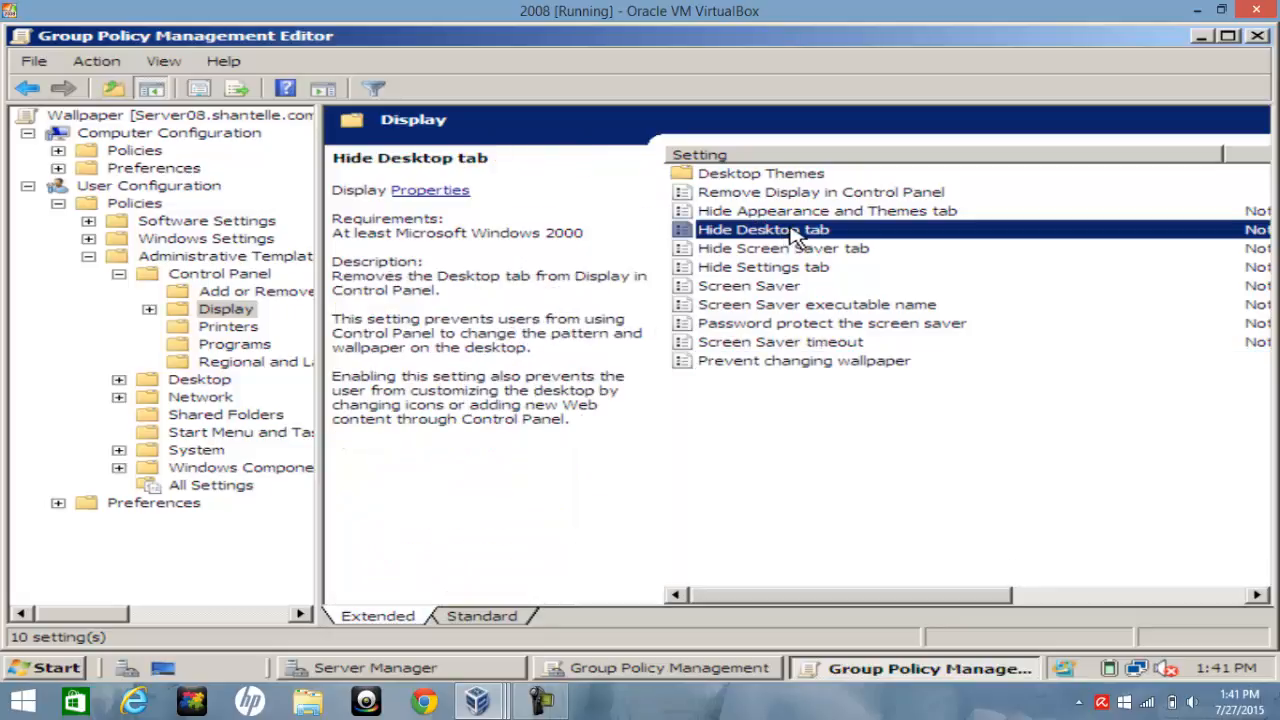
{"action": "right_click", "coordinate": [790, 229]}
{"action": "double_click", "coordinate": [791, 229]}
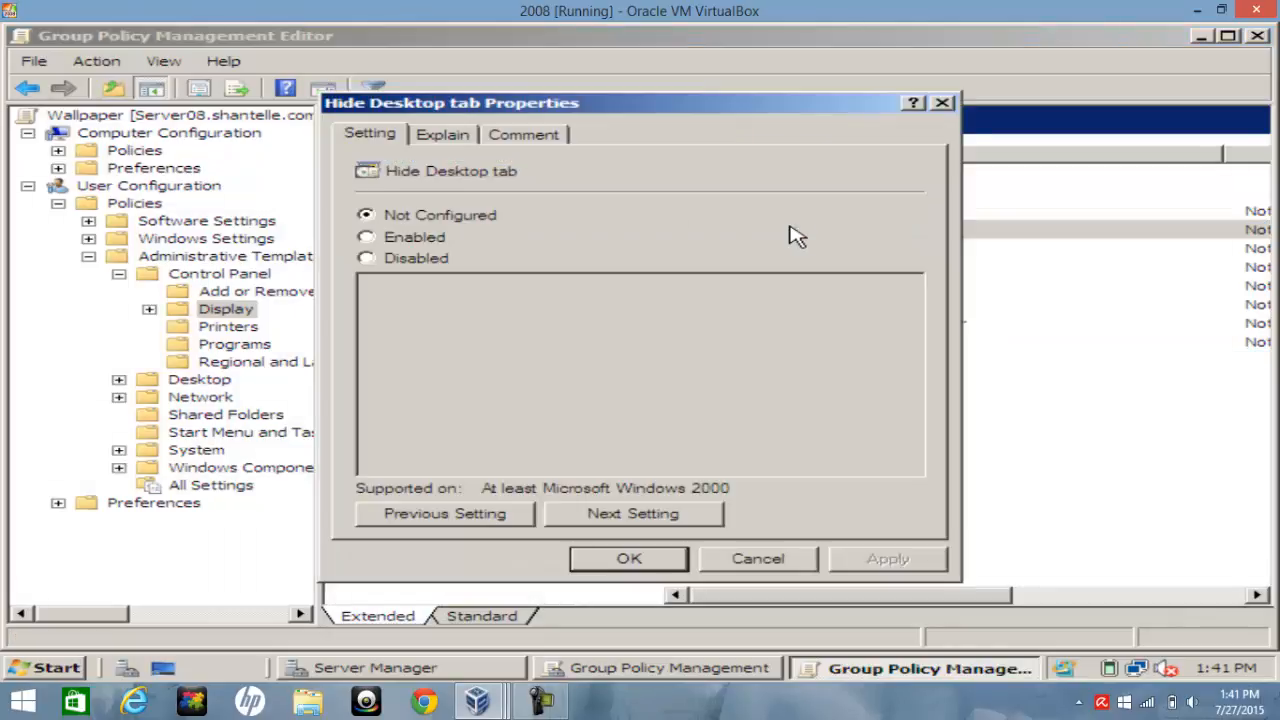
{"action": "left_click", "coordinate": [418, 240]}
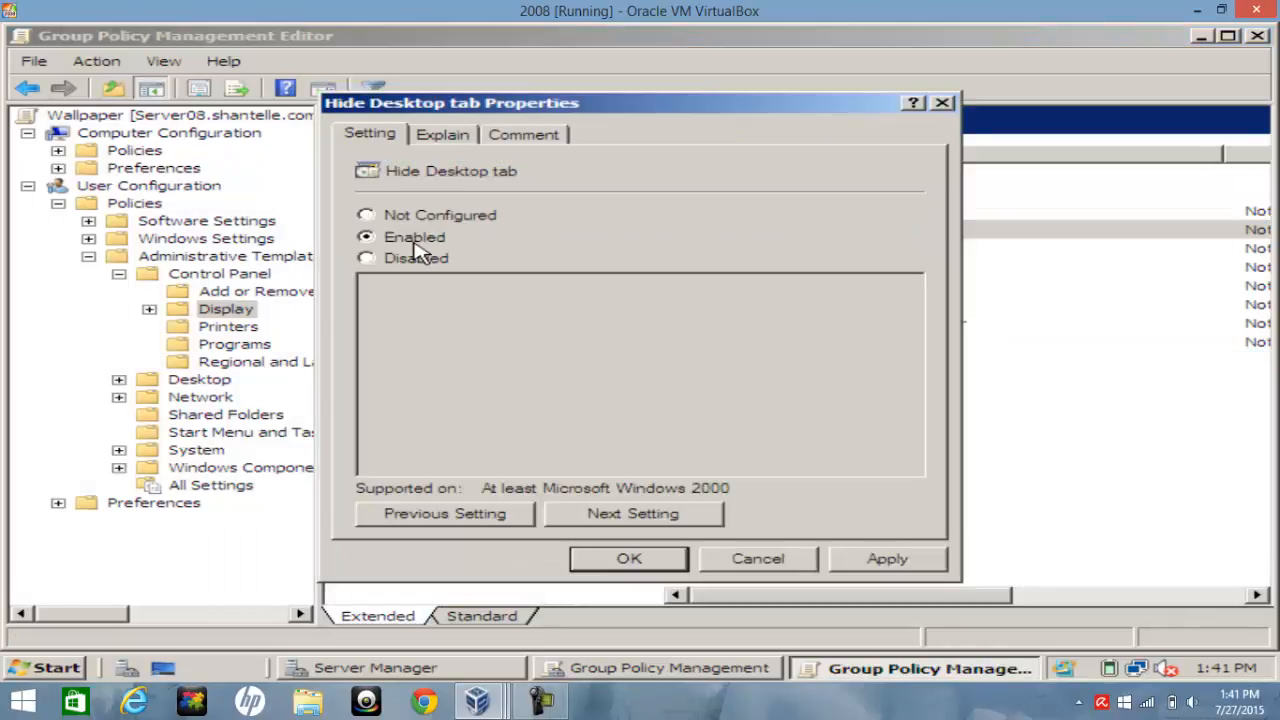
{"action": "left_click", "coordinate": [905, 559]}
{"action": "left_click", "coordinate": [650, 561]}
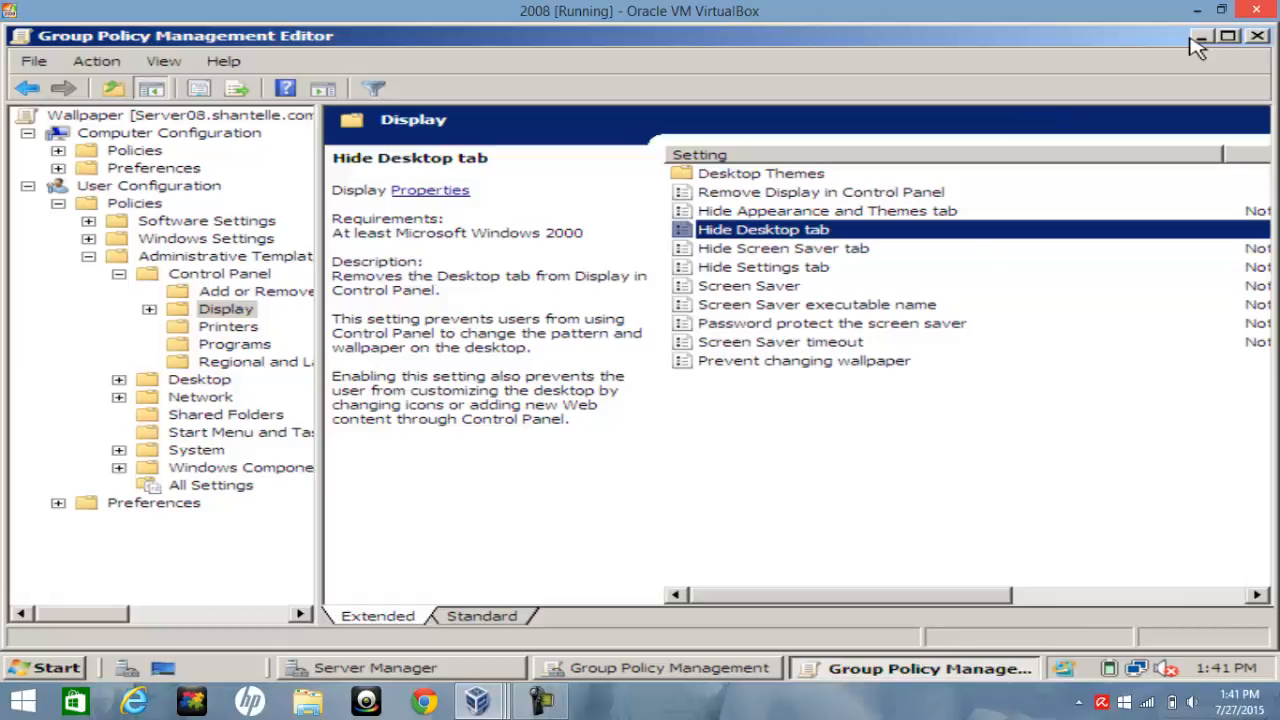
Close the policy editor and set the Wallpaper GPO's status to Enabled
{"action": "left_click", "coordinate": [1258, 37]}
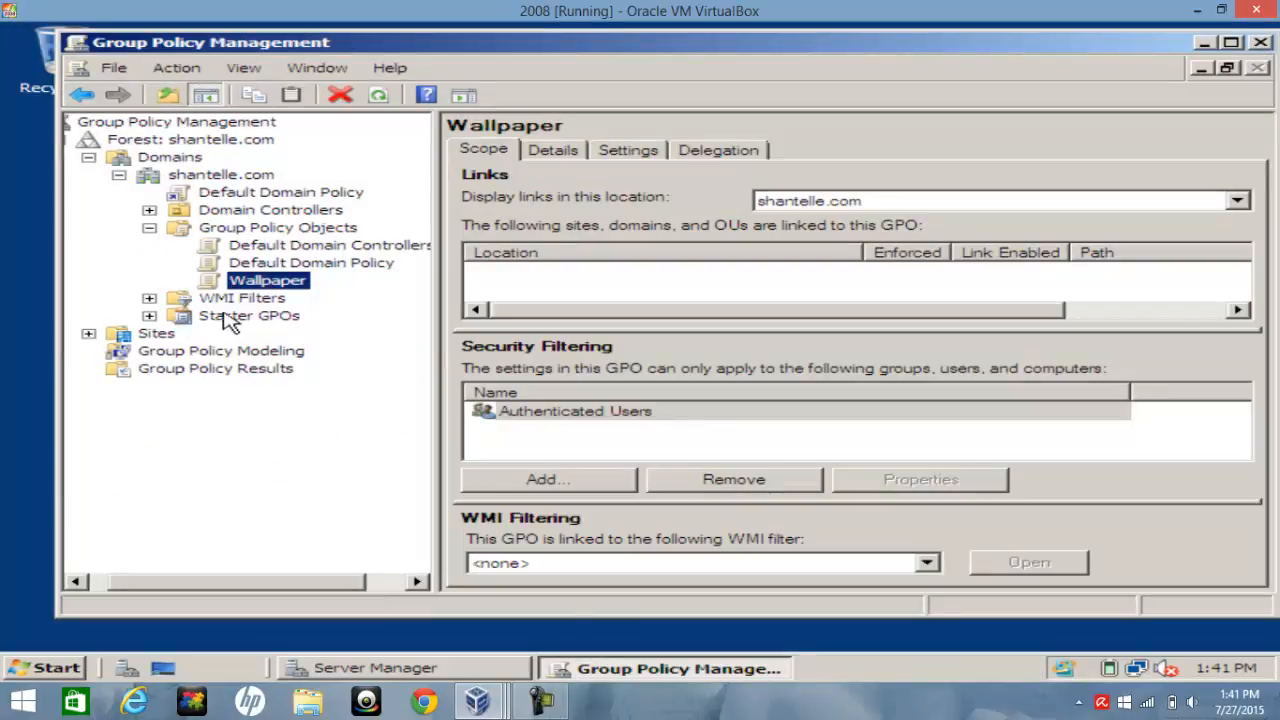
{"action": "right_click", "coordinate": [255, 284]}
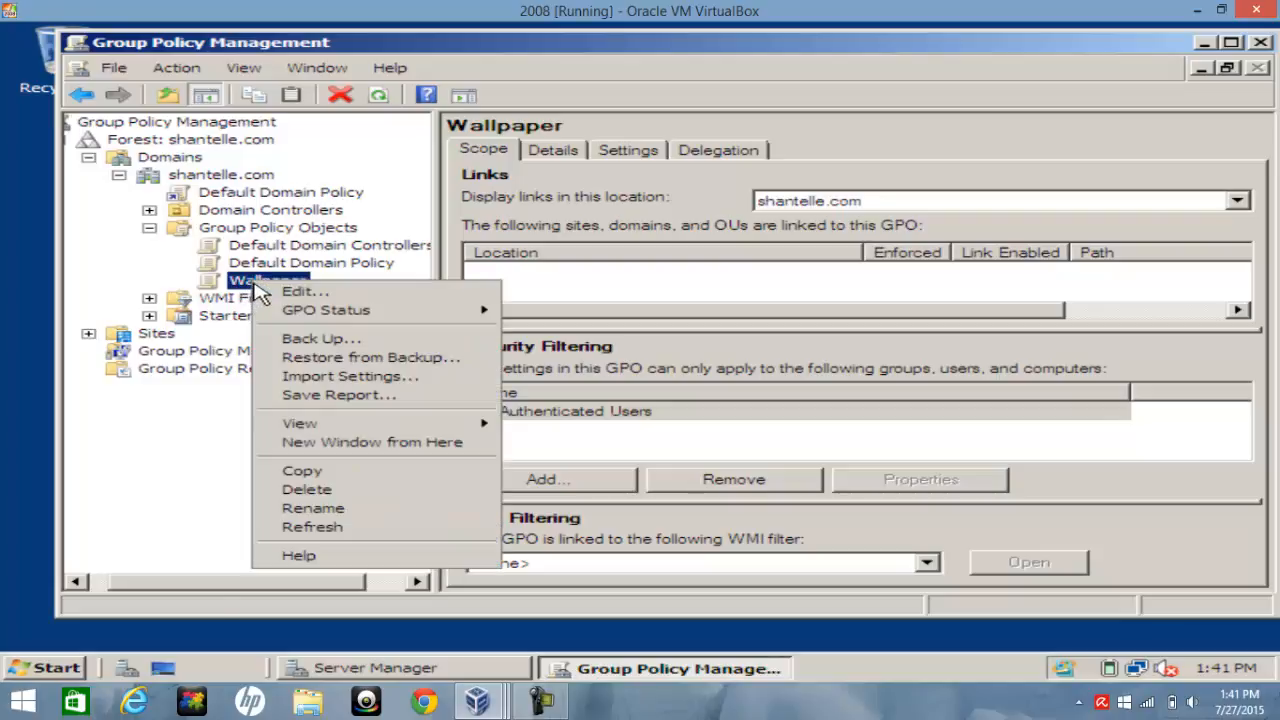
{"action": "mouse_move", "coordinate": [282, 318]}
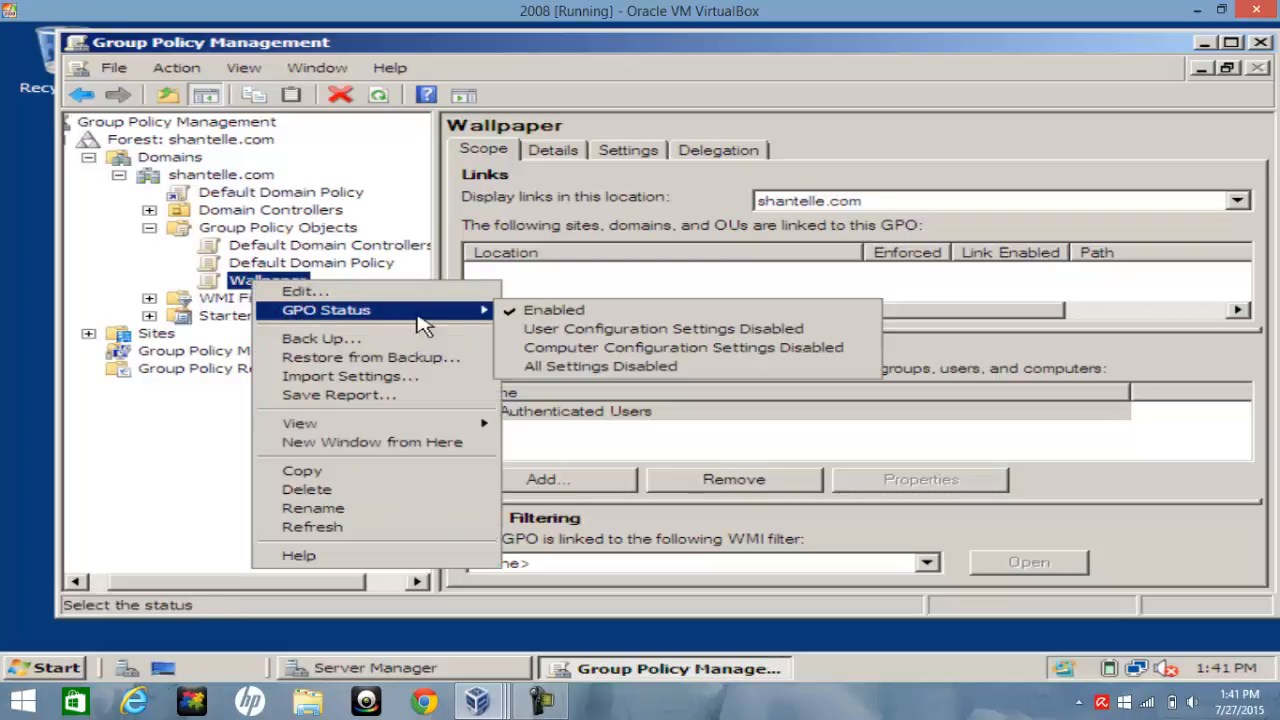
{"action": "left_click", "coordinate": [541, 311]}
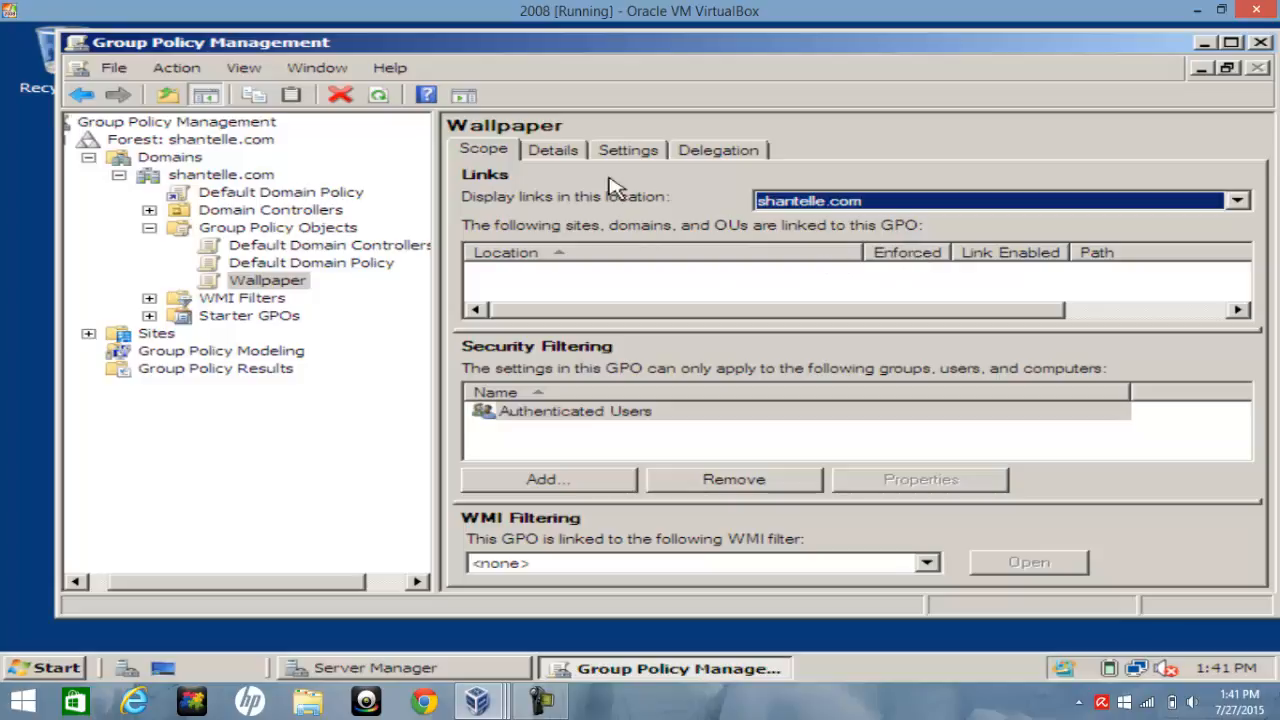
Review the Wallpaper GPO's Details, Settings, Delegation and Scope tabs
{"action": "left_click", "coordinate": [553, 152]}
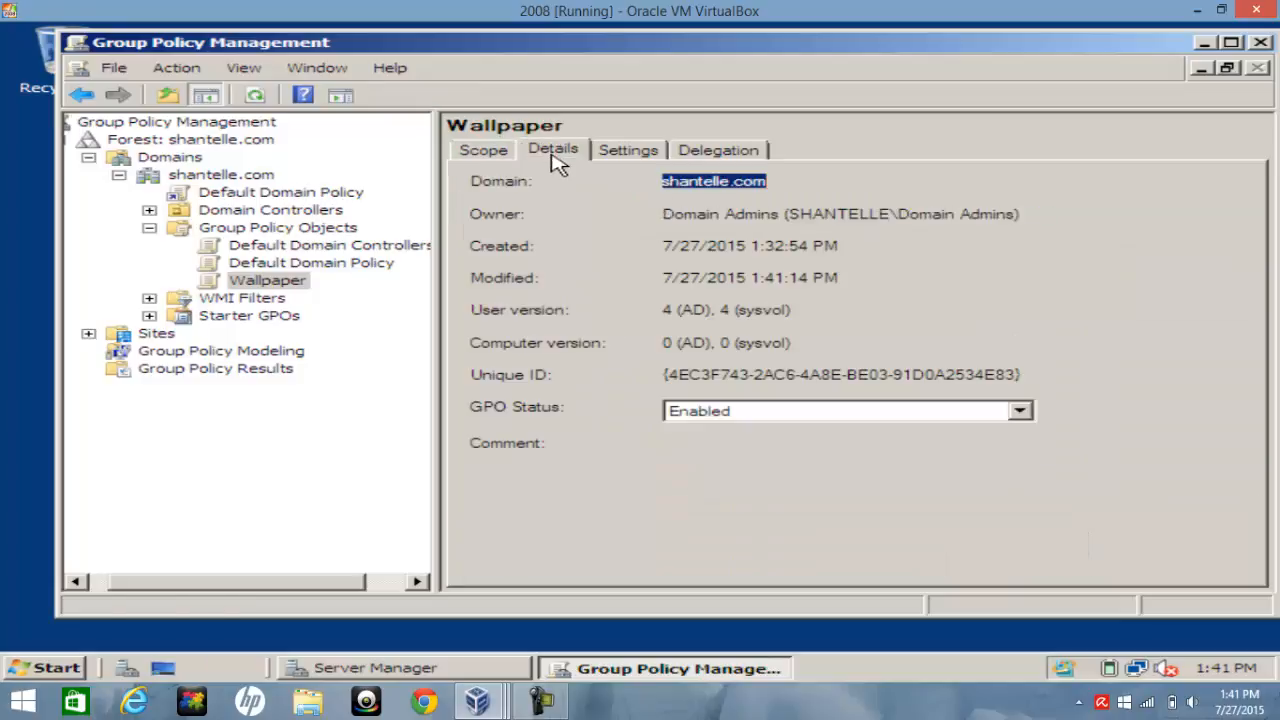
{"action": "left_click", "coordinate": [630, 150]}
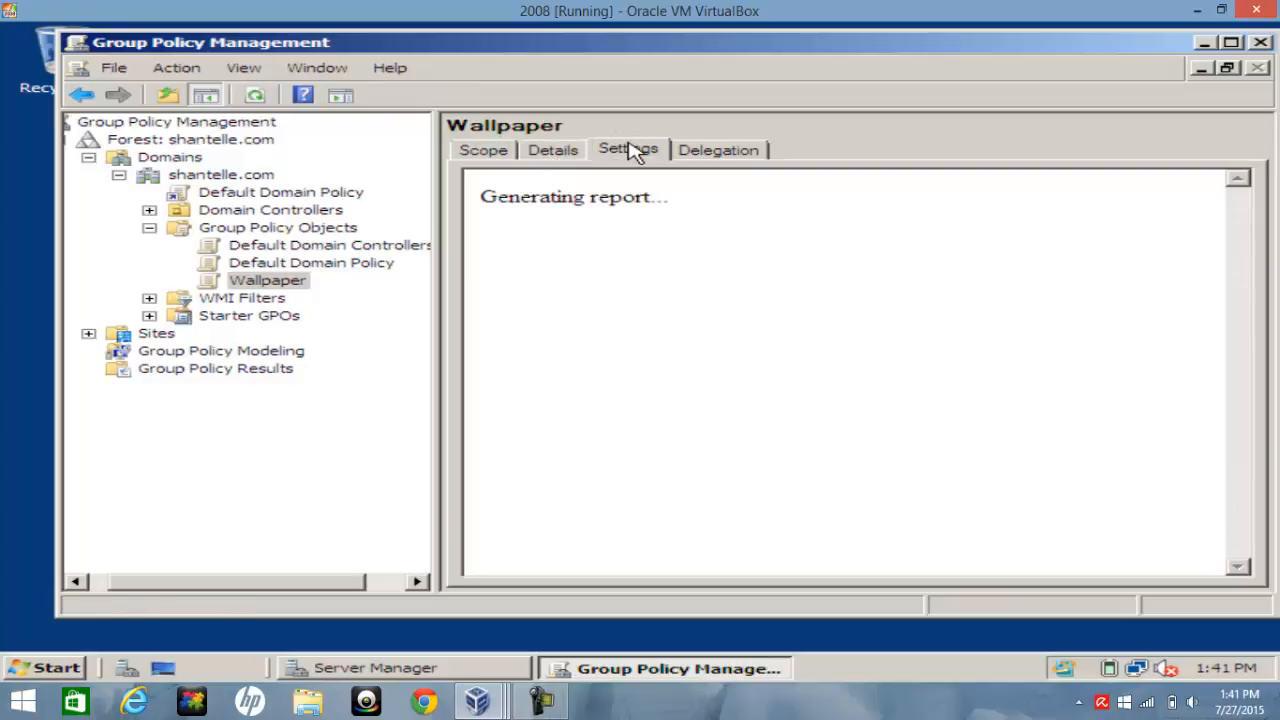
{"action": "left_click", "coordinate": [725, 152]}
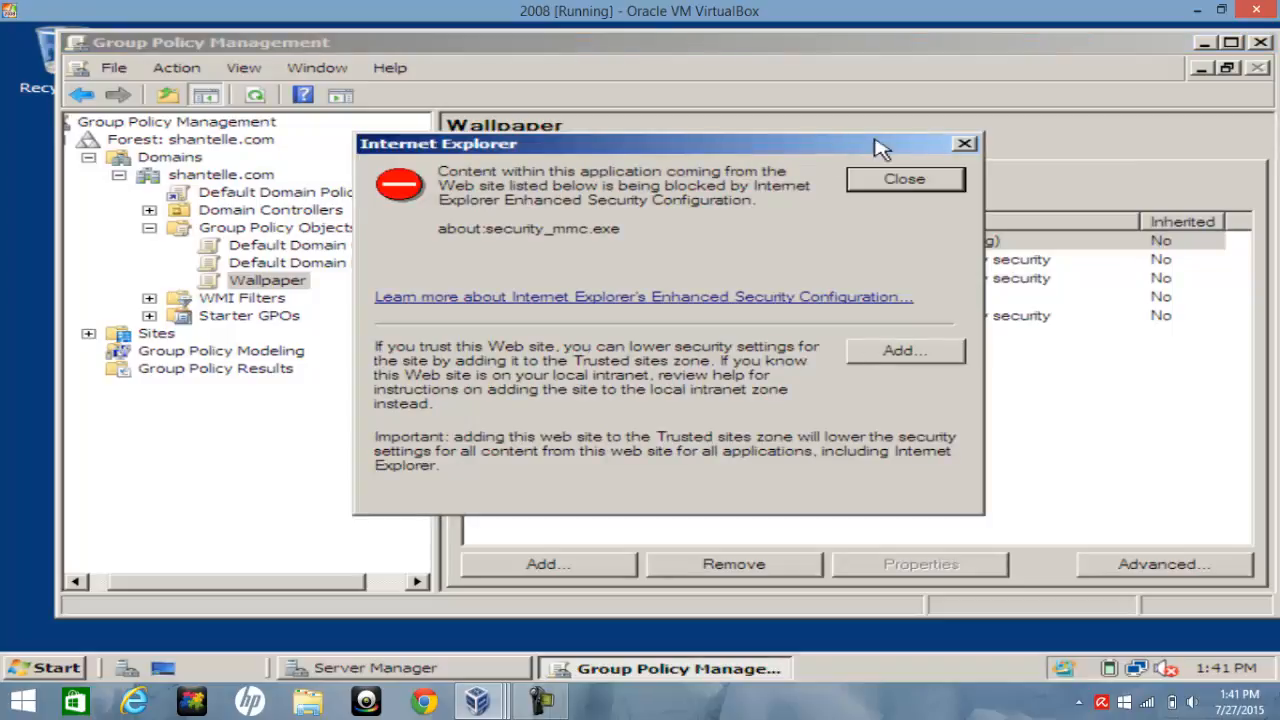
{"action": "left_click", "coordinate": [953, 180]}
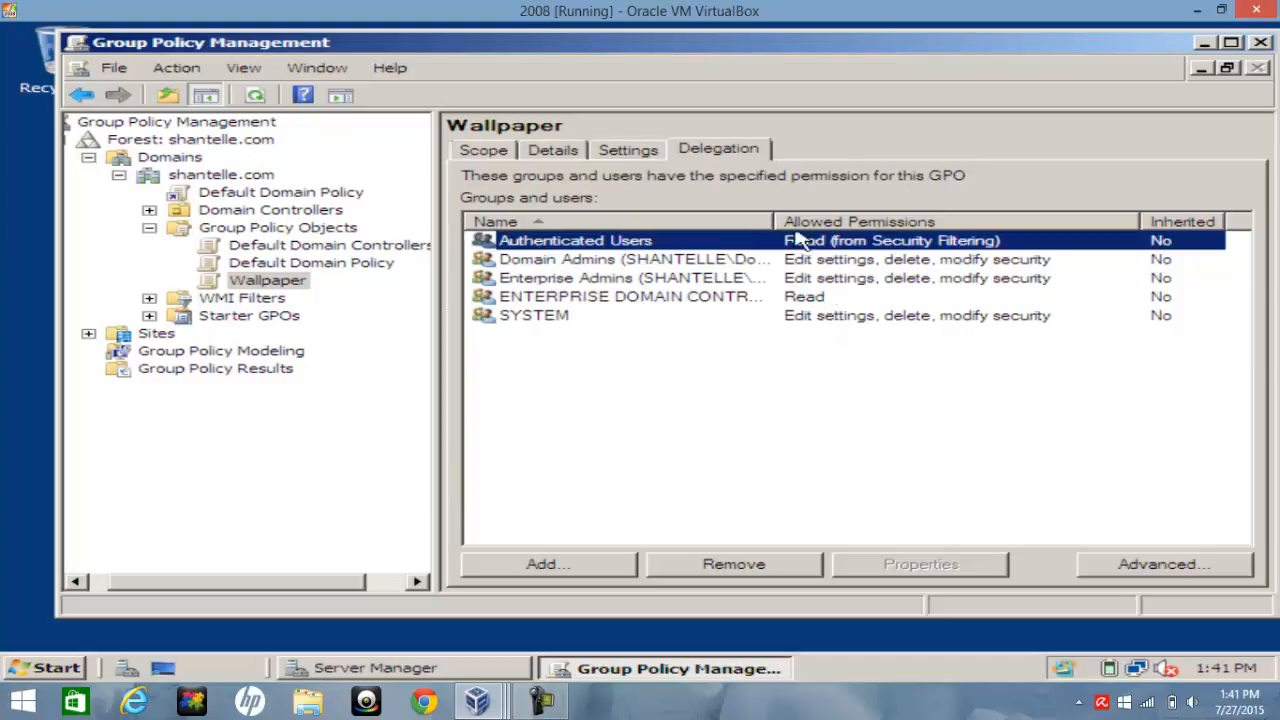
{"action": "left_click", "coordinate": [576, 152]}
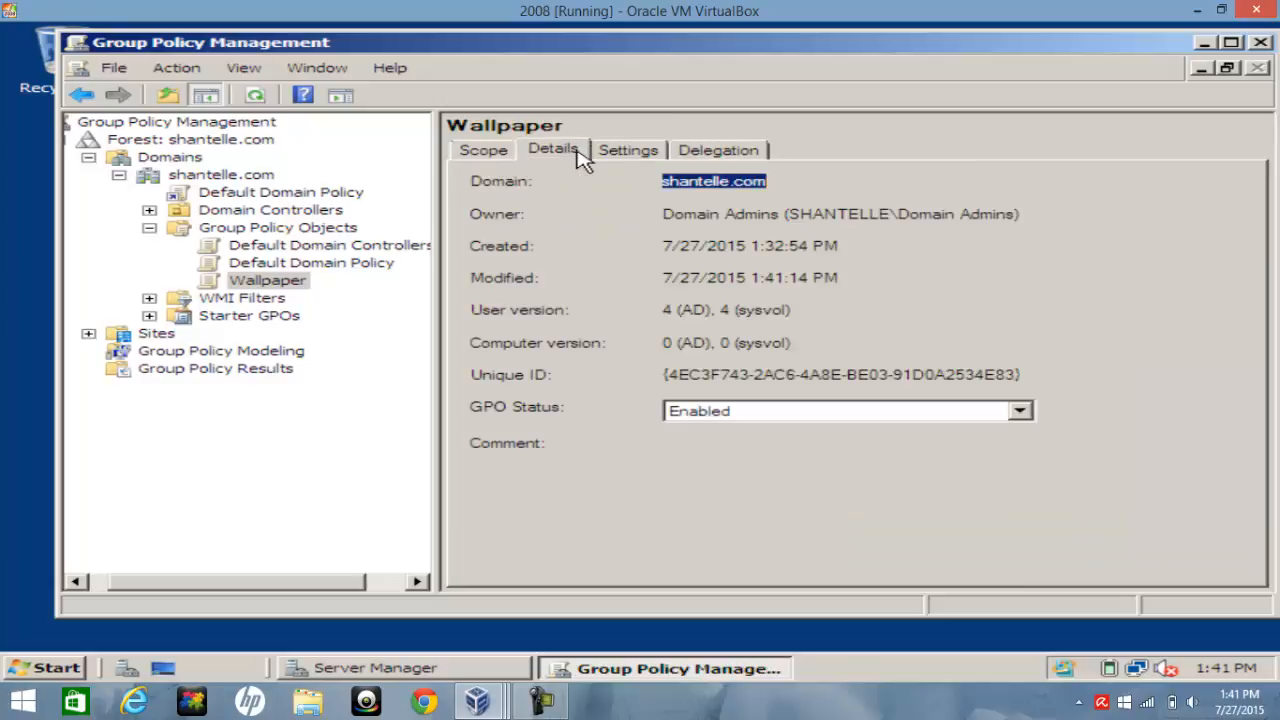
{"action": "left_click", "coordinate": [468, 149]}
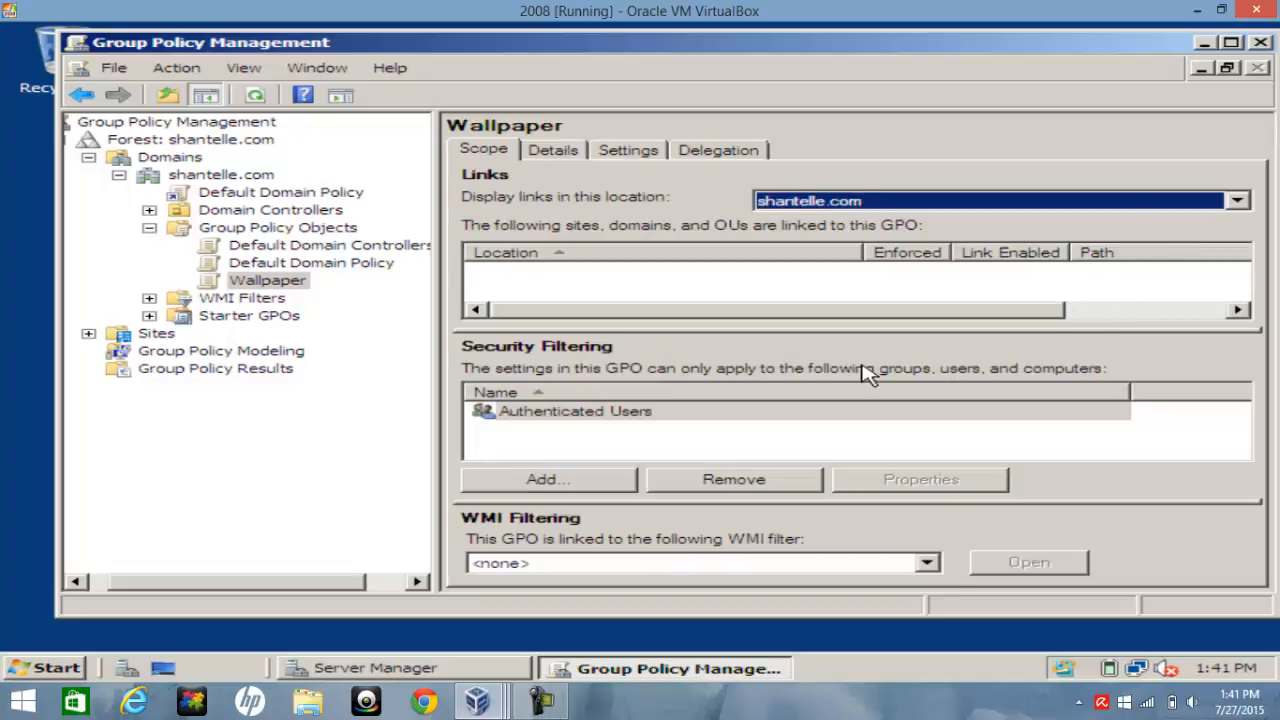
{"action": "left_click", "coordinate": [930, 254]}
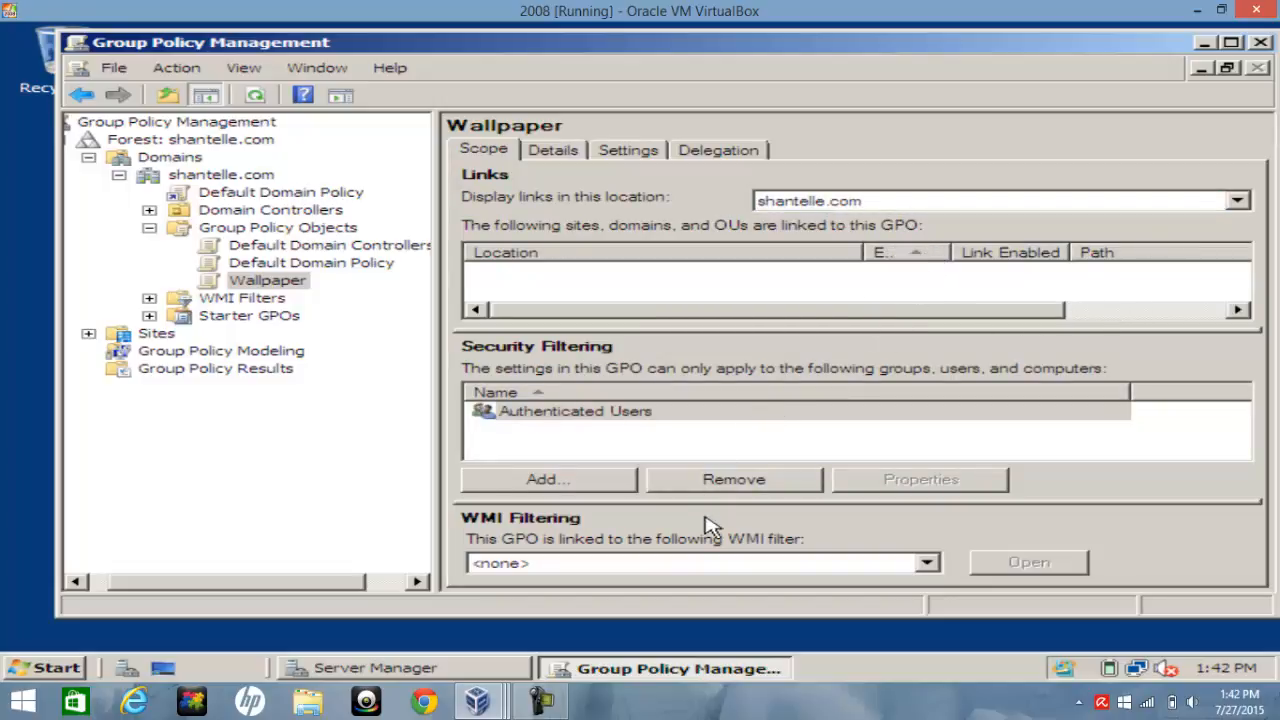
{"action": "scroll", "coordinate": [728, 537], "scroll_direction": "down", "scroll_amount": 1}
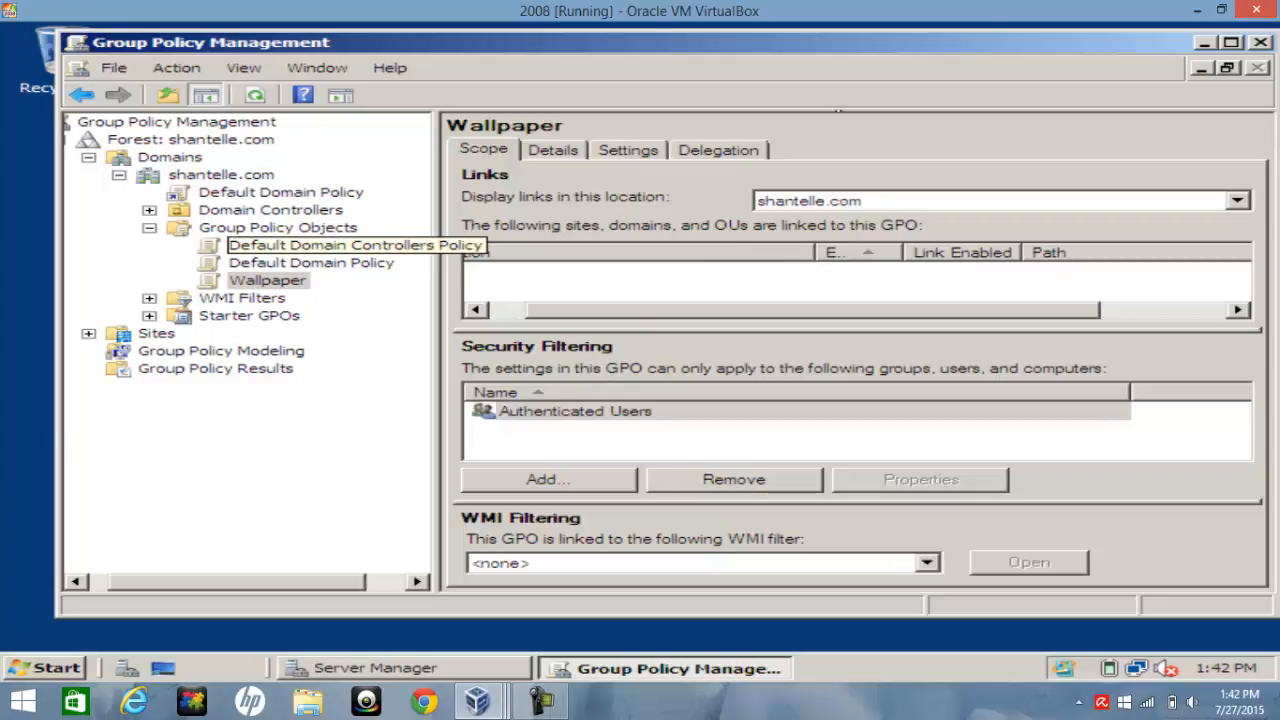
Minimize the management windows and run gpupdate /force from a Command Prompt on the server
{"action": "left_click", "coordinate": [1199, 68]}
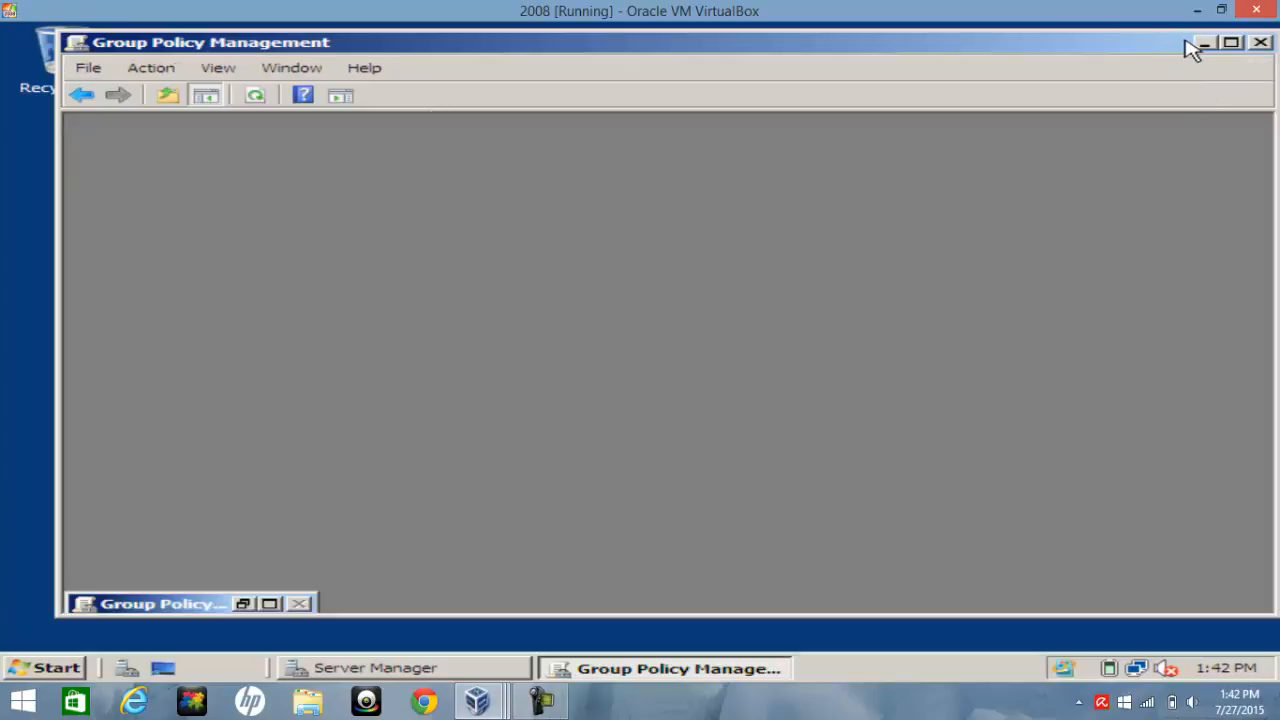
{"action": "left_click", "coordinate": [1206, 38]}
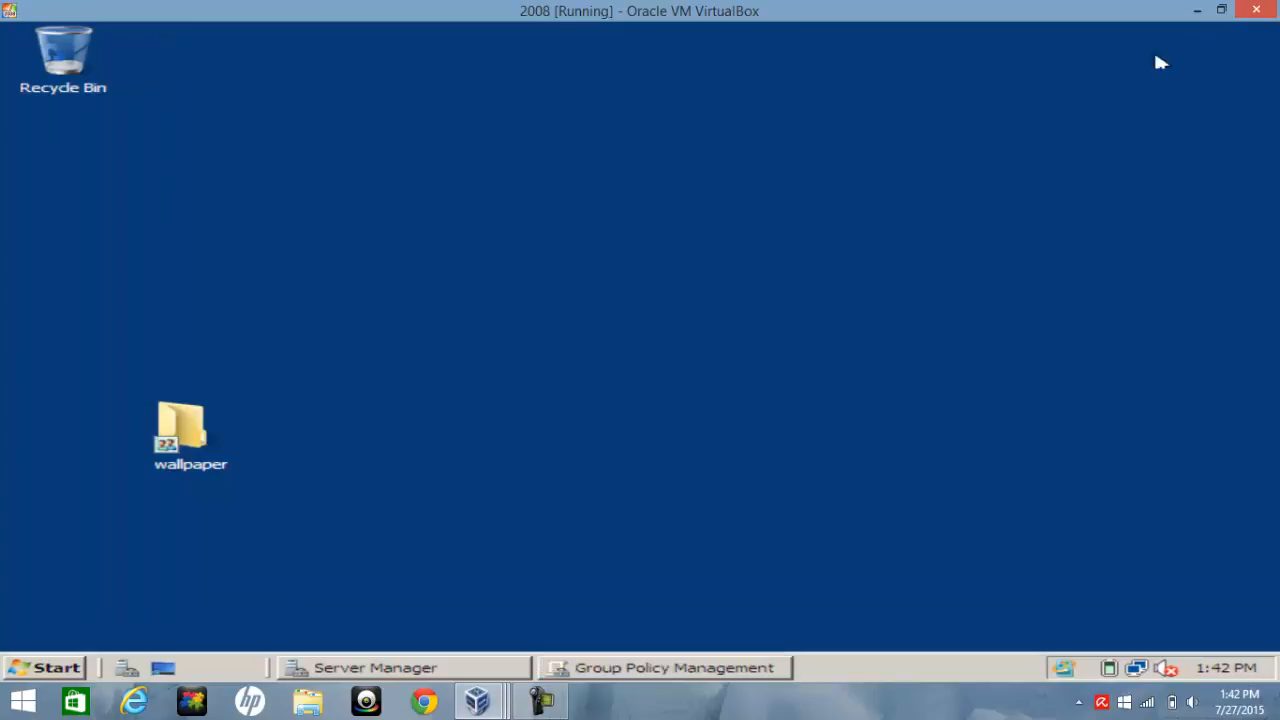
{"action": "left_click", "coordinate": [40, 672]}
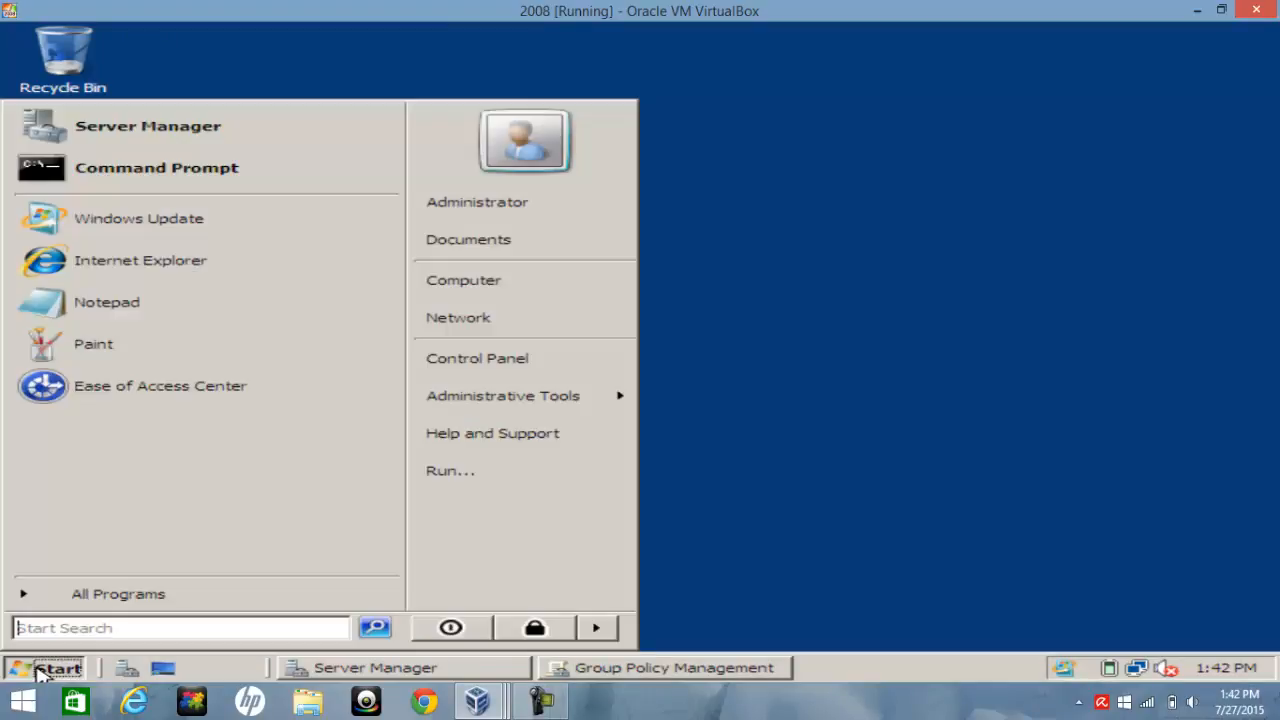
{"action": "left_click", "coordinate": [248, 172]}
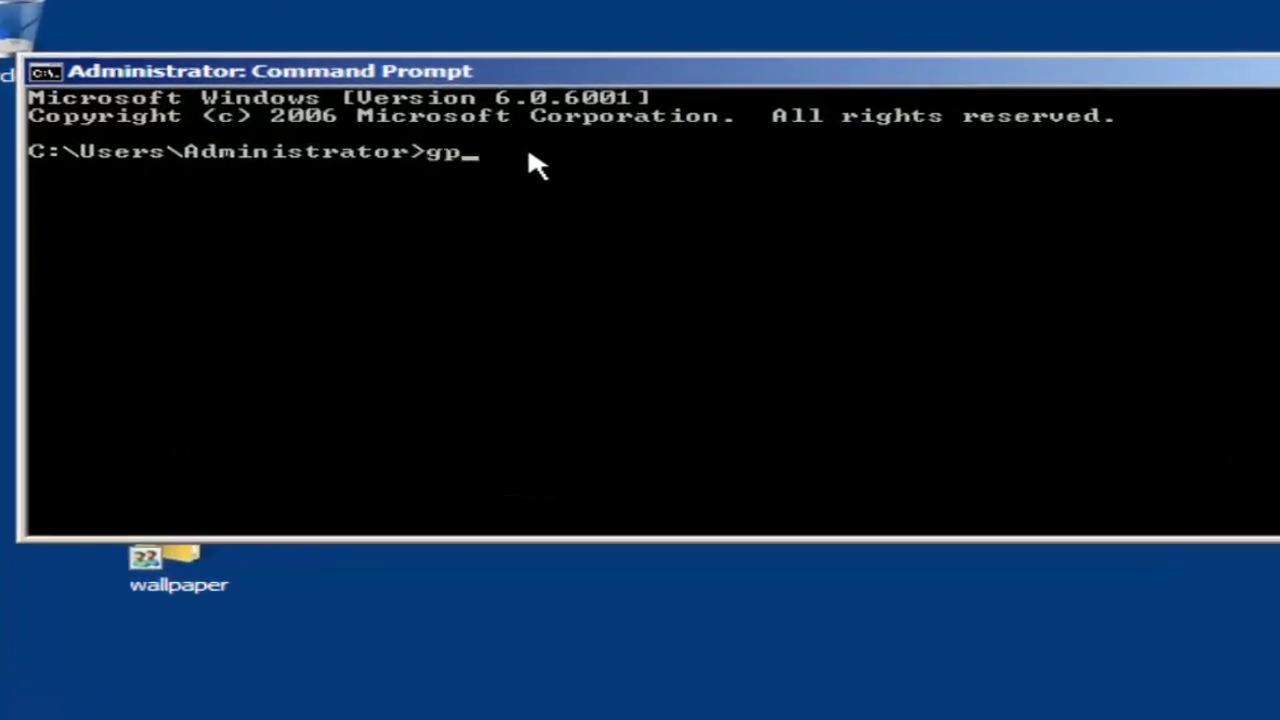
{"action": "type", "text": "gpupdate /force"}
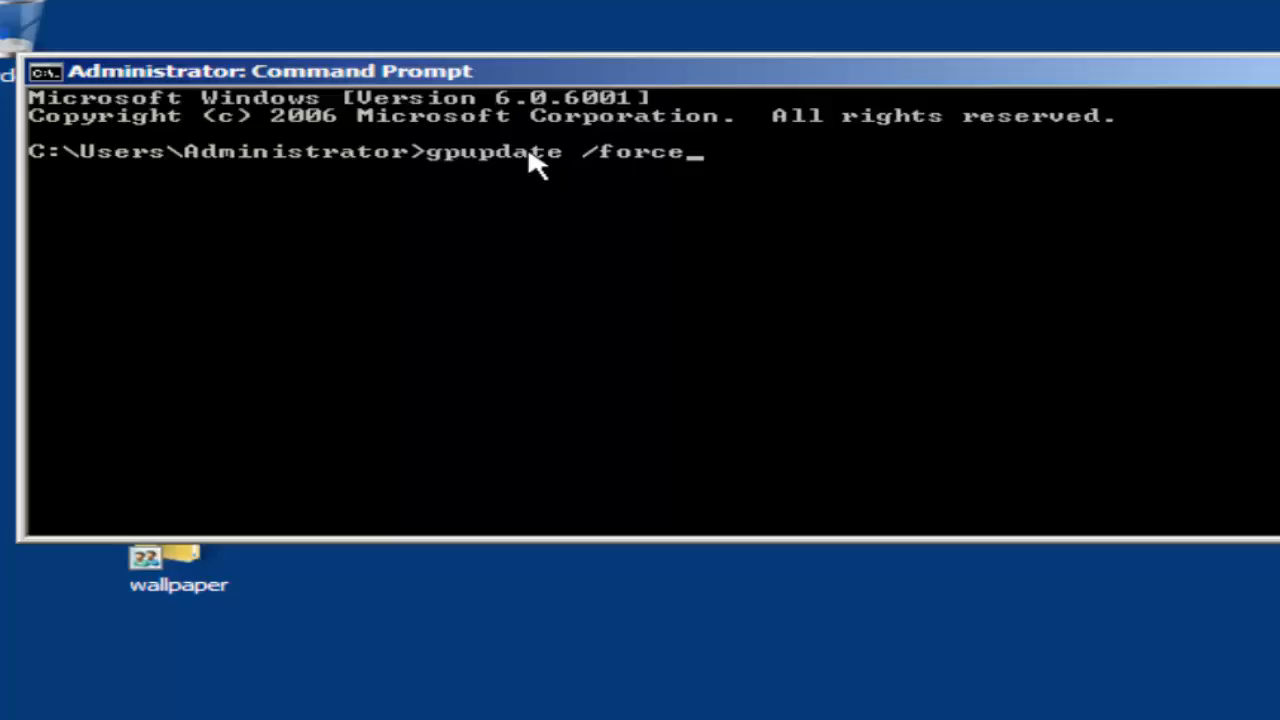
{"action": "key", "text": "Return"}
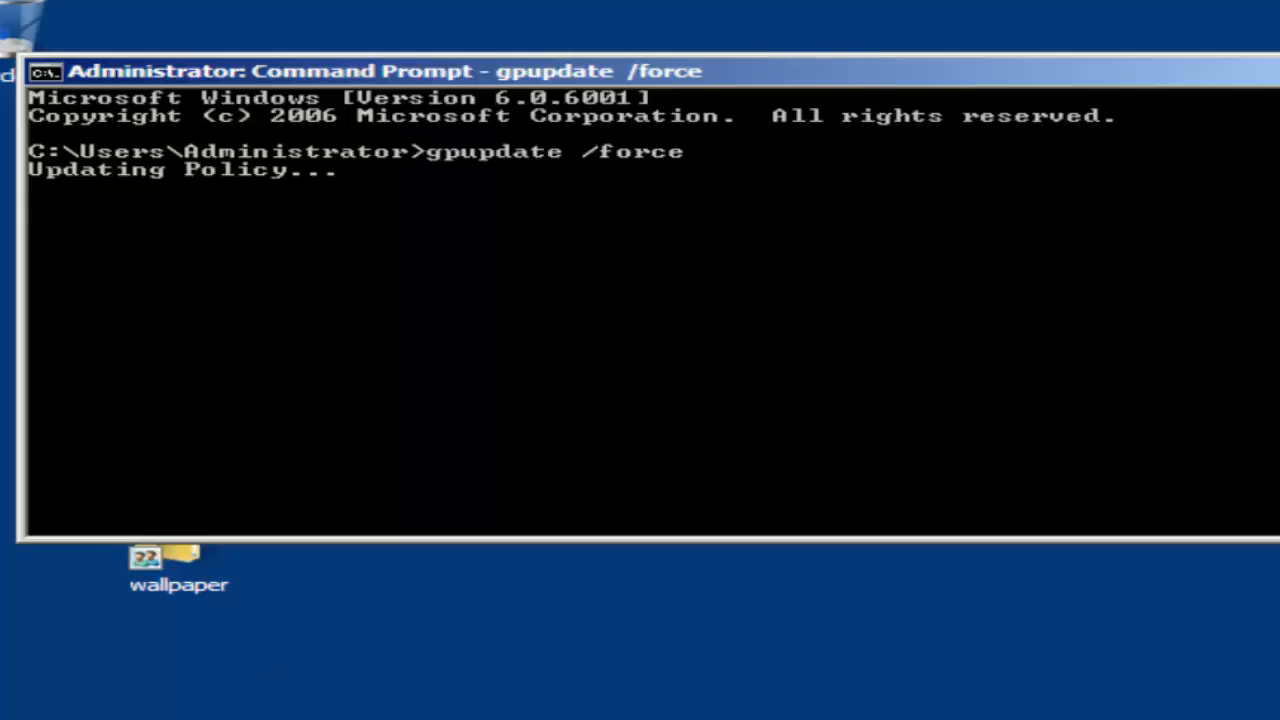
Switch to the Vista client VM, sign out through its Start menu power button, and minimize it
{"action": "mouse_move", "coordinate": [477, 701]}
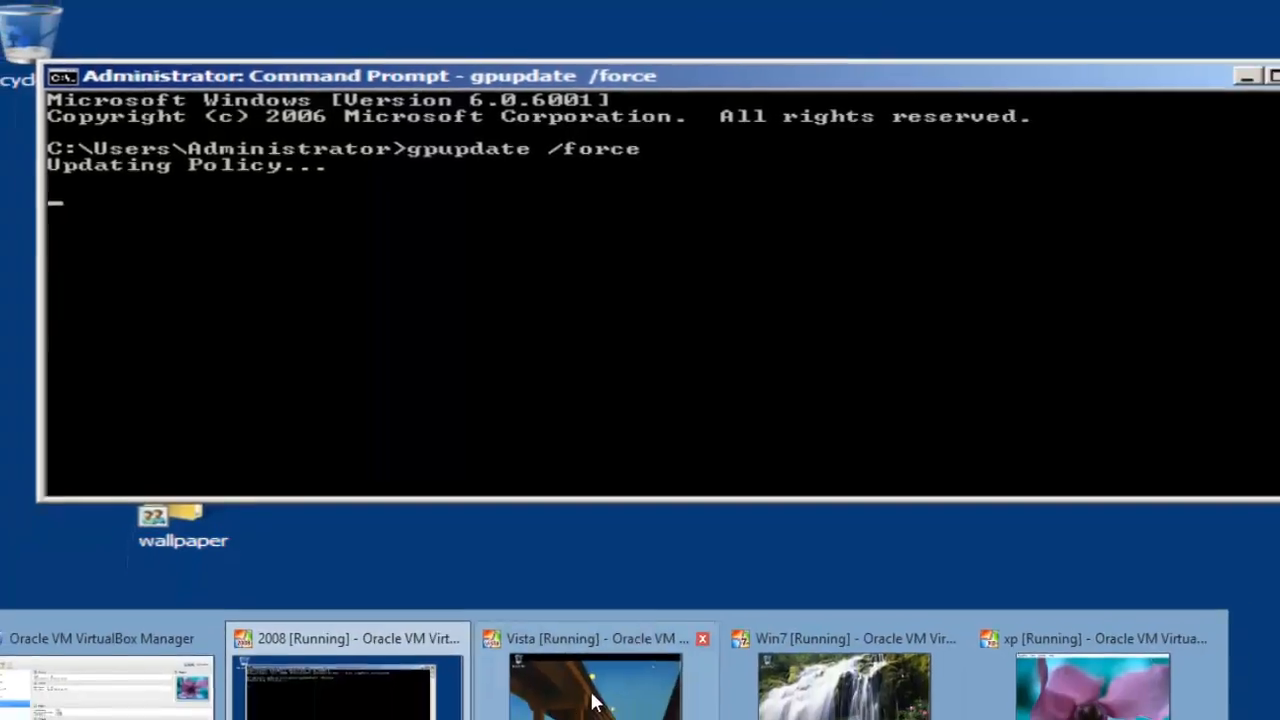
{"action": "left_click", "coordinate": [593, 698]}
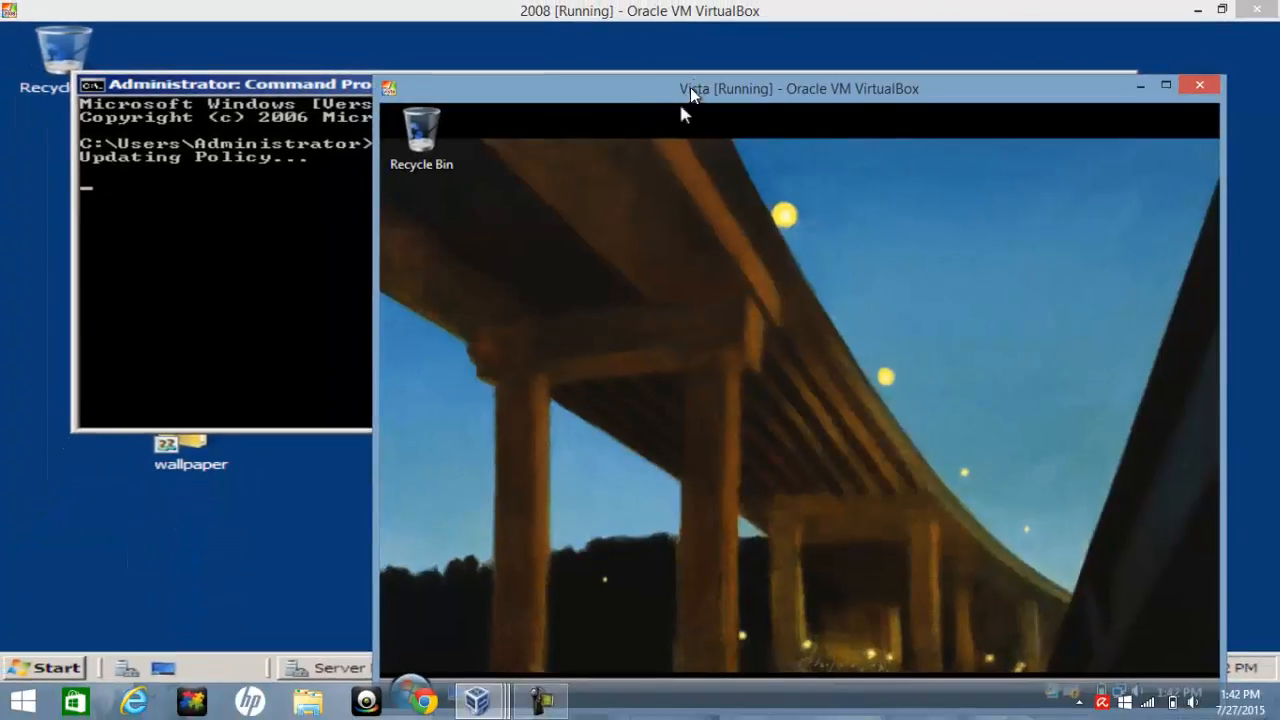
{"action": "left_click_drag", "start_coordinate": [690, 88], "coordinate": [688, 21]}
{"action": "left_click", "coordinate": [412, 622]}
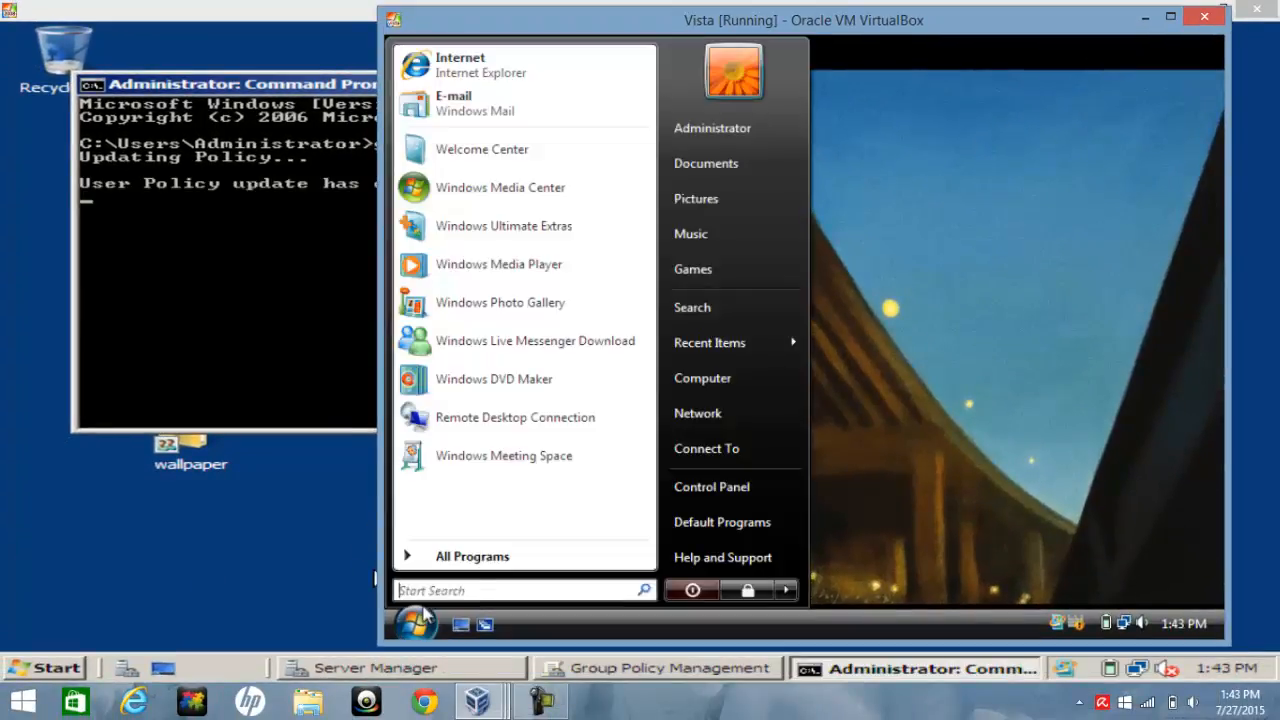
{"action": "left_click", "coordinate": [692, 590]}
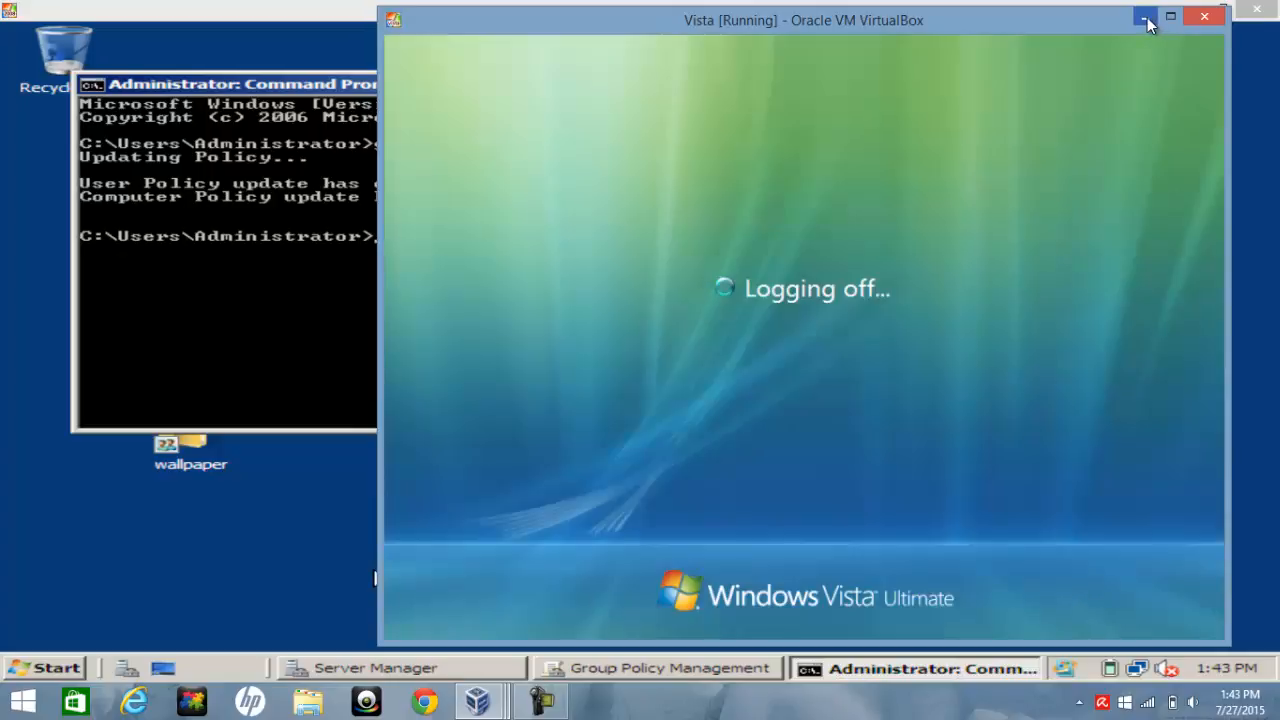
{"action": "left_click", "coordinate": [1145, 17]}
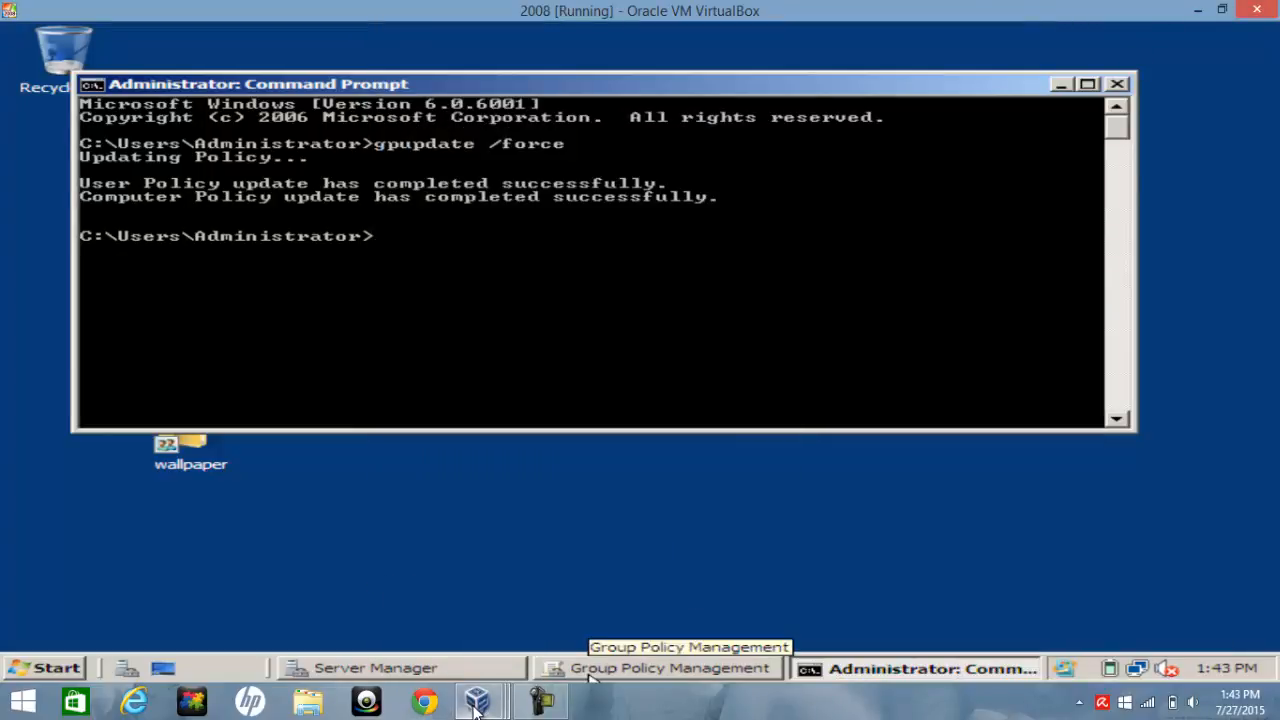
Switch to the Windows 7 client VM and log off from its Start menu
{"action": "mouse_move", "coordinate": [476, 705]}
{"action": "left_click", "coordinate": [688, 596]}
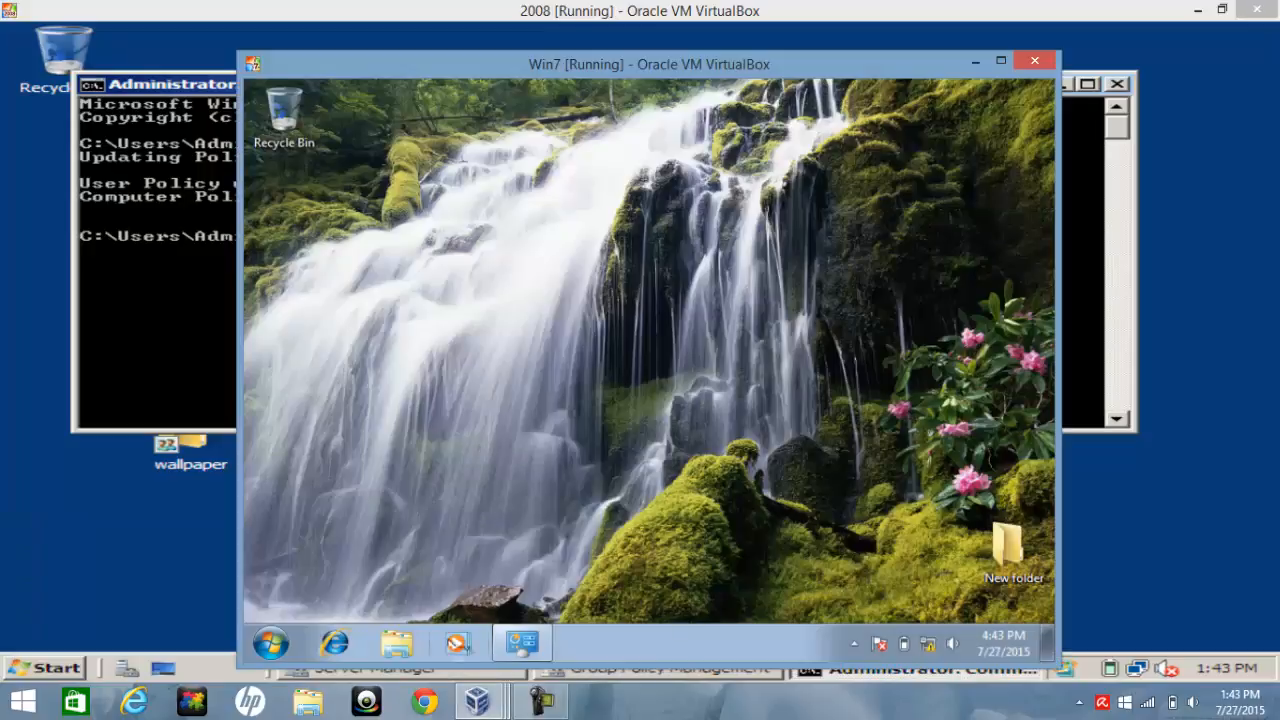
{"action": "left_click", "coordinate": [272, 648]}
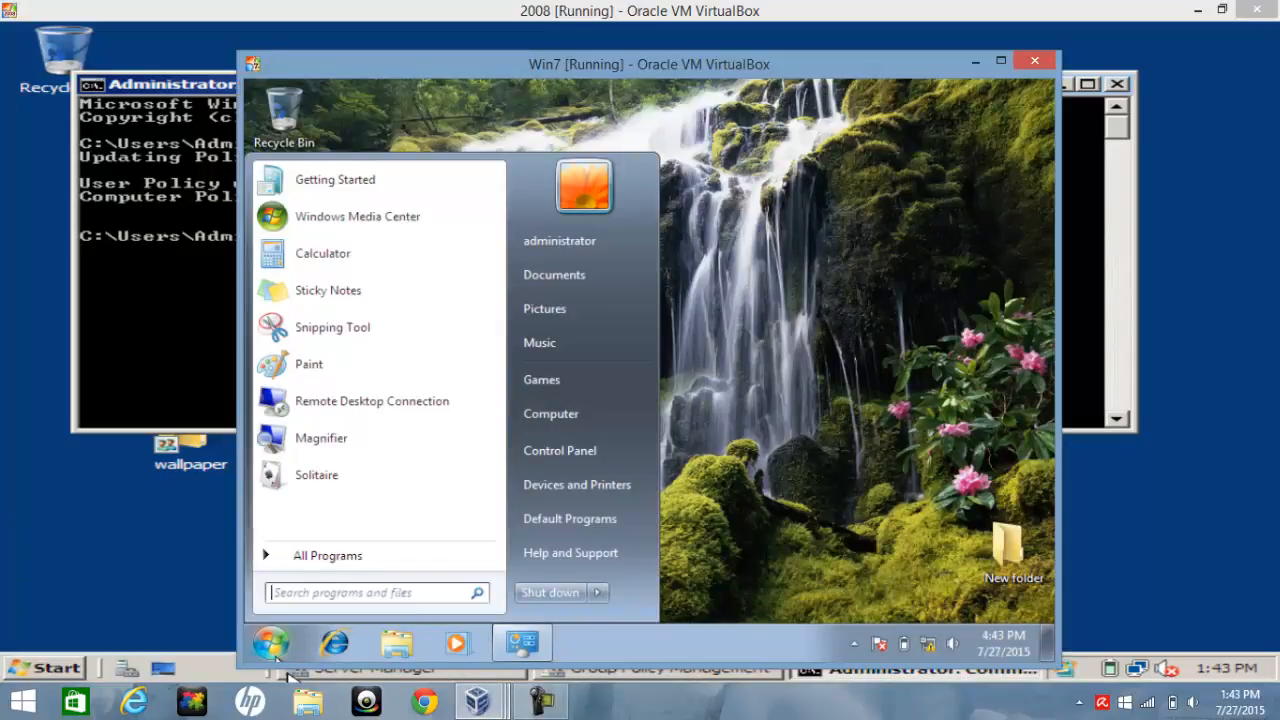
{"action": "left_click", "coordinate": [597, 592]}
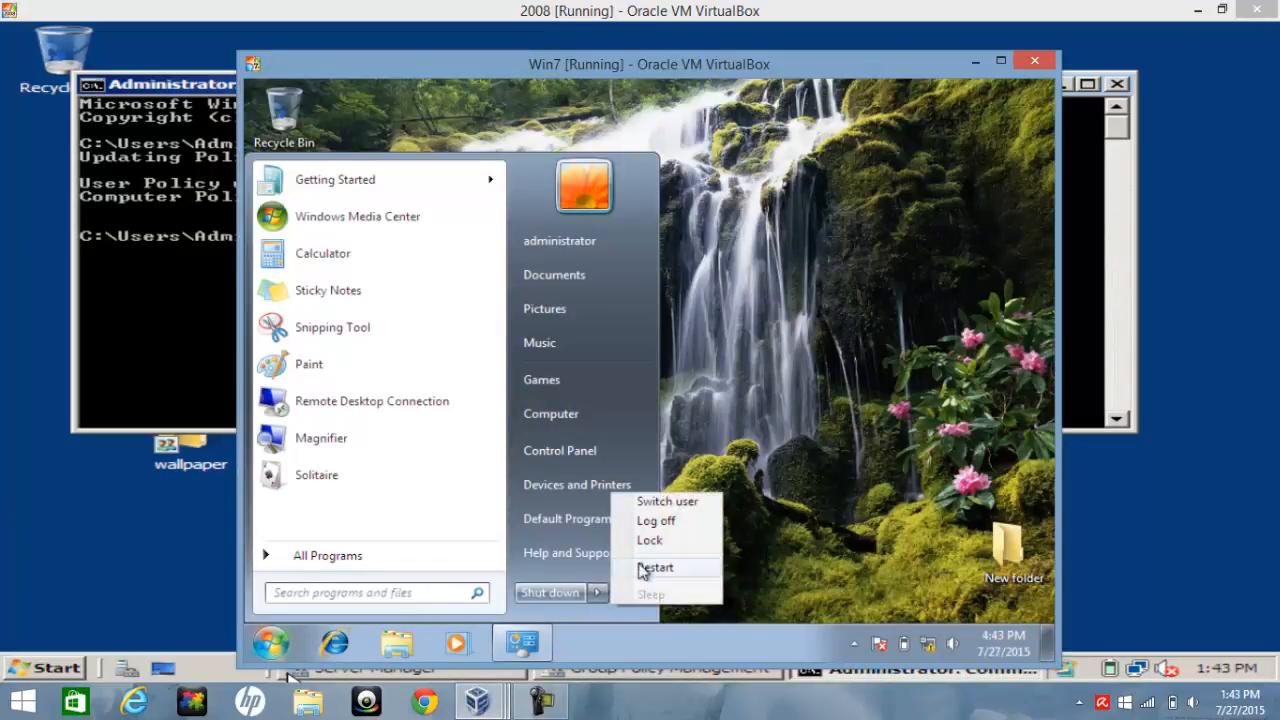
{"action": "left_click", "coordinate": [665, 520]}
Switch to the Windows XP client VM and log off, confirming the log-off prompt
{"action": "mouse_move", "coordinate": [478, 700]}
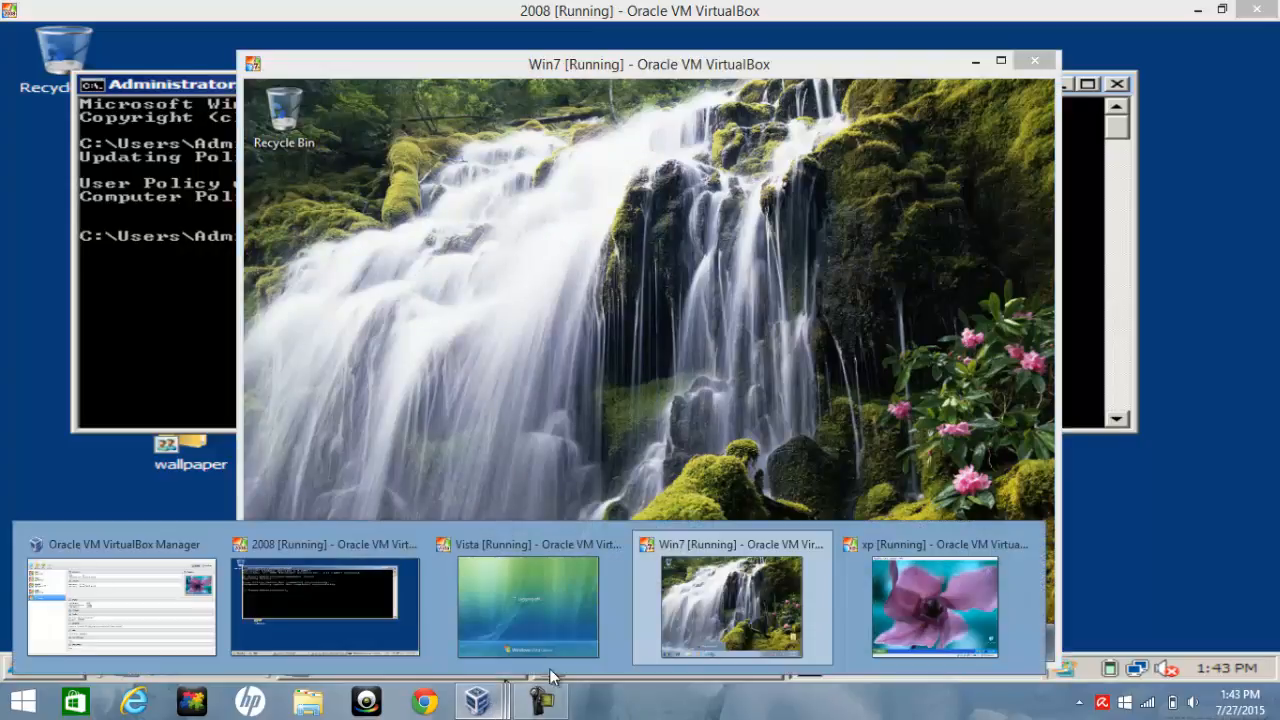
{"action": "left_click", "coordinate": [941, 557]}
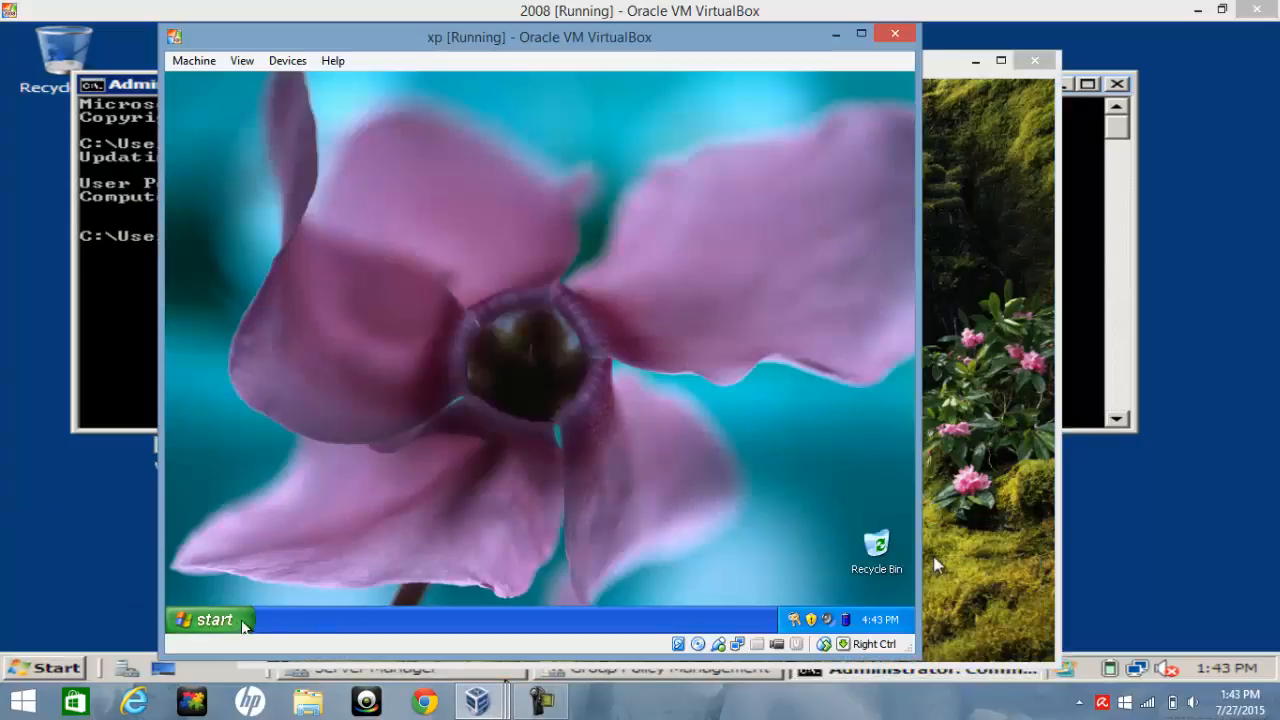
{"action": "left_click", "coordinate": [237, 627]}
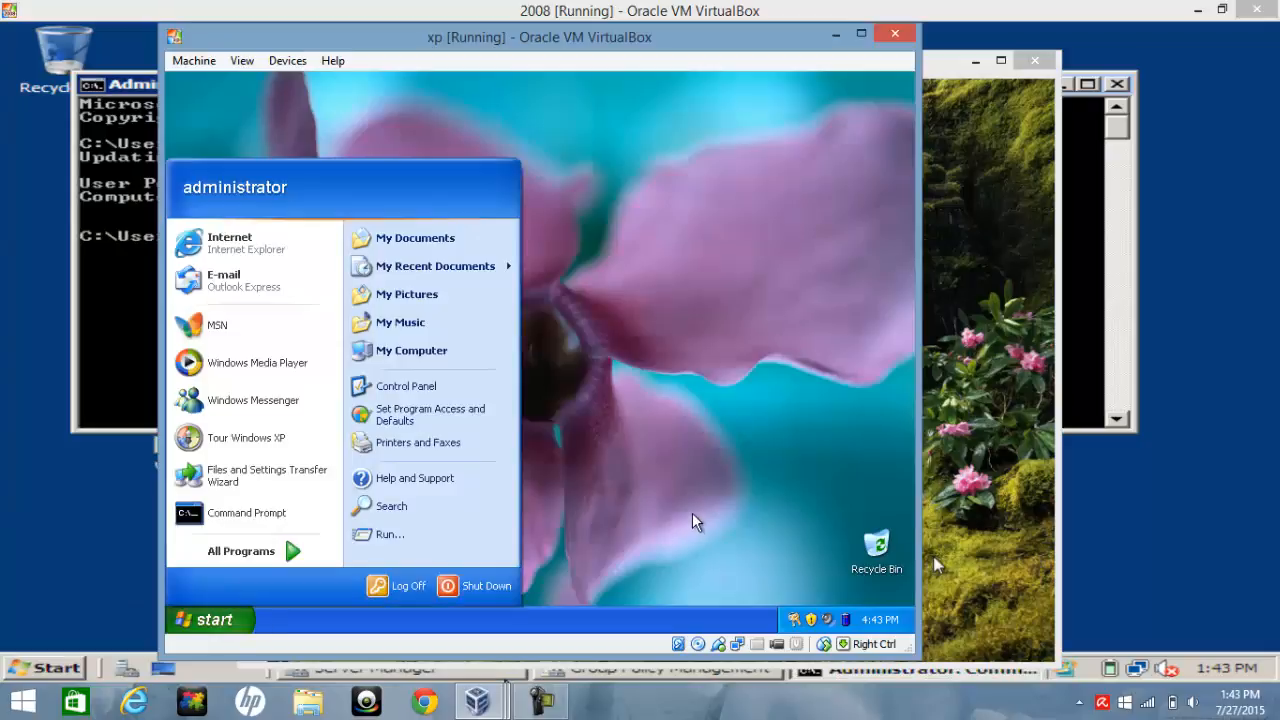
{"action": "left_click", "coordinate": [405, 588]}
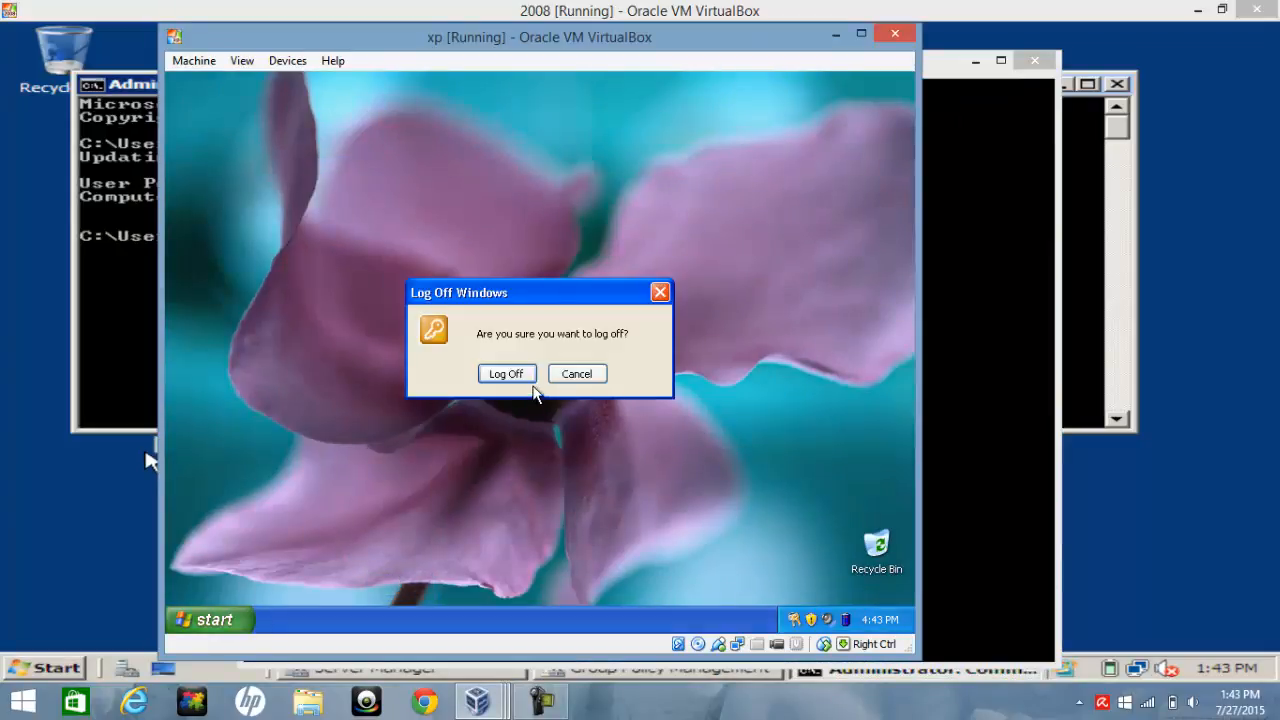
{"action": "left_click", "coordinate": [515, 375]}
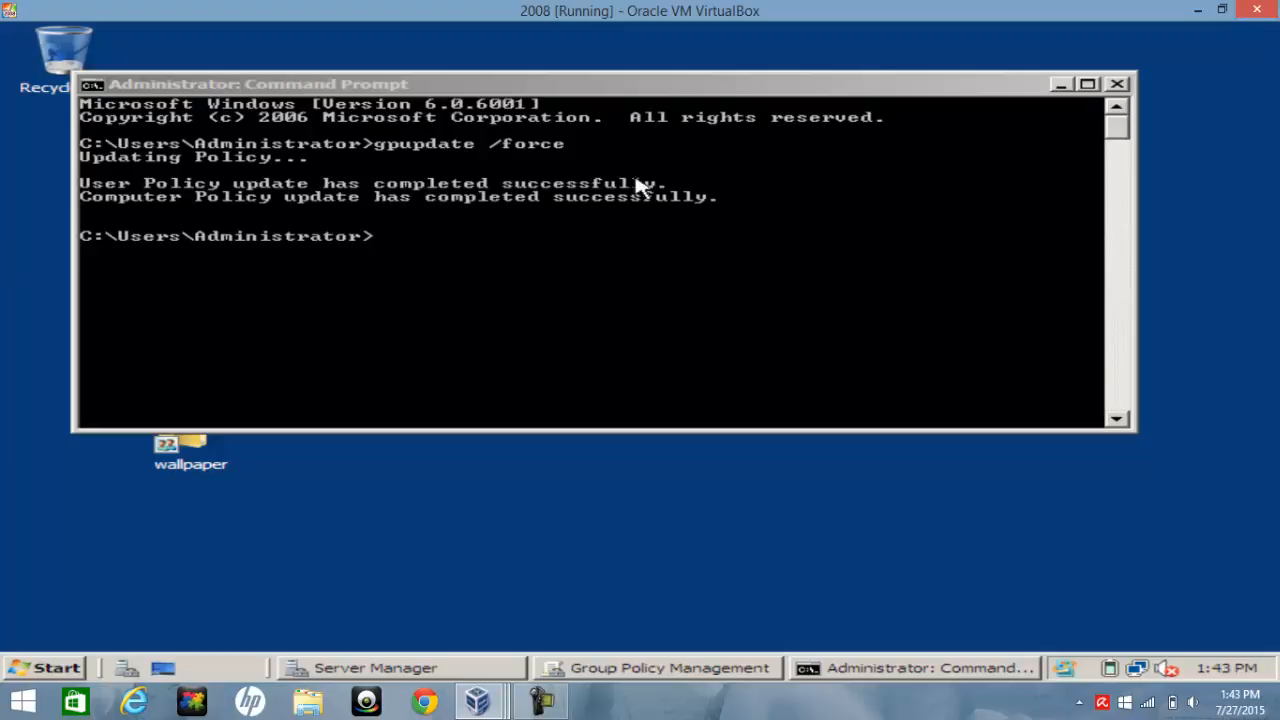
Minimize the Command Prompt and bring the Vista and Windows 7 client VMs forward to check their desktops
{"action": "left_click", "coordinate": [1063, 86]}
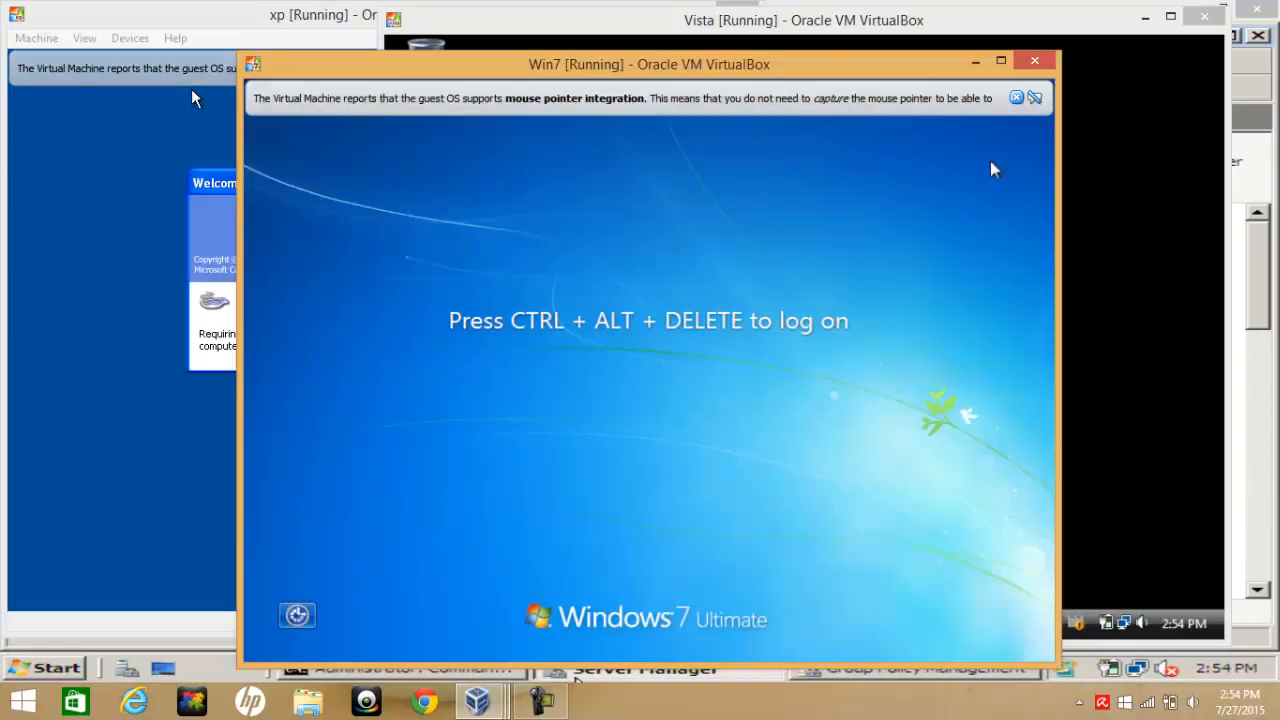
{"action": "left_click", "coordinate": [1165, 205]}
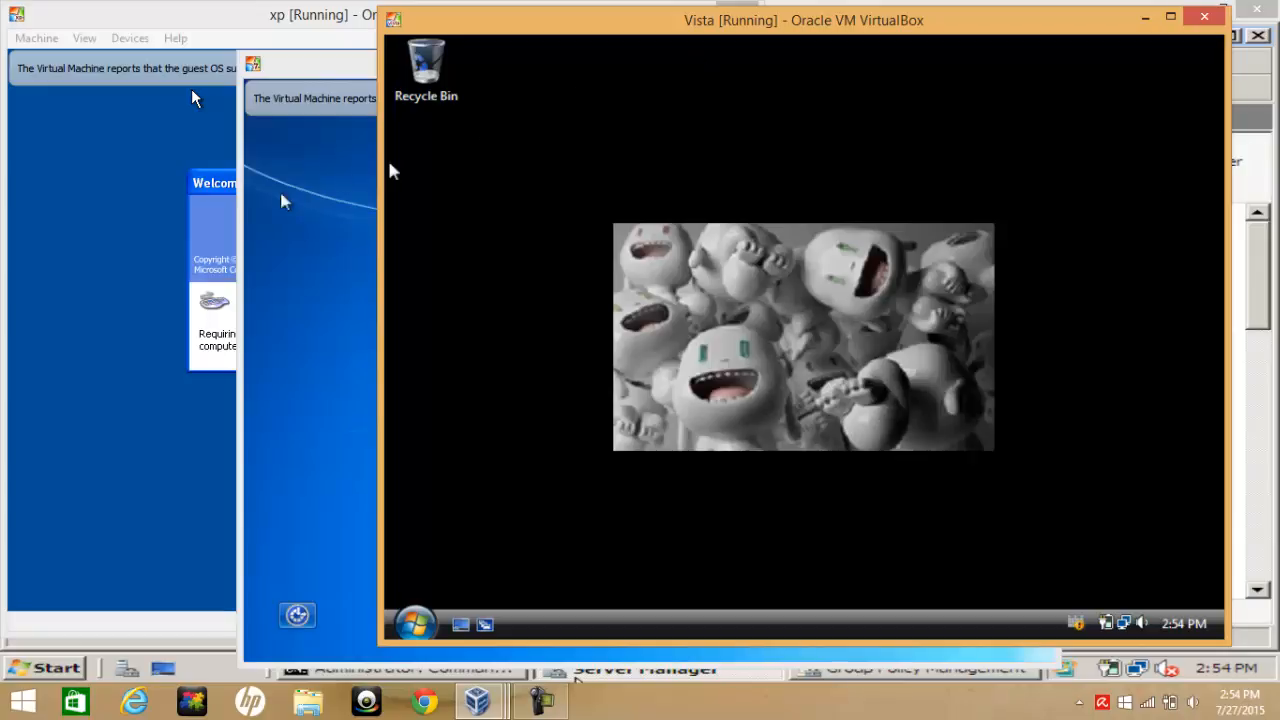
{"action": "left_click", "coordinate": [273, 243]}
{"action": "left_click", "coordinate": [1193, 287]}
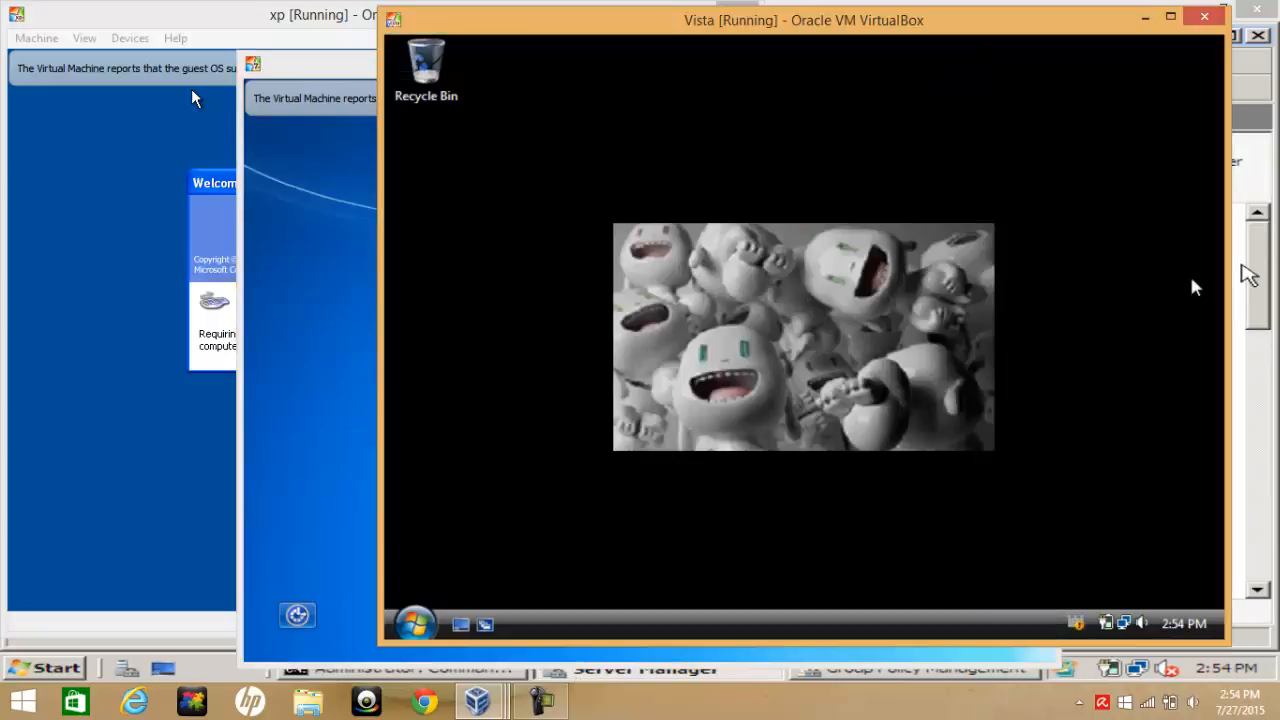
{"action": "left_click", "coordinate": [352, 467]}
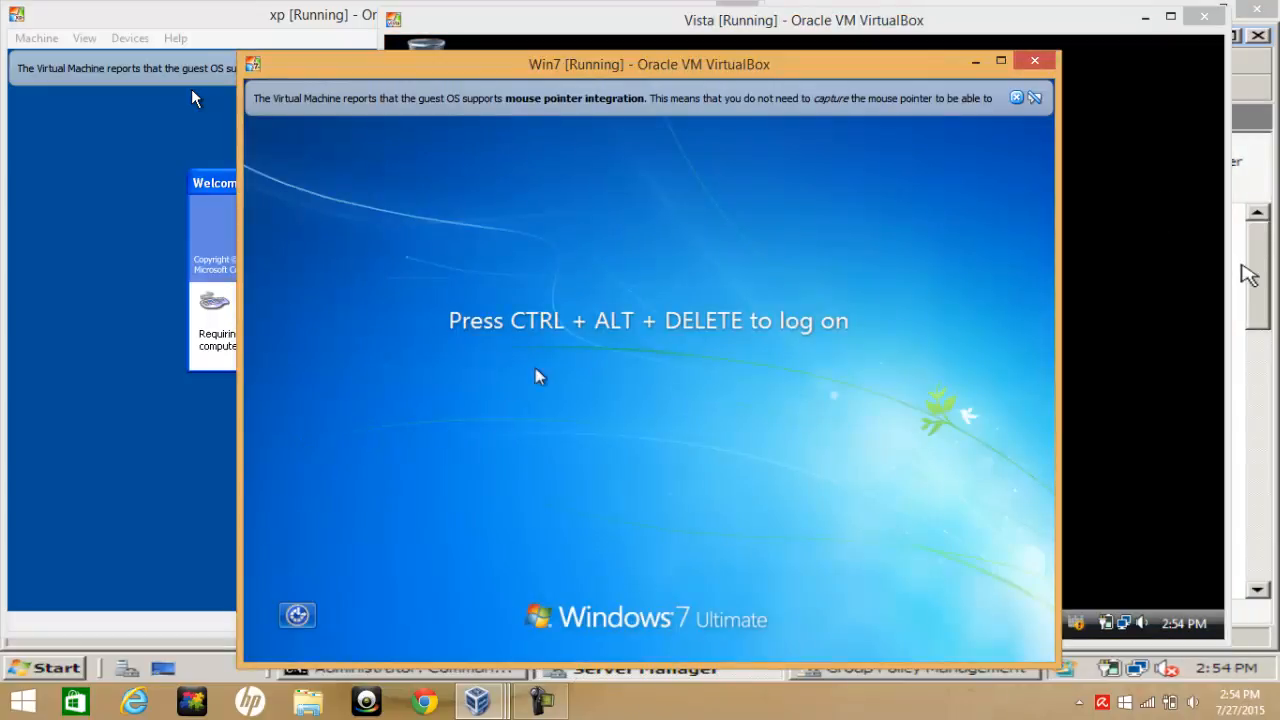
Log on to the Windows 7 client as the domain administrator, entering the account password
{"action": "key", "text": "ctrl+Delete"}
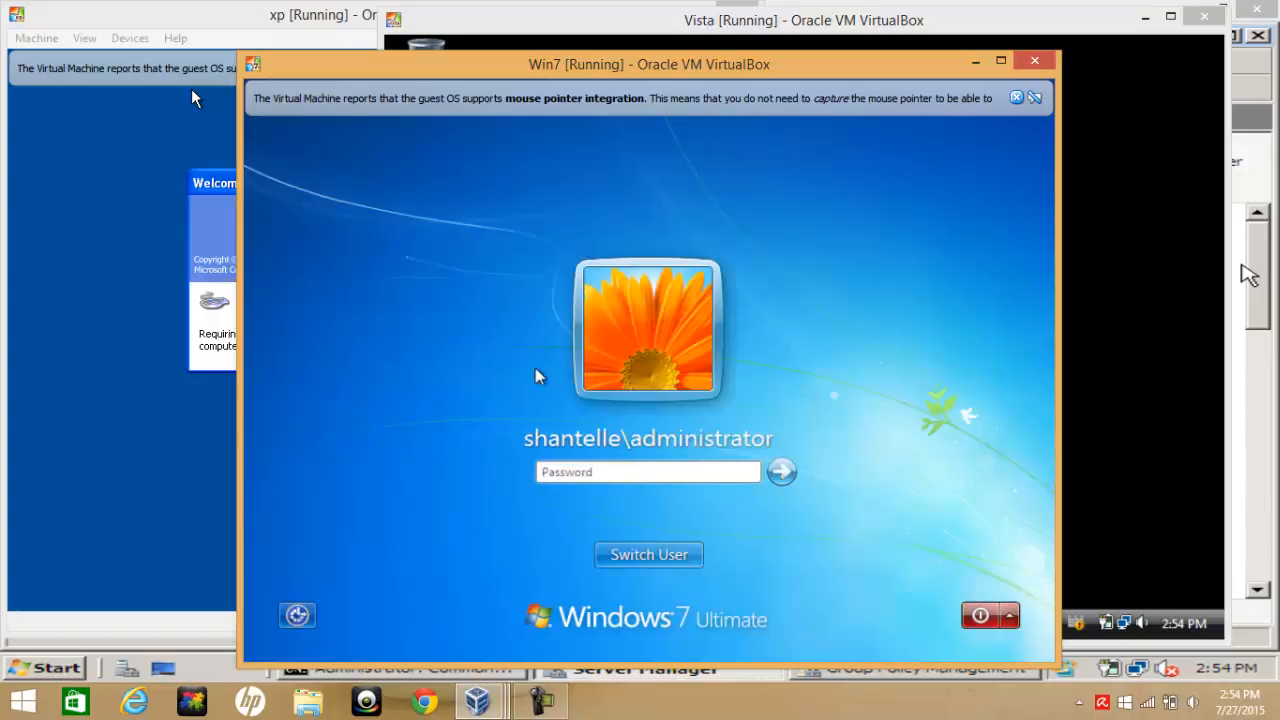
{"action": "type", "text": "Pas"}
{"action": "key", "text": "Return"}
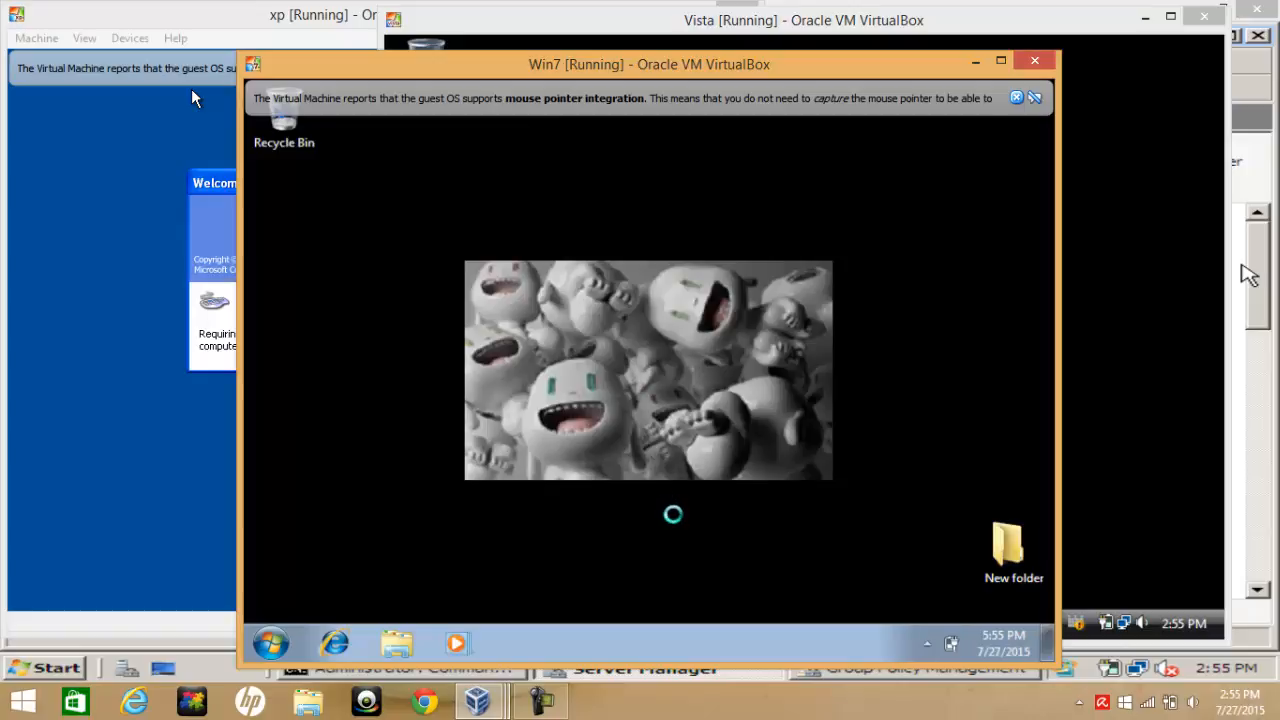
Try to open Personalize from the Windows 7 desktop, and browse the Start menu's All Programs list
{"action": "right_click", "coordinate": [670, 524]}
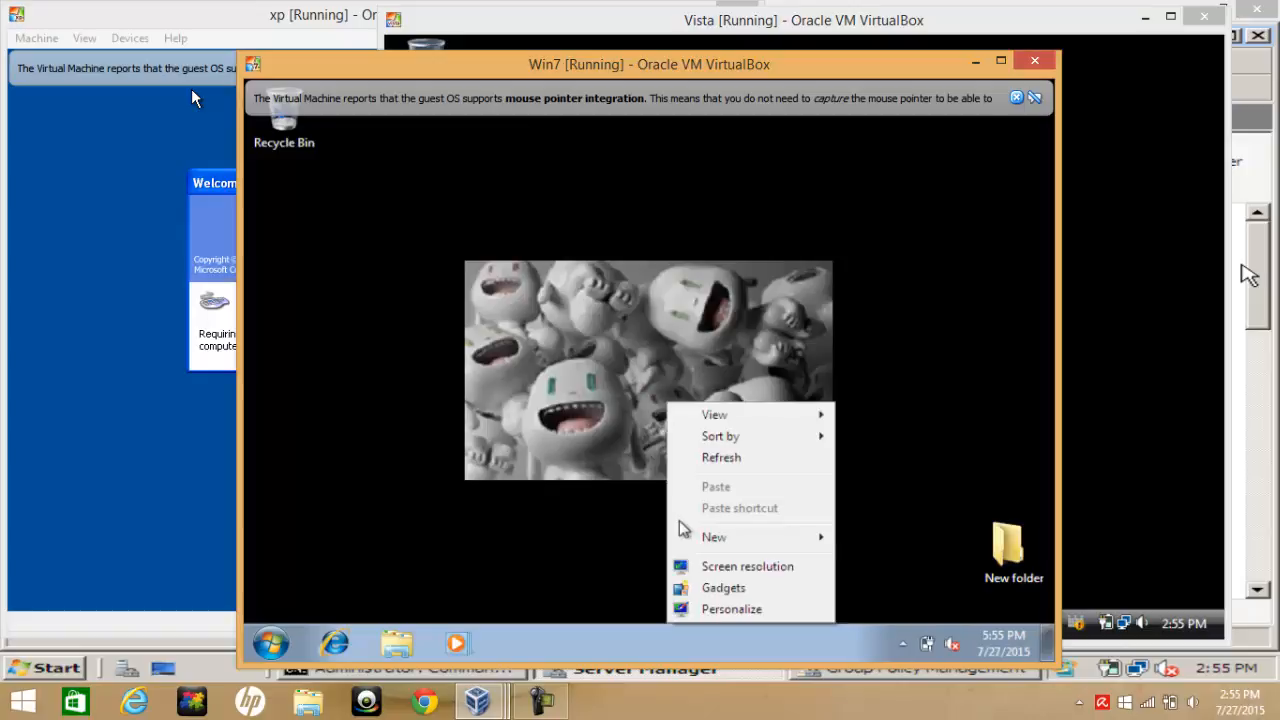
{"action": "left_click", "coordinate": [726, 610]}
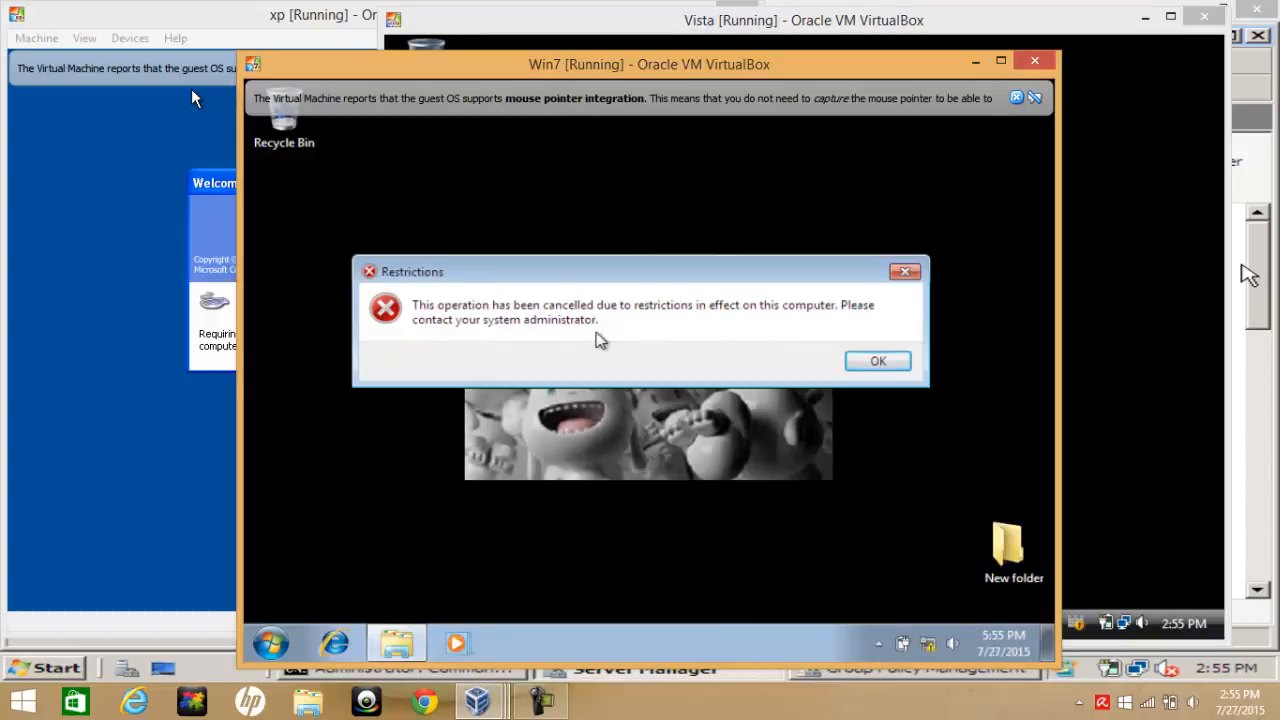
{"action": "left_click", "coordinate": [273, 645]}
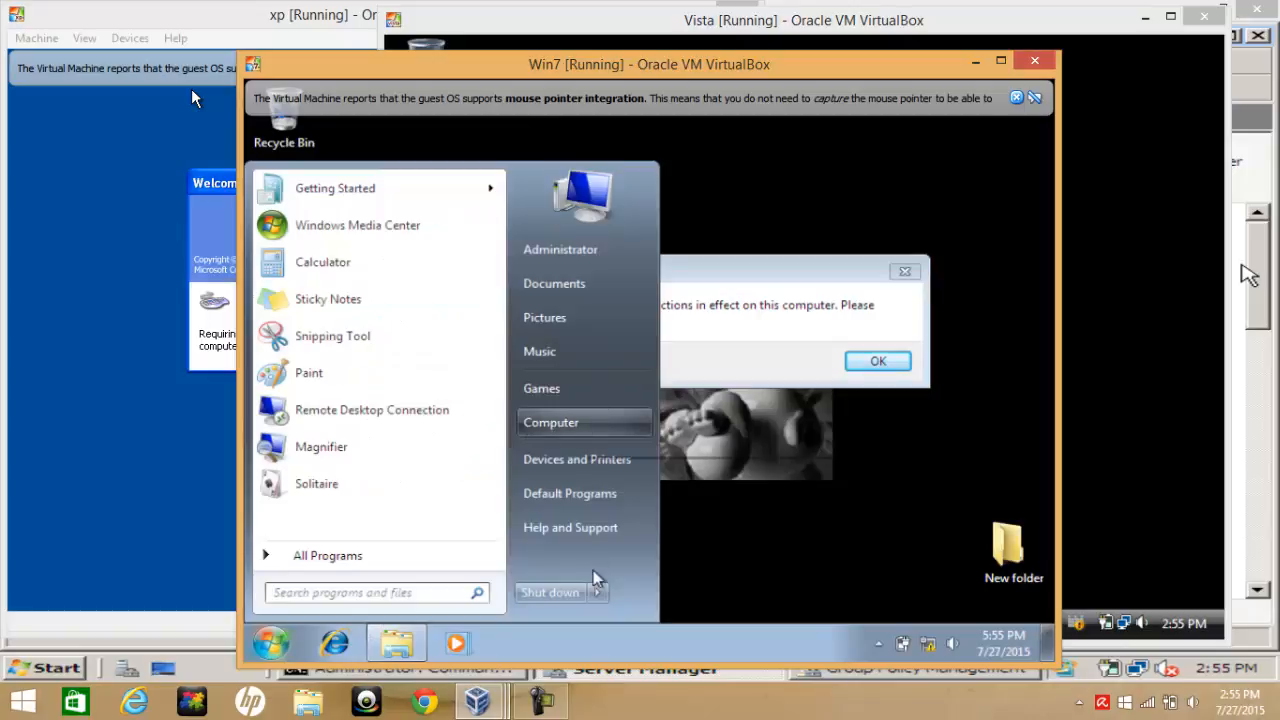
{"action": "left_click", "coordinate": [343, 558]}
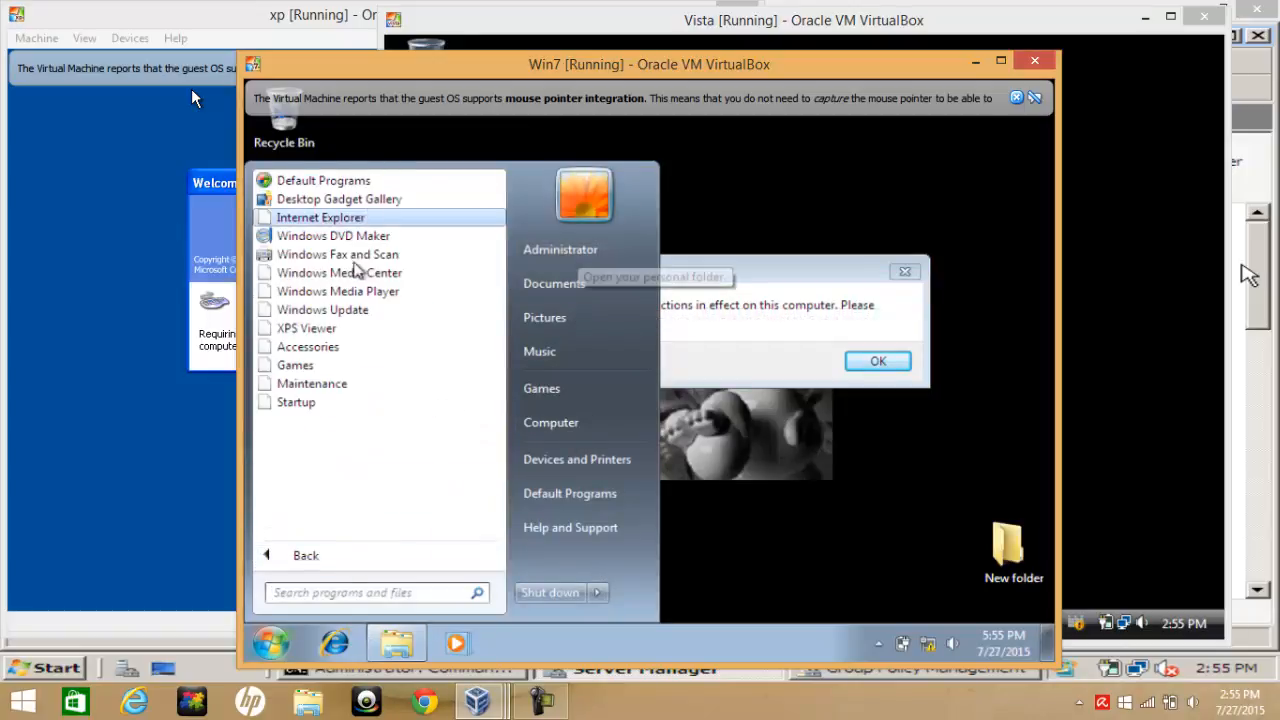
Switch to the Vista client VM and try to open Personalize from its desktop, dismissing the restriction message
{"action": "left_click", "coordinate": [1170, 310]}
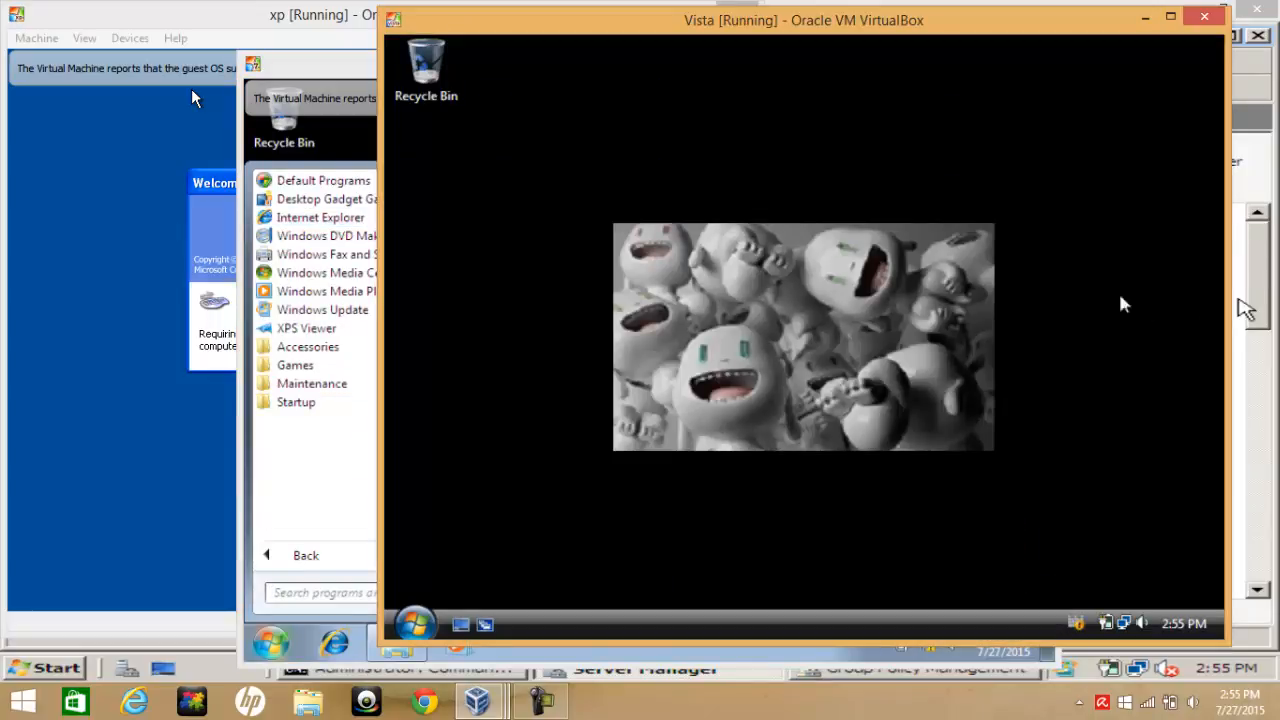
{"action": "right_click", "coordinate": [726, 340]}
{"action": "left_click", "coordinate": [782, 508]}
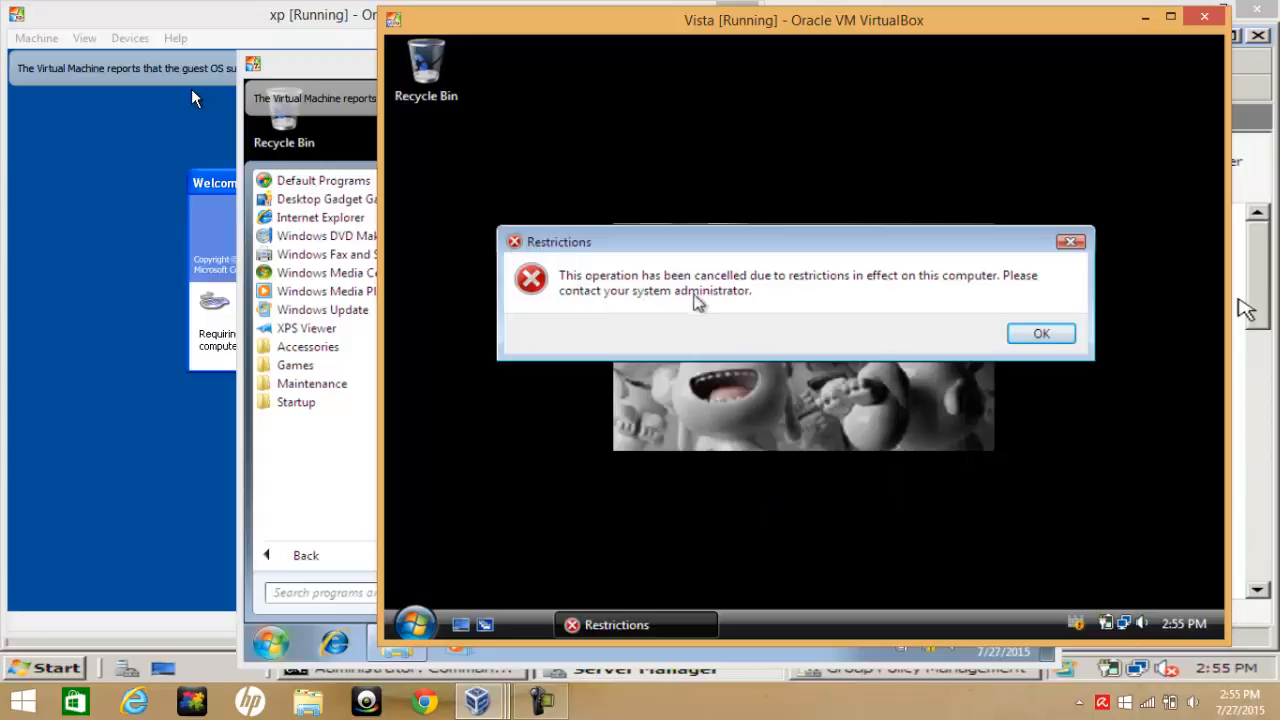
{"action": "left_click", "coordinate": [1066, 334]}
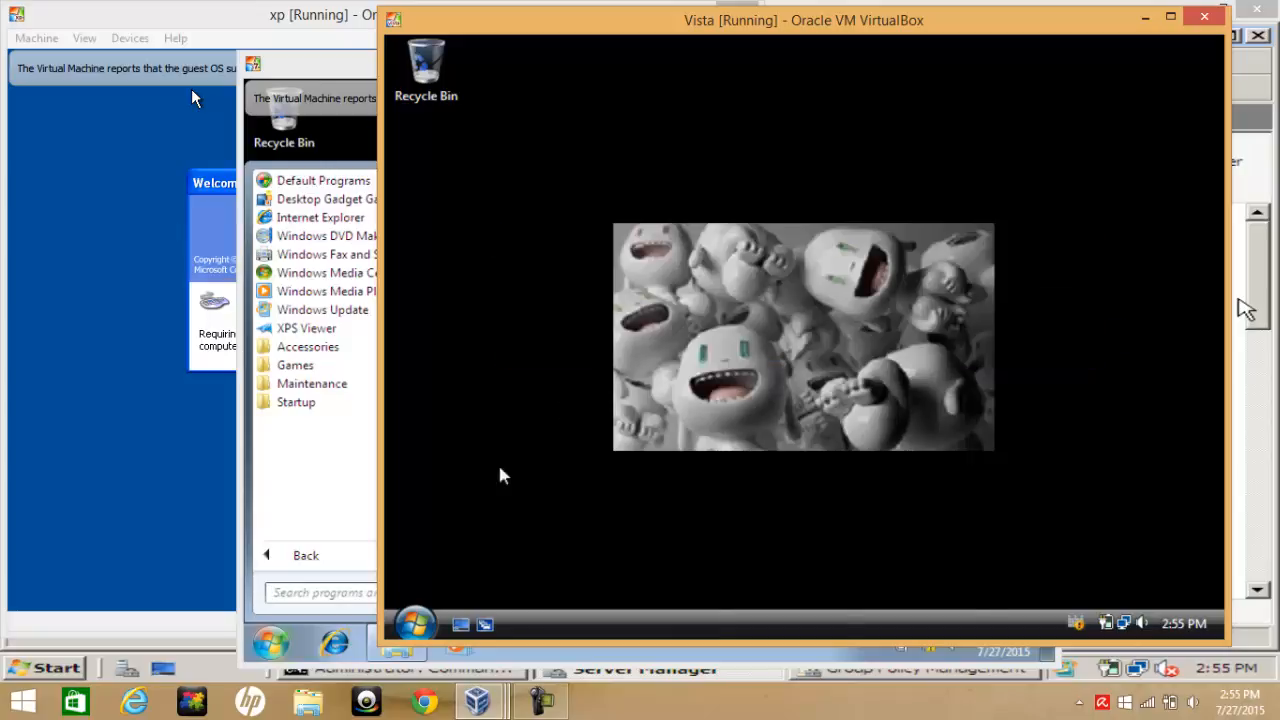
Open the Vista client's Start menu
{"action": "left_click", "coordinate": [418, 622]}
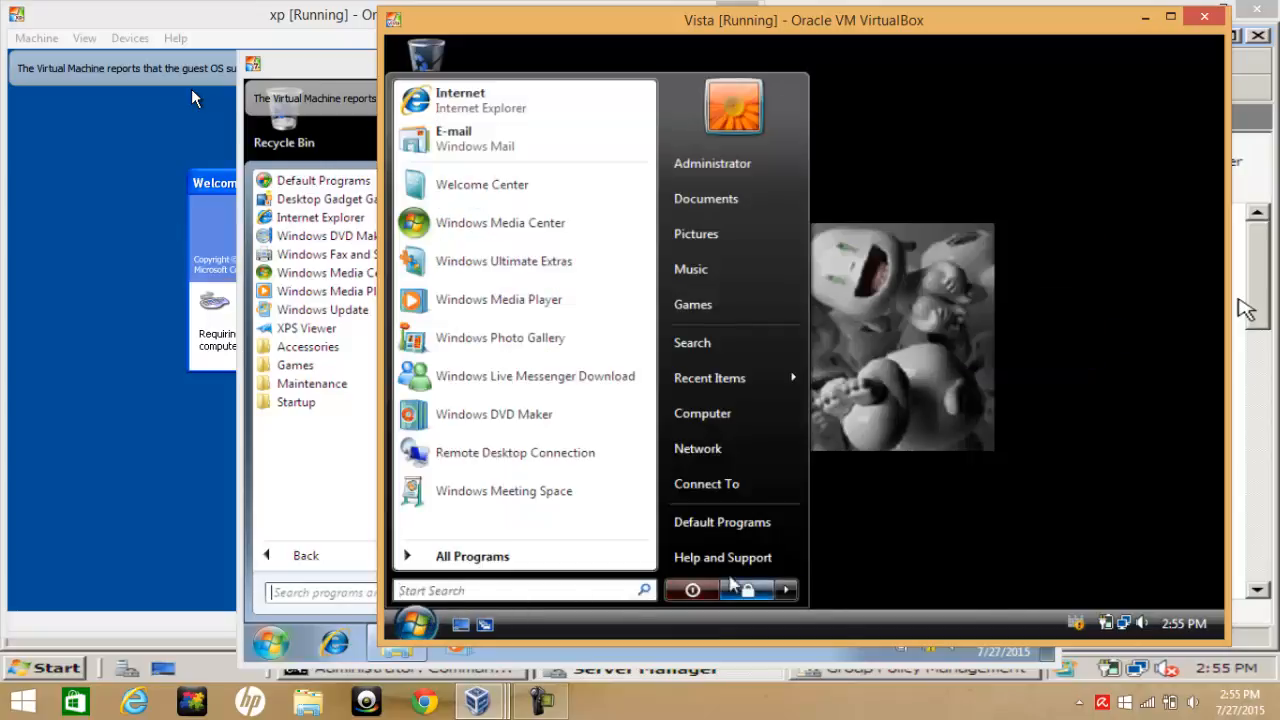